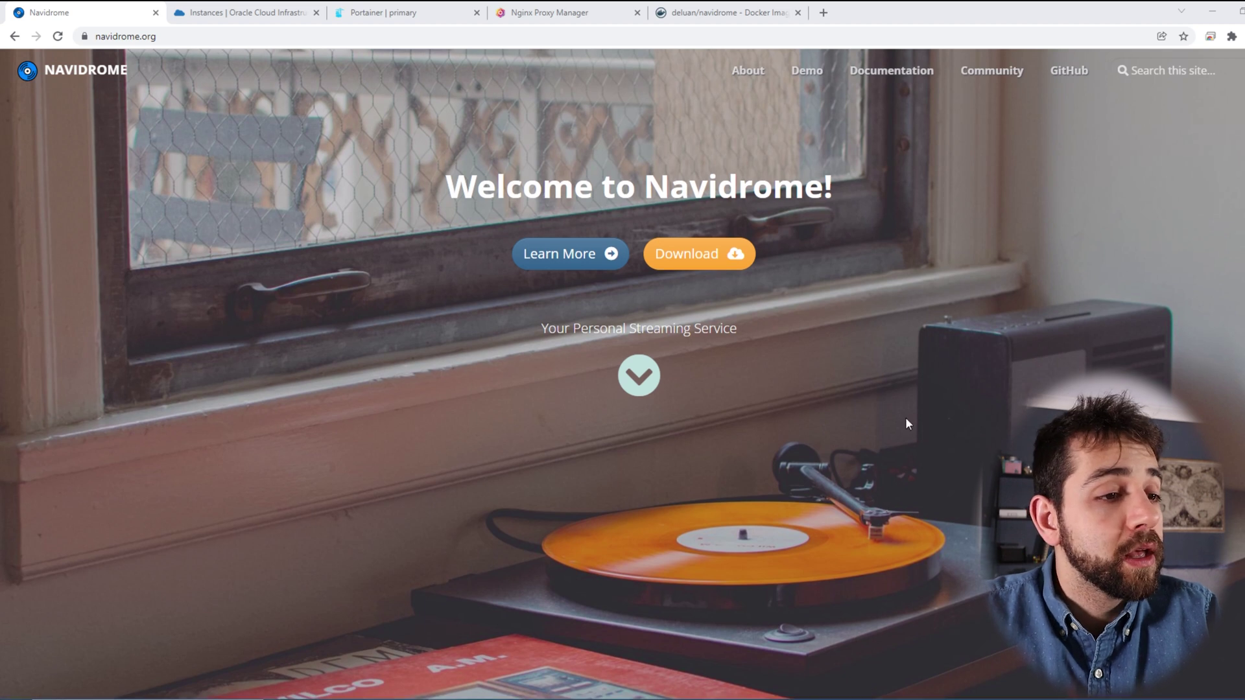
Step: Review the feature overview on the Navidrome home page, including large library handling and performance
scroll(905, 418, "down", 8)
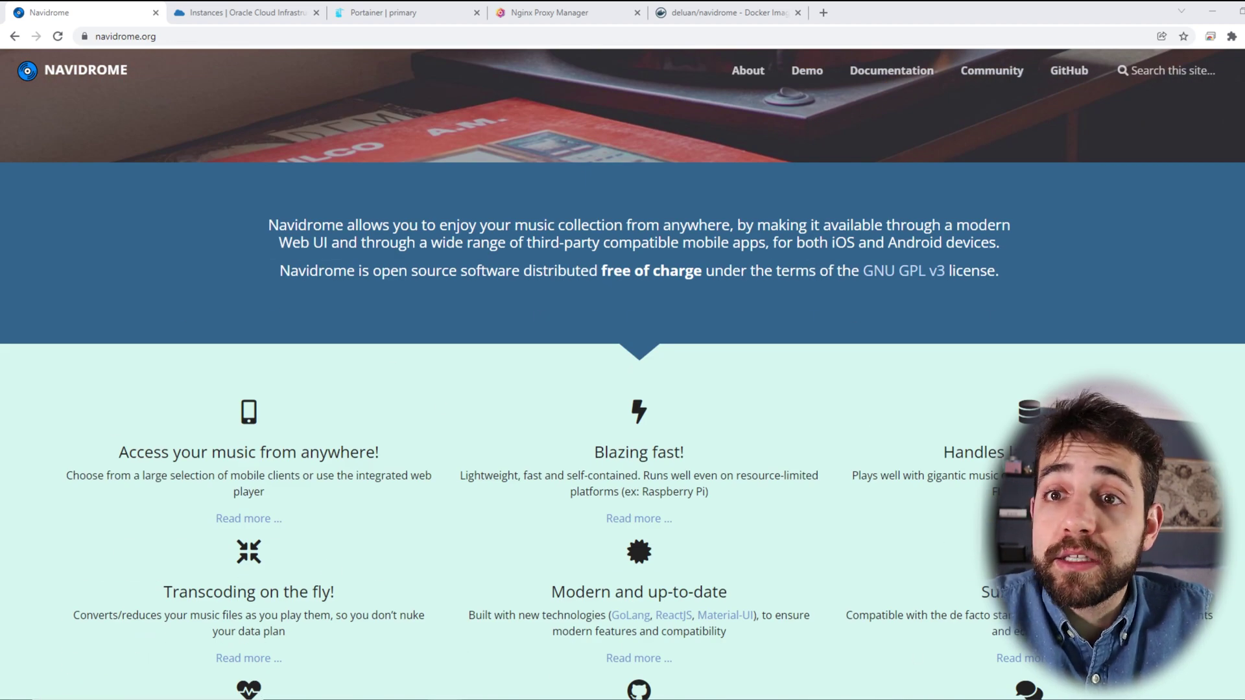
scroll(1020, 390, "down", 2)
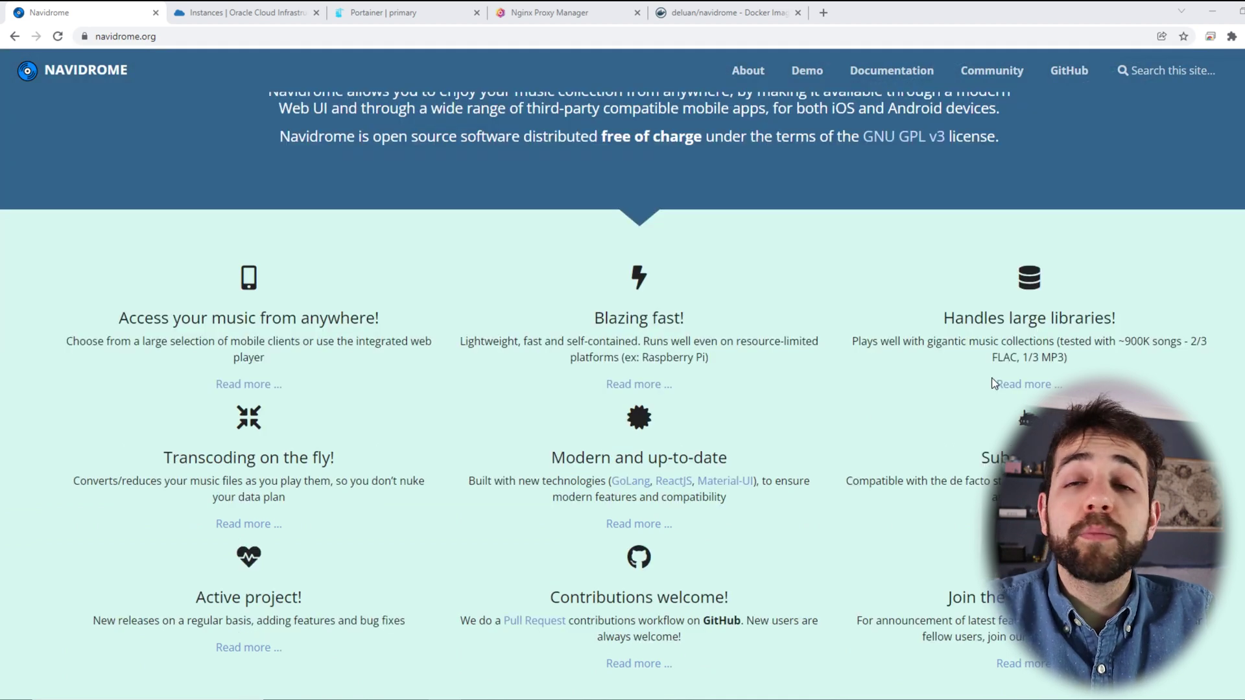
left_click_drag(879, 342, 1054, 341)
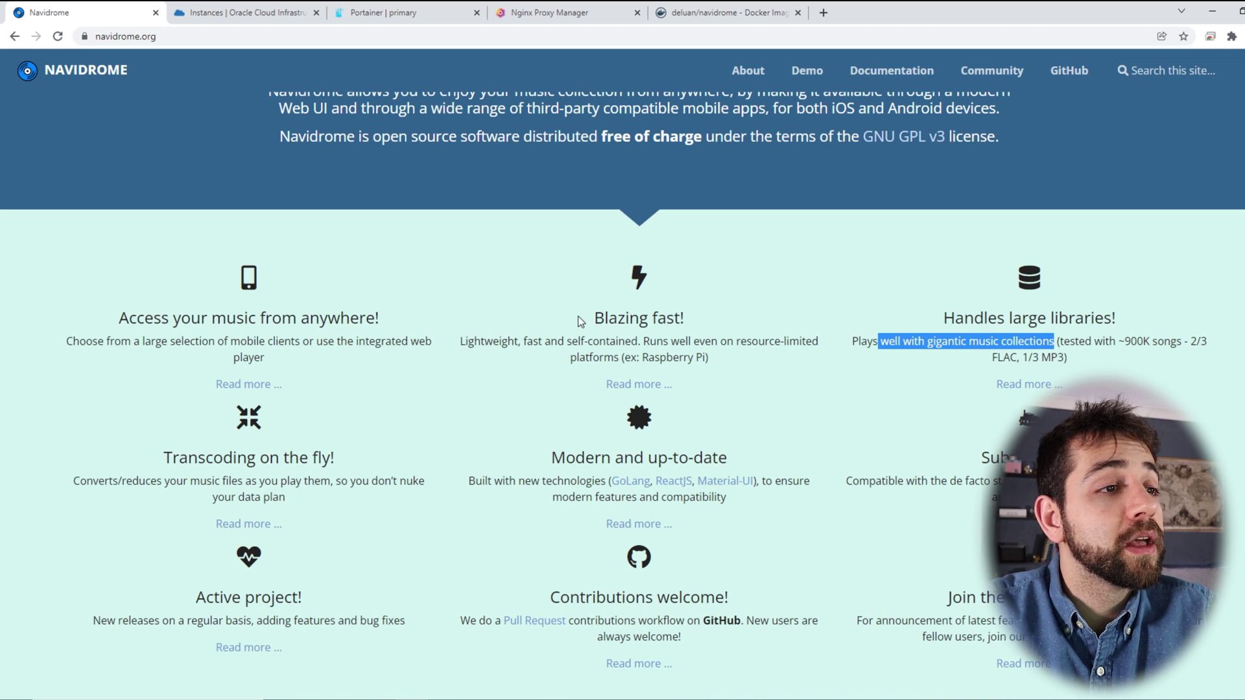
left_click_drag(578, 316, 806, 369)
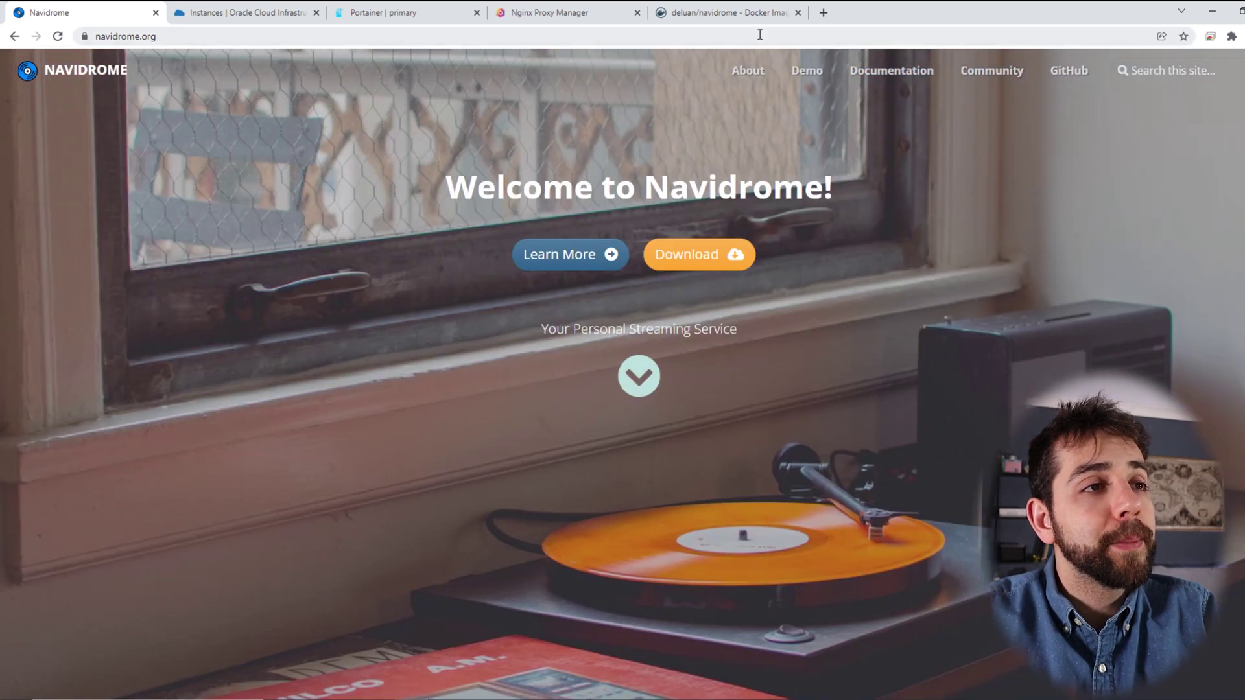
Step: Open the About page of the Navidrome site and read what the software is and how it works
left_click(758, 77)
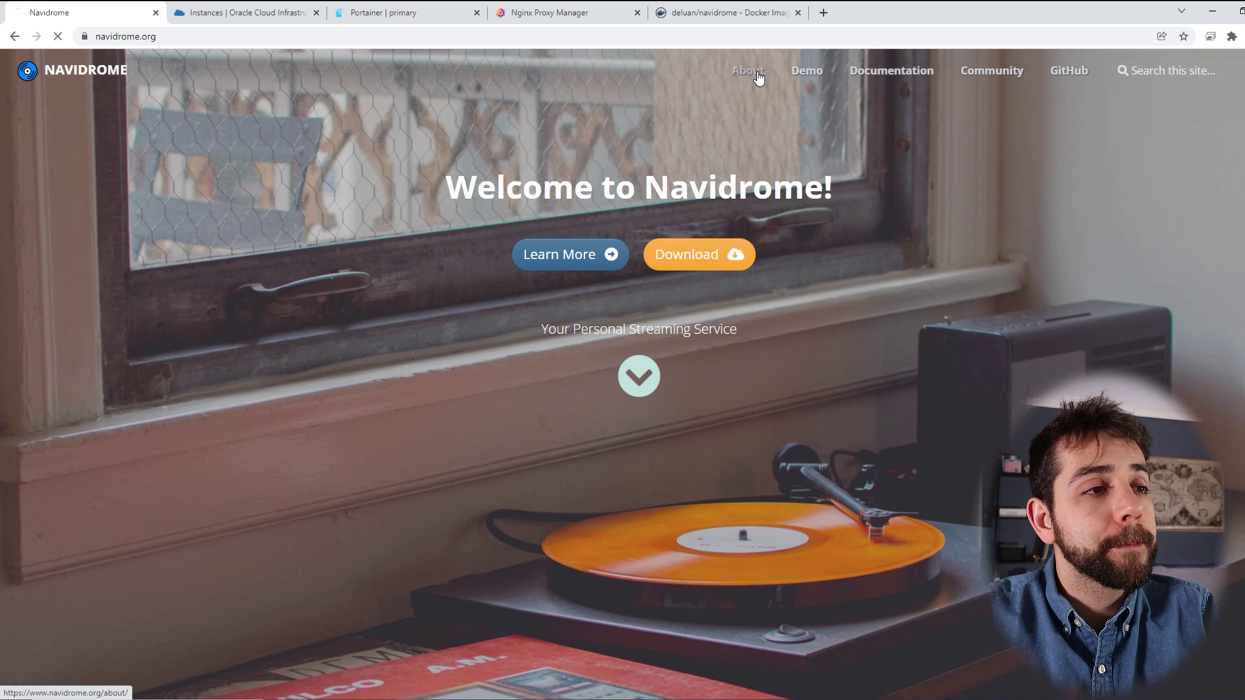
scroll(618, 283, "down", 4)
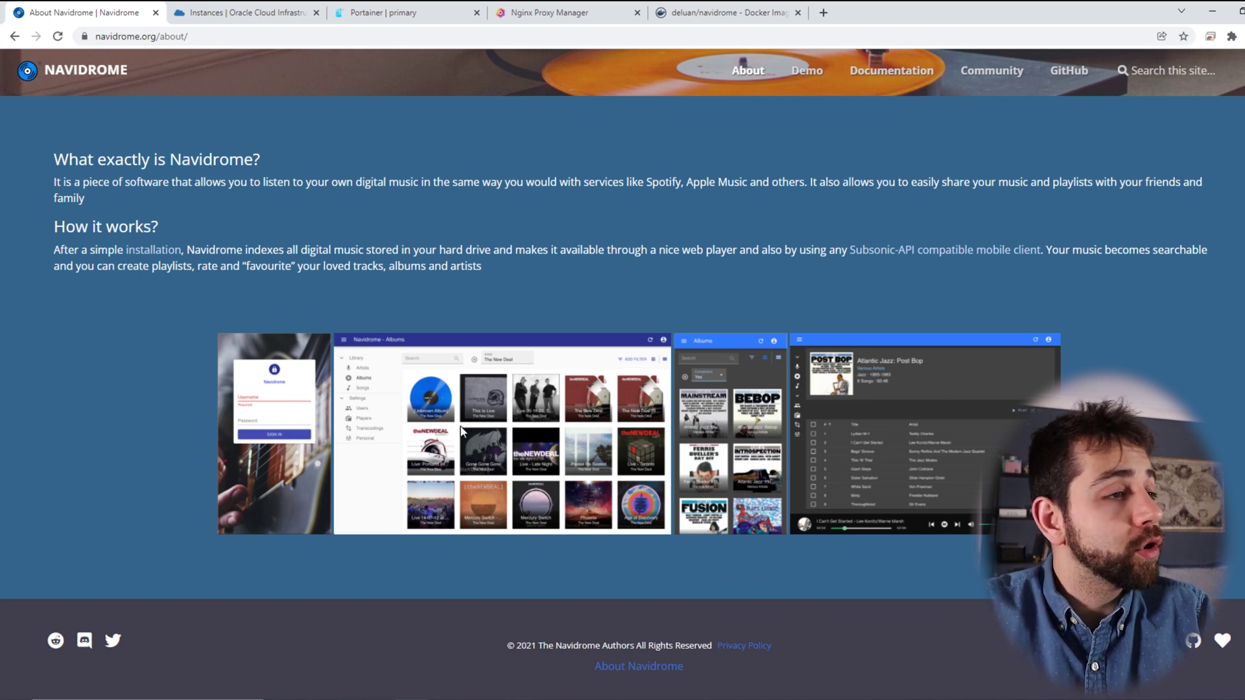
scroll(462, 431, "up", 3)
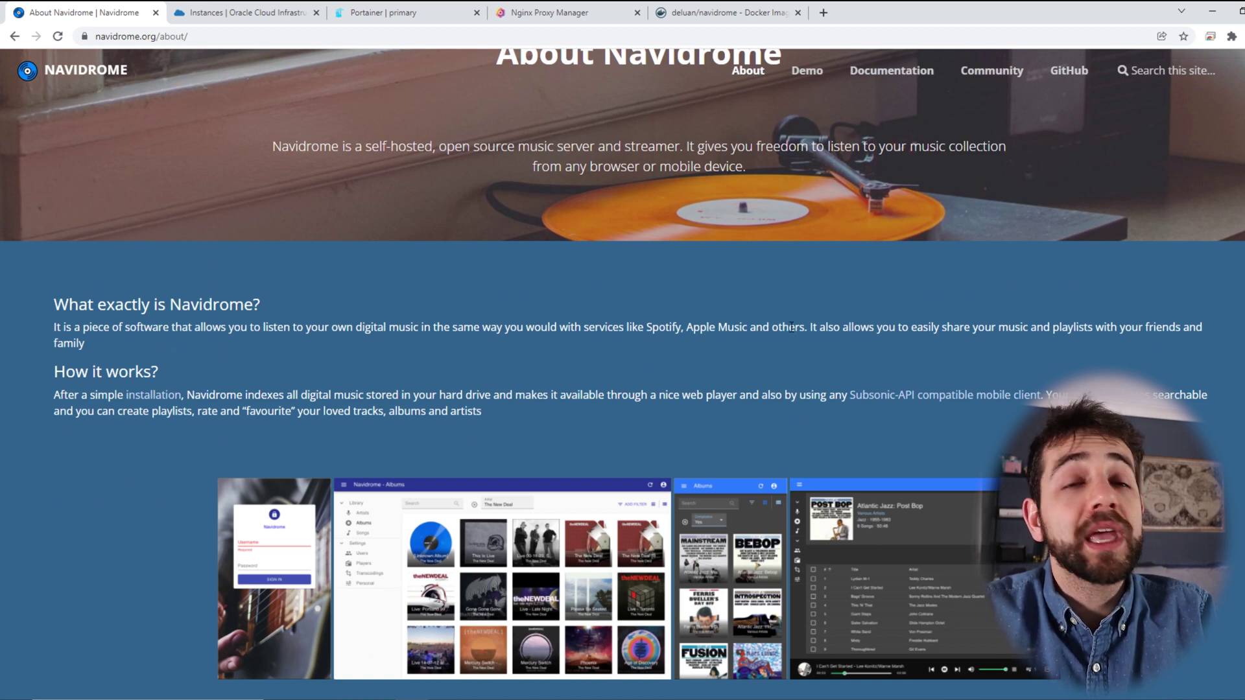
scroll(786, 327, "up", 1)
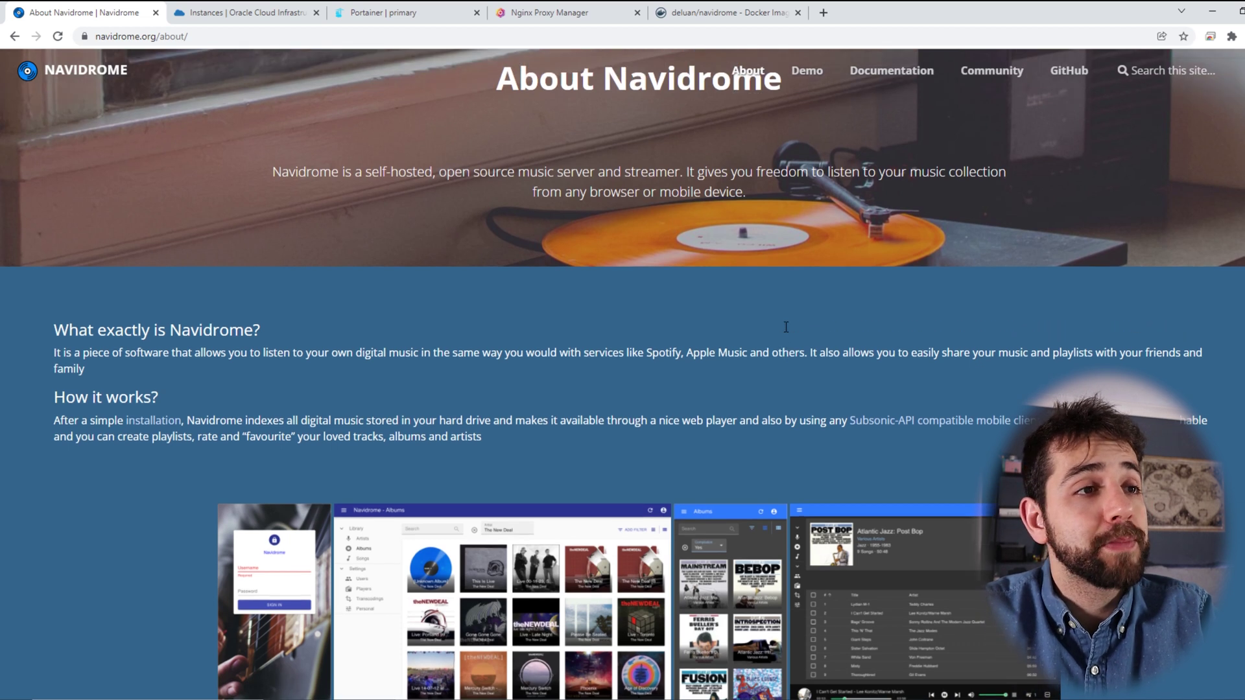
scroll(786, 327, "up", 2)
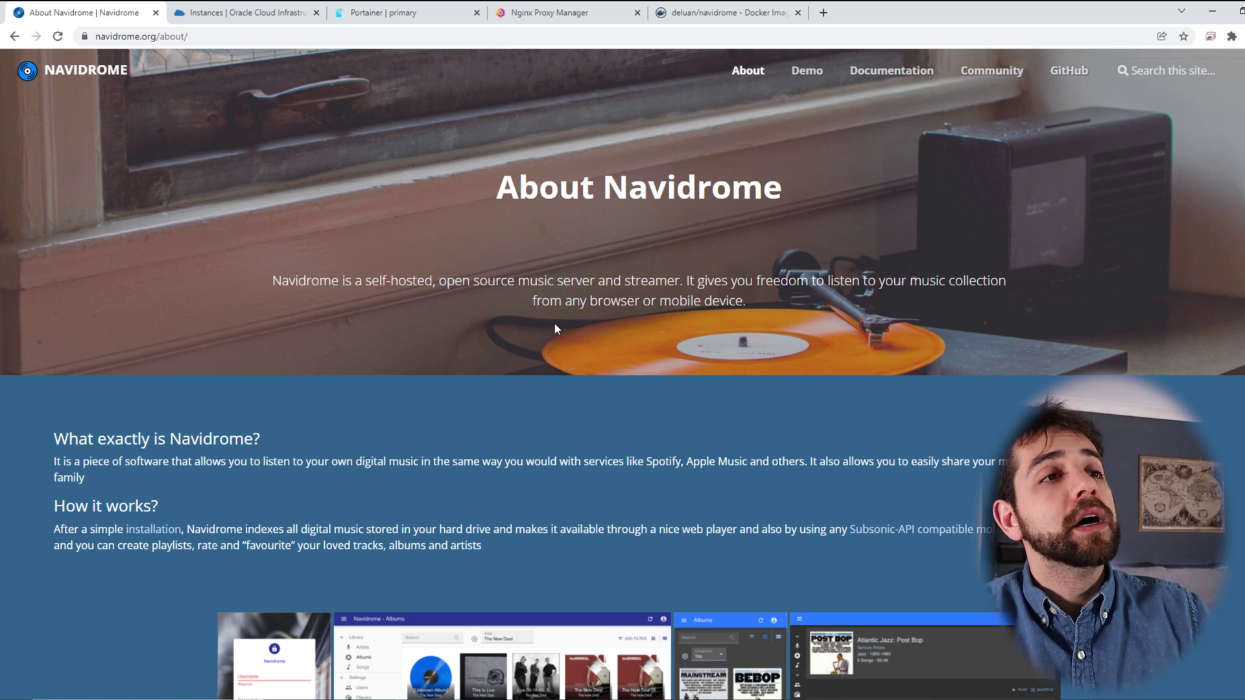
Step: Open the Demo page of the Navidrome site and examine the demo server's processor, memory, disk space and cost
left_click(802, 79)
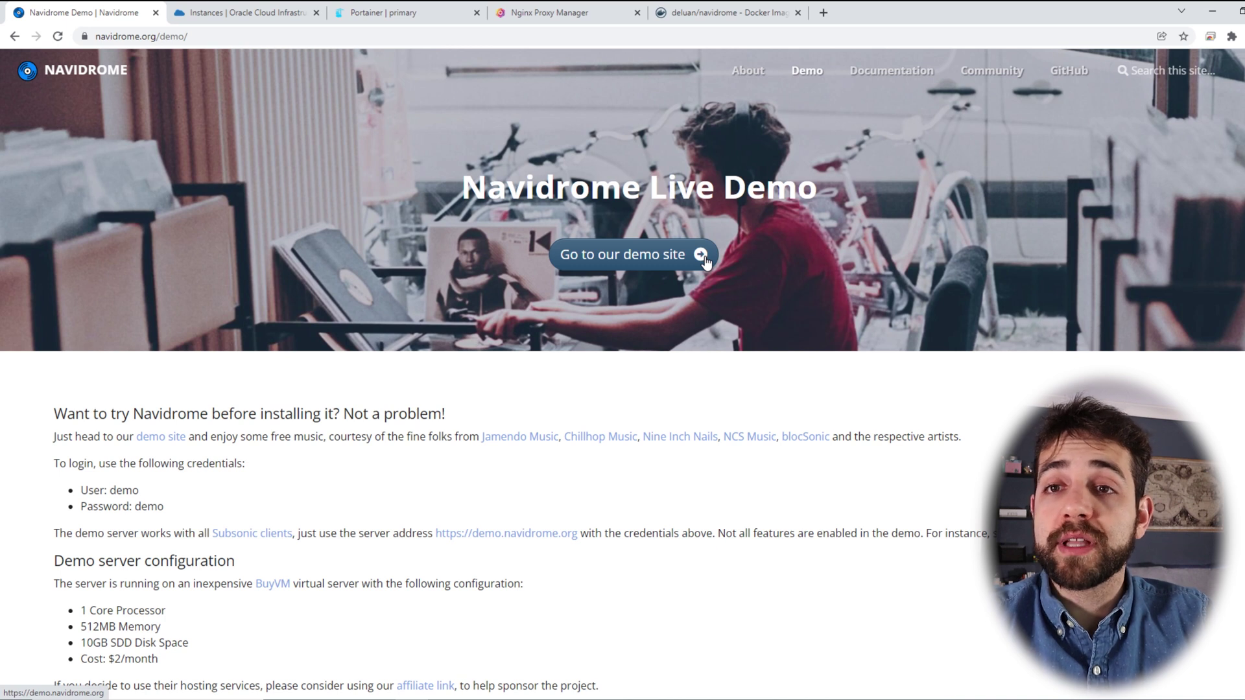
scroll(706, 259, "down", 3)
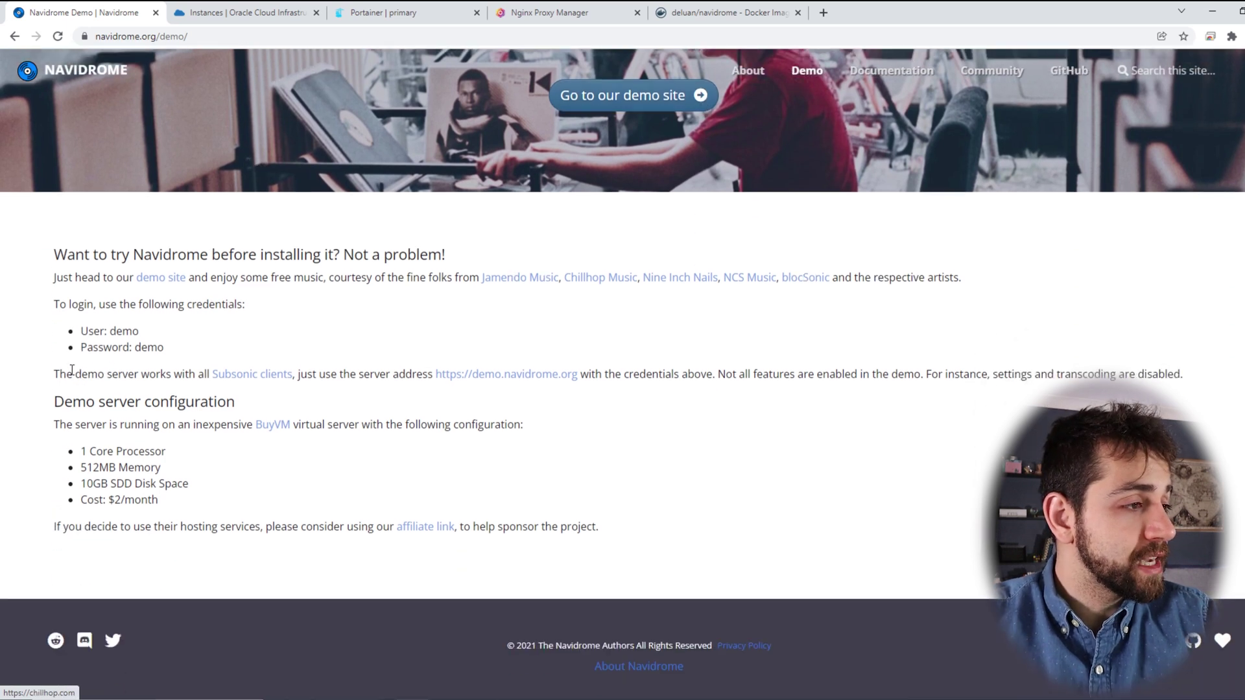
double_click(74, 402)
left_click(216, 402, "shift")
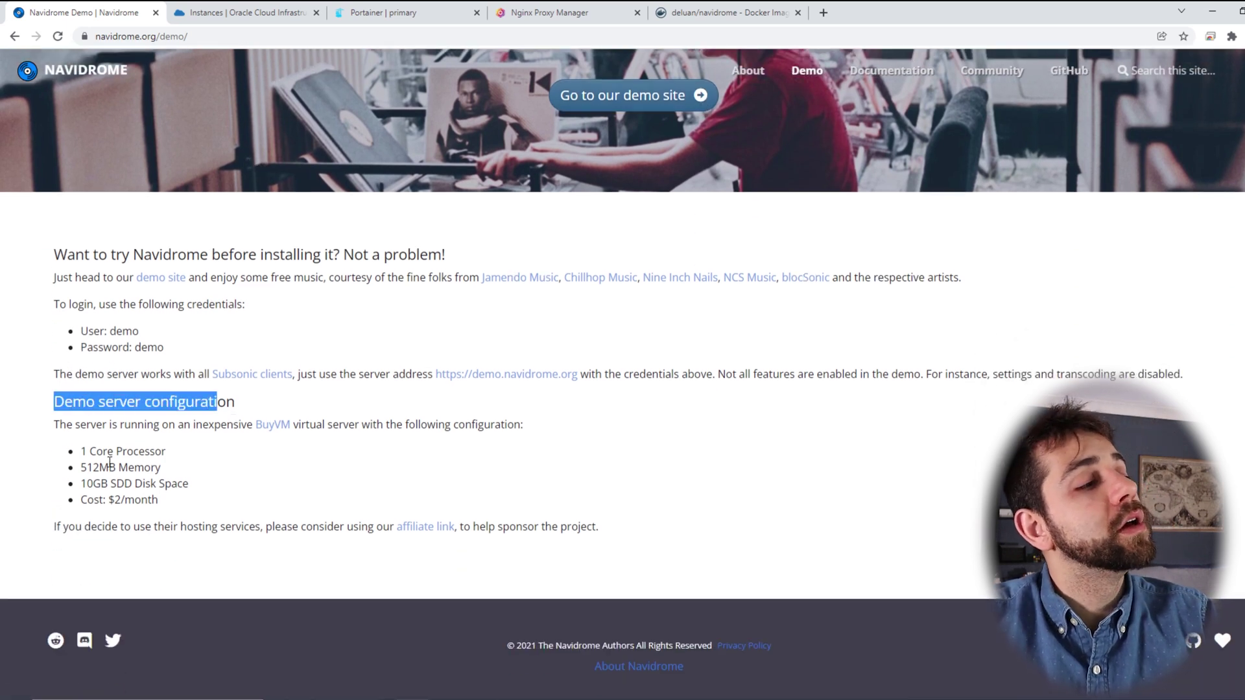
left_click_drag(94, 425, 363, 488)
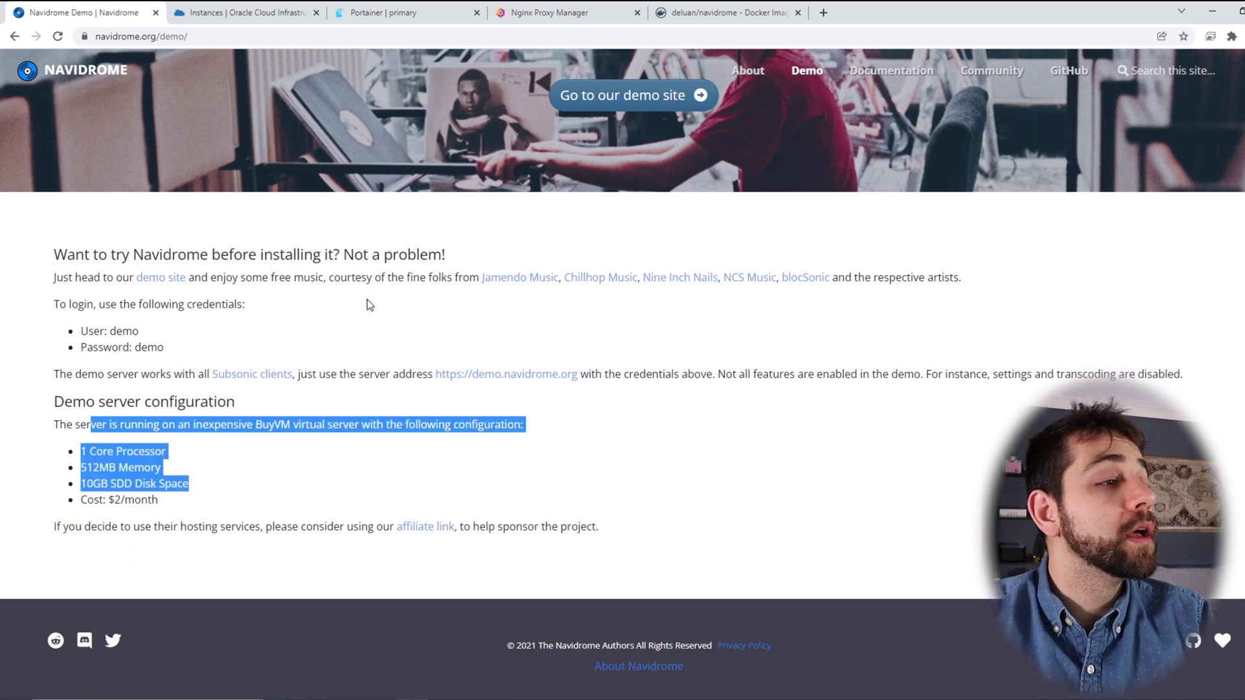
left_click(325, 443)
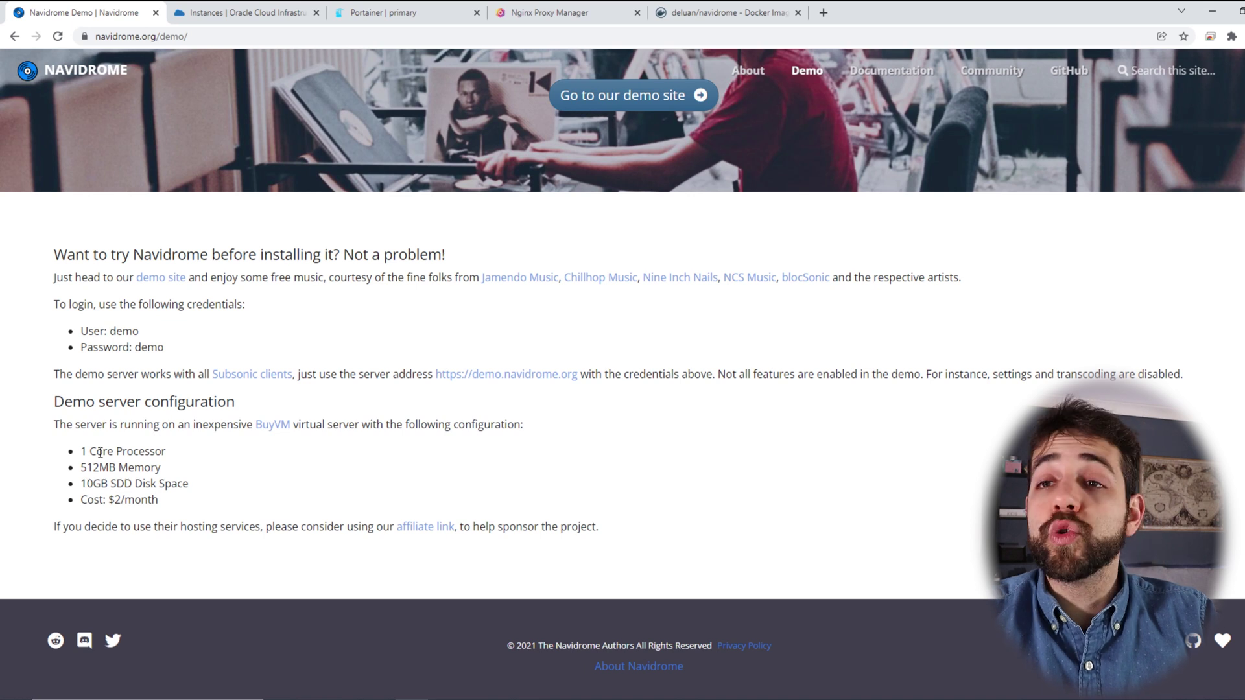
left_click_drag(86, 468, 161, 469)
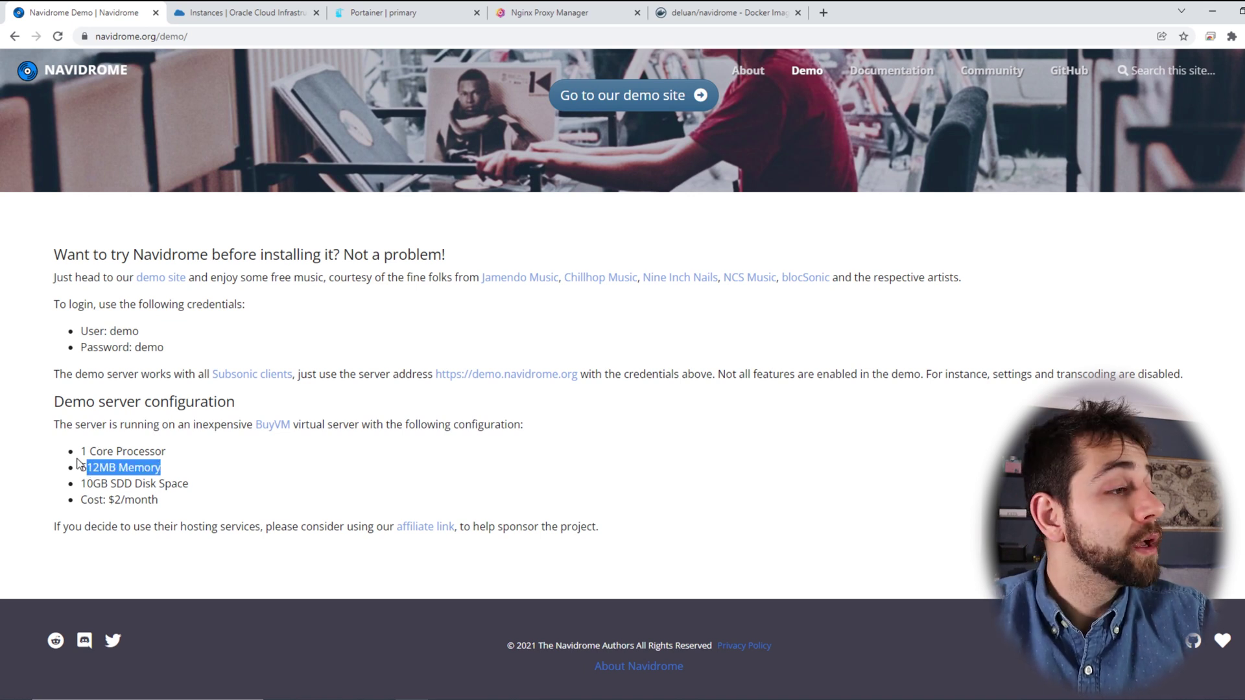
left_click_drag(78, 472, 217, 480)
left_click_drag(94, 500, 162, 500)
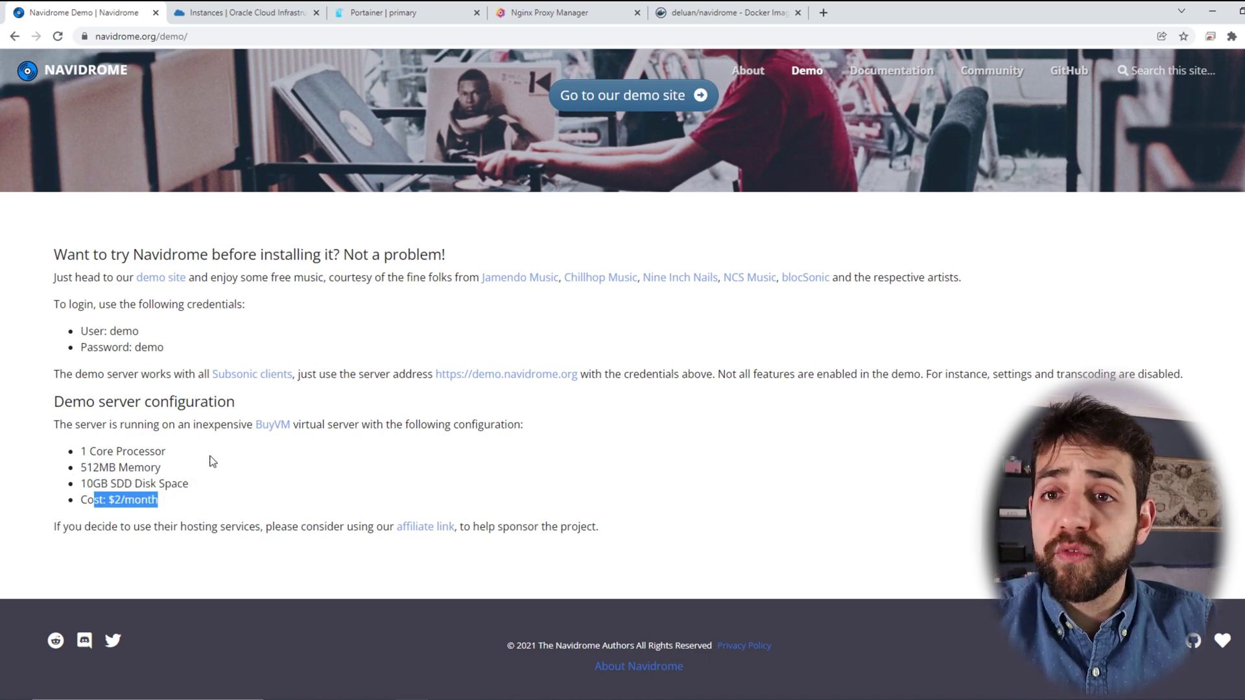
Step: Switch to the Oracle Cloud console and examine the plex instance's shape configuration, including network bandwidth and memory
left_click(271, 11)
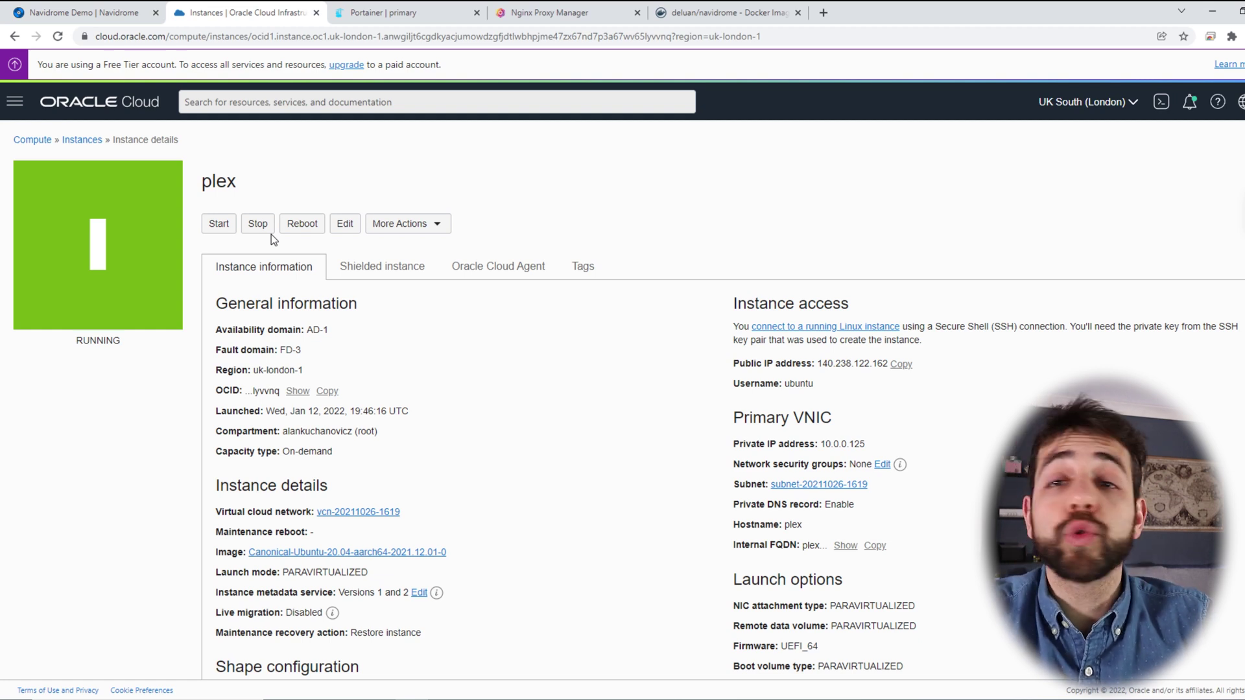
scroll(272, 239, "down", 4)
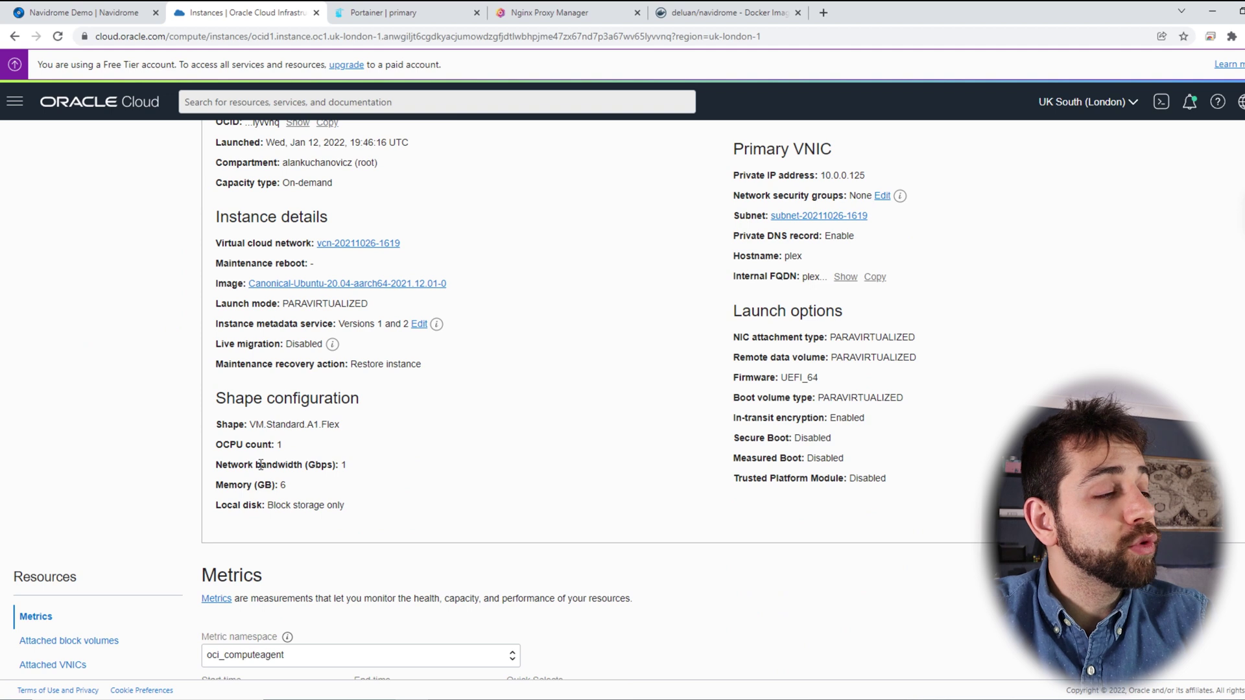
scroll(222, 403, "down", 2)
left_click_drag(244, 310, 347, 332)
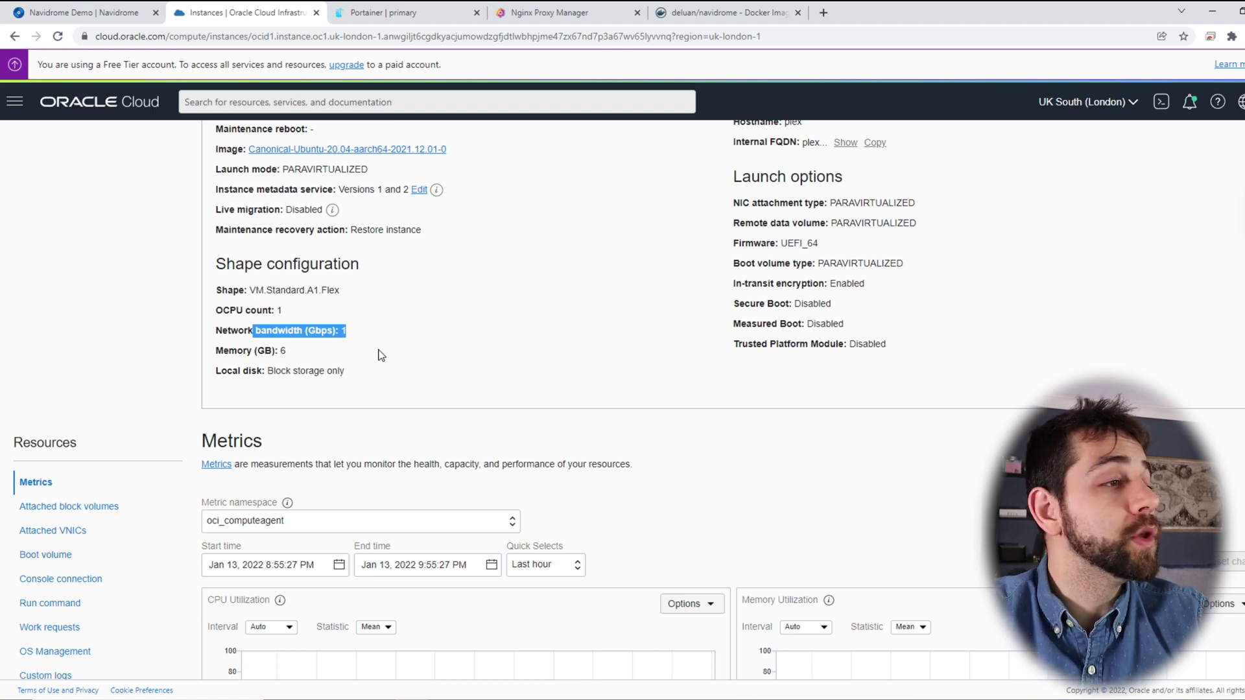
left_click_drag(237, 351, 384, 360)
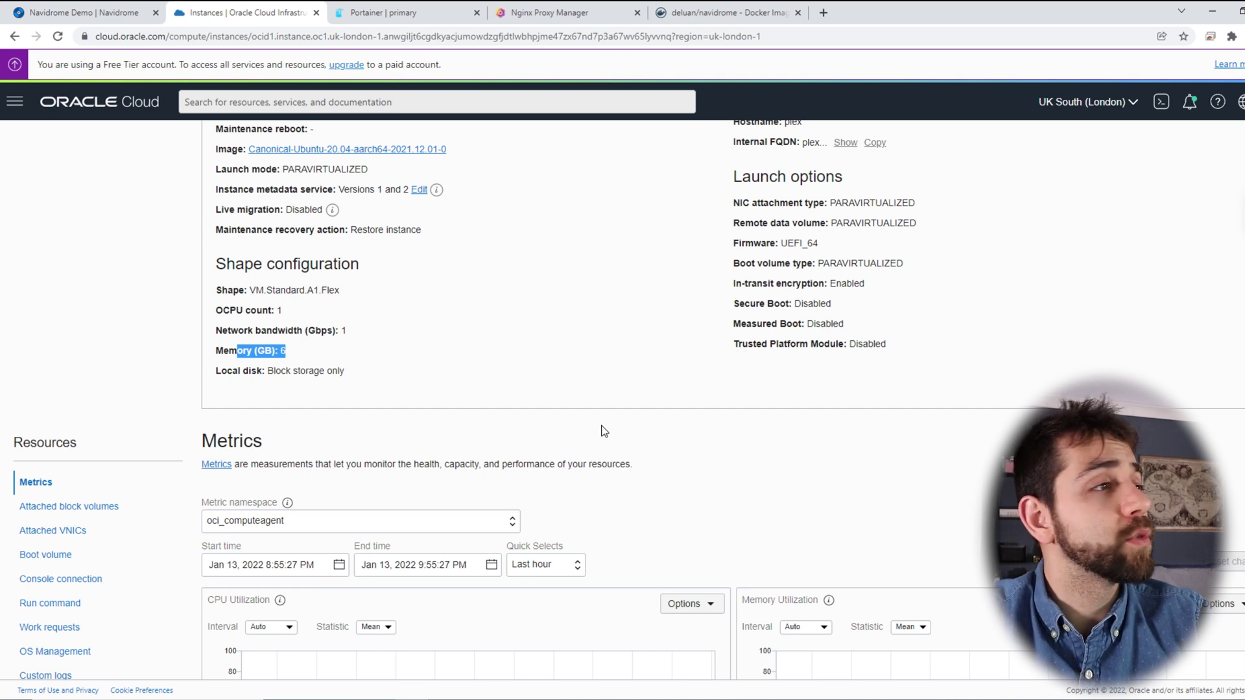
Step: Return to the Navidrome Demo page, check the listed login credentials and open the live demo site
key("ctrl+shift+Tab")
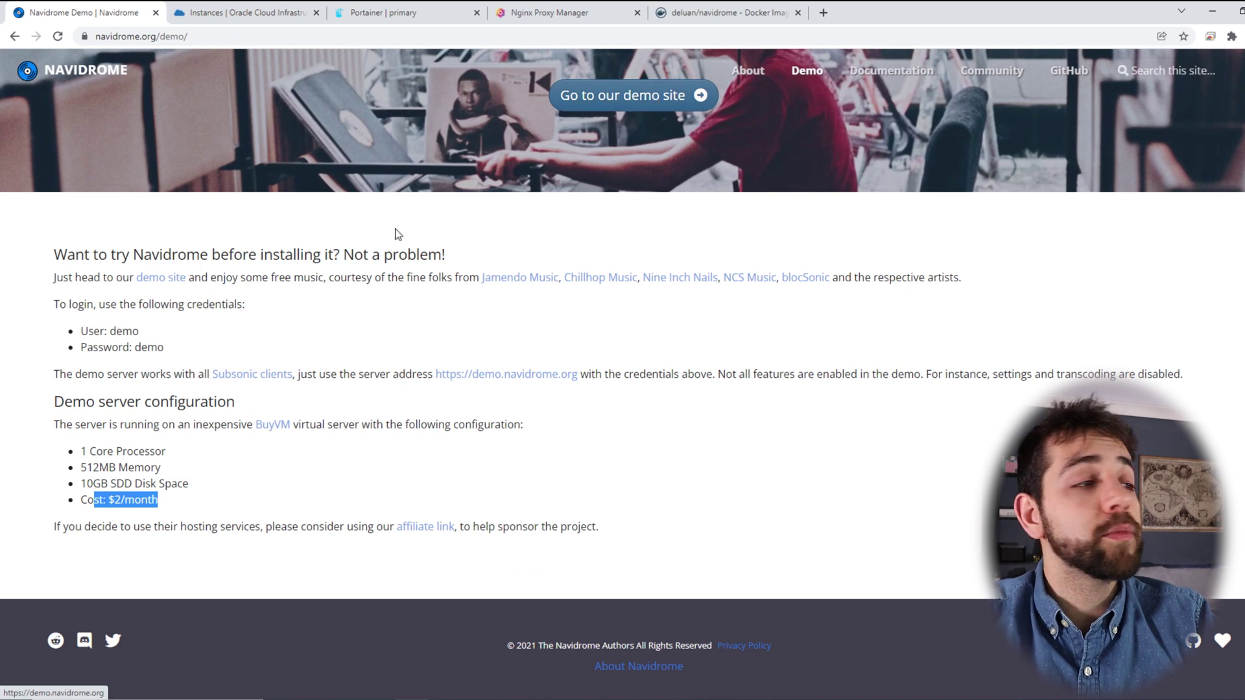
left_click_drag(104, 332, 199, 353)
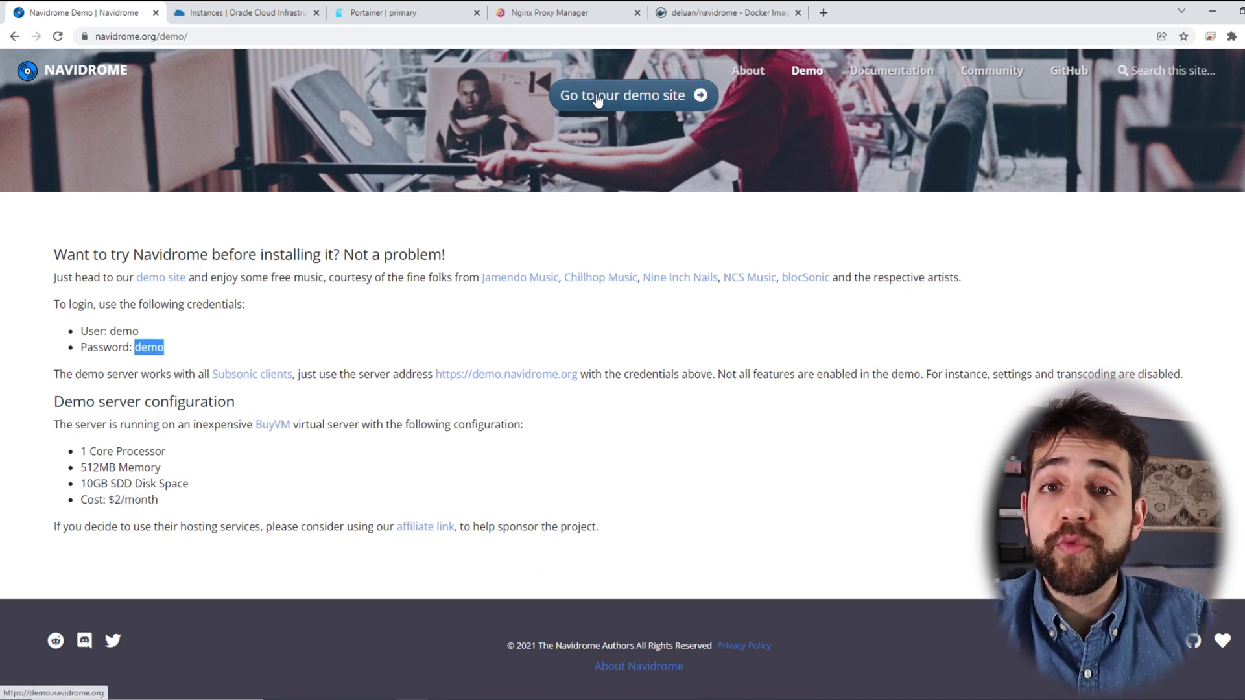
left_click(654, 107)
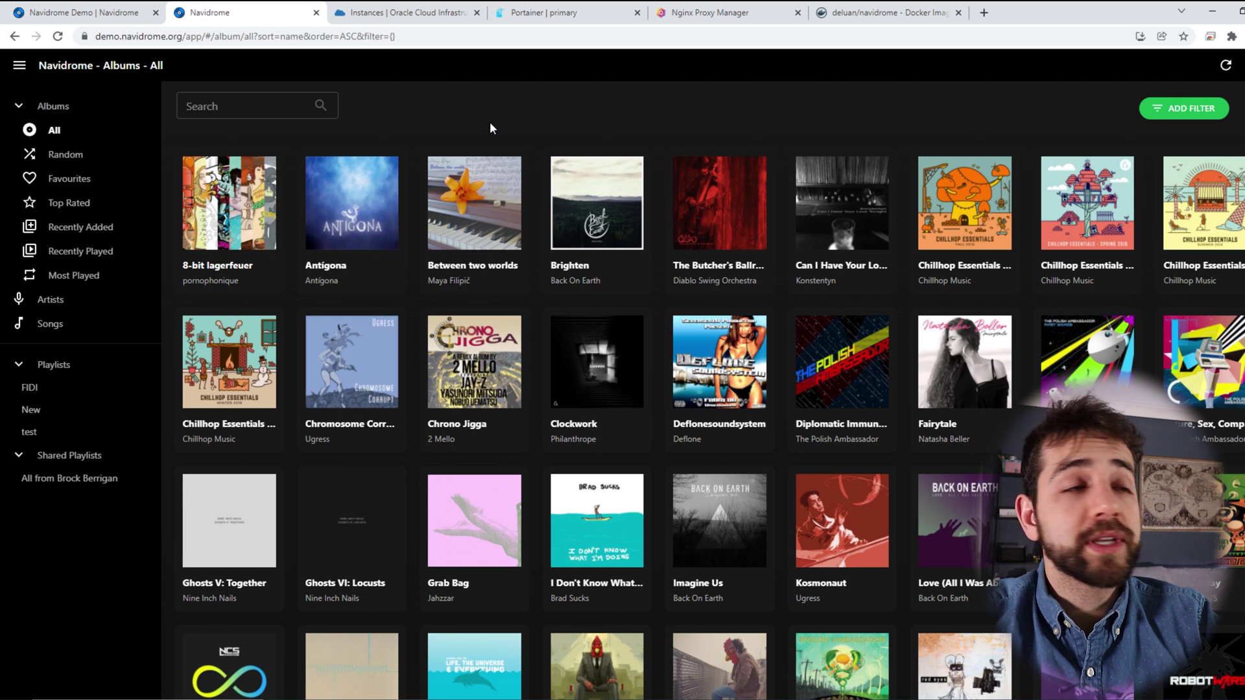
Step: Browse all albums in the demo and open the album Man Outta Town by Forget the Whale
scroll(266, 295, "down", 1)
scroll(267, 295, "down", 2)
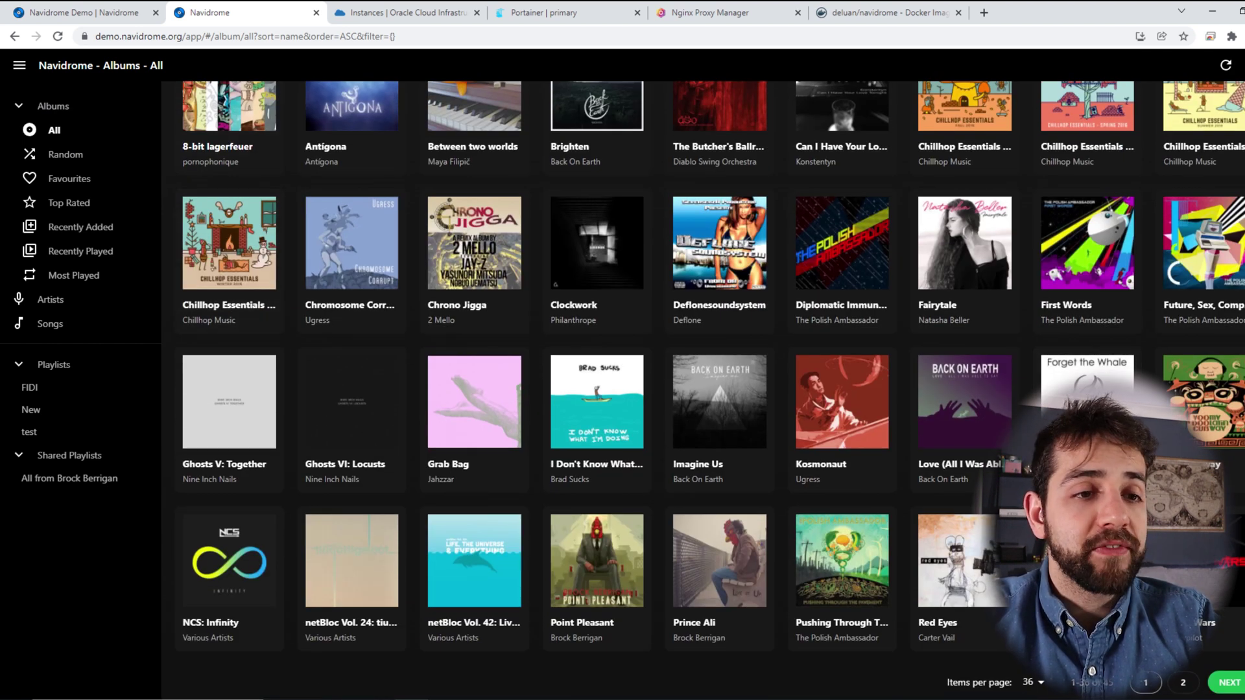
left_click(1086, 389)
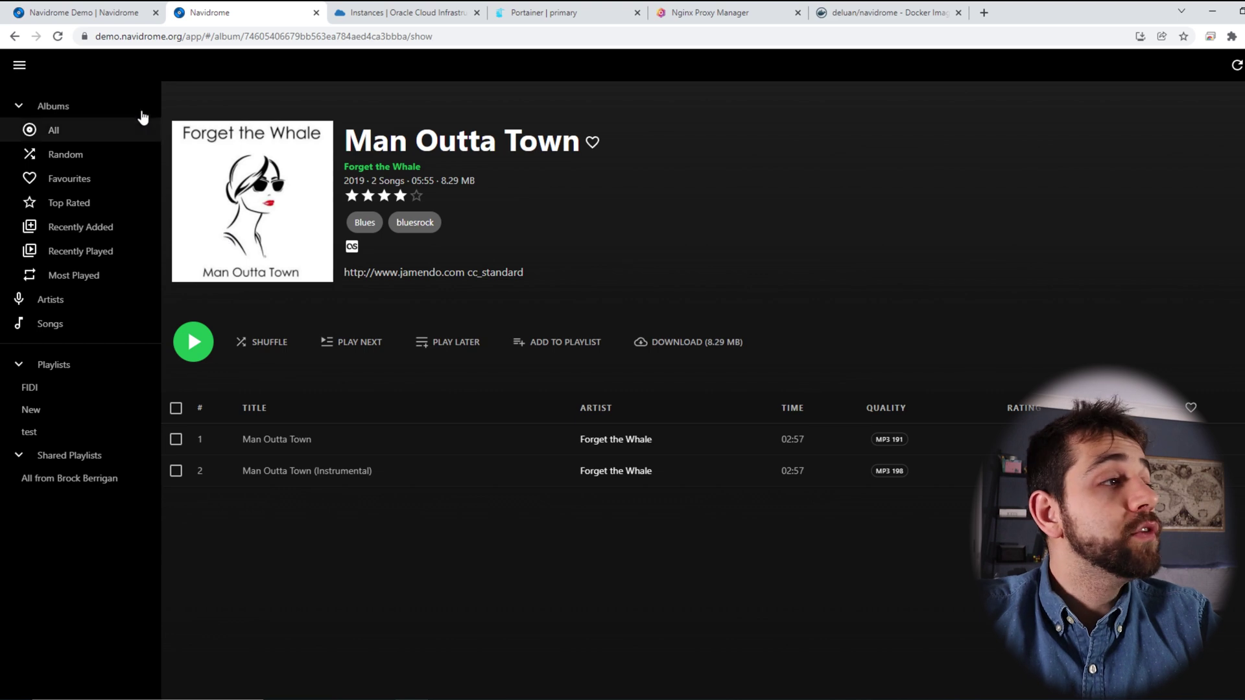
Step: View the demo account's options, and start downloading the Man Outta Town album but cancel the save
left_click(1242, 65)
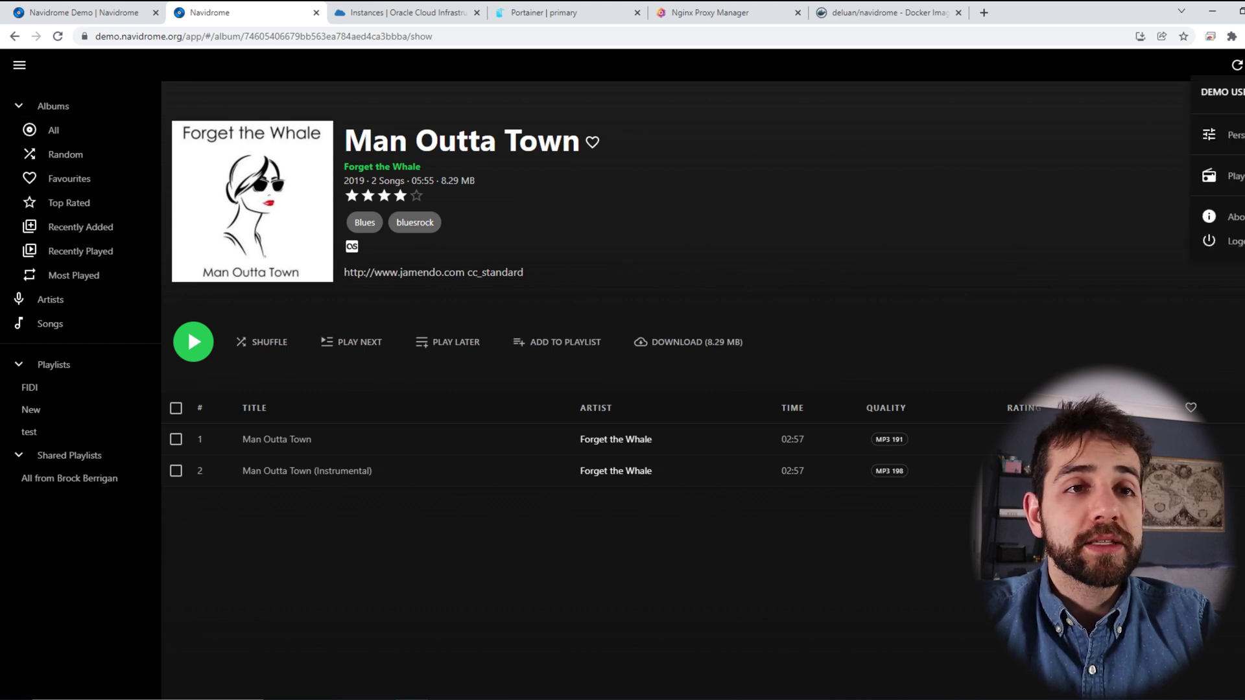
left_click(1149, 183)
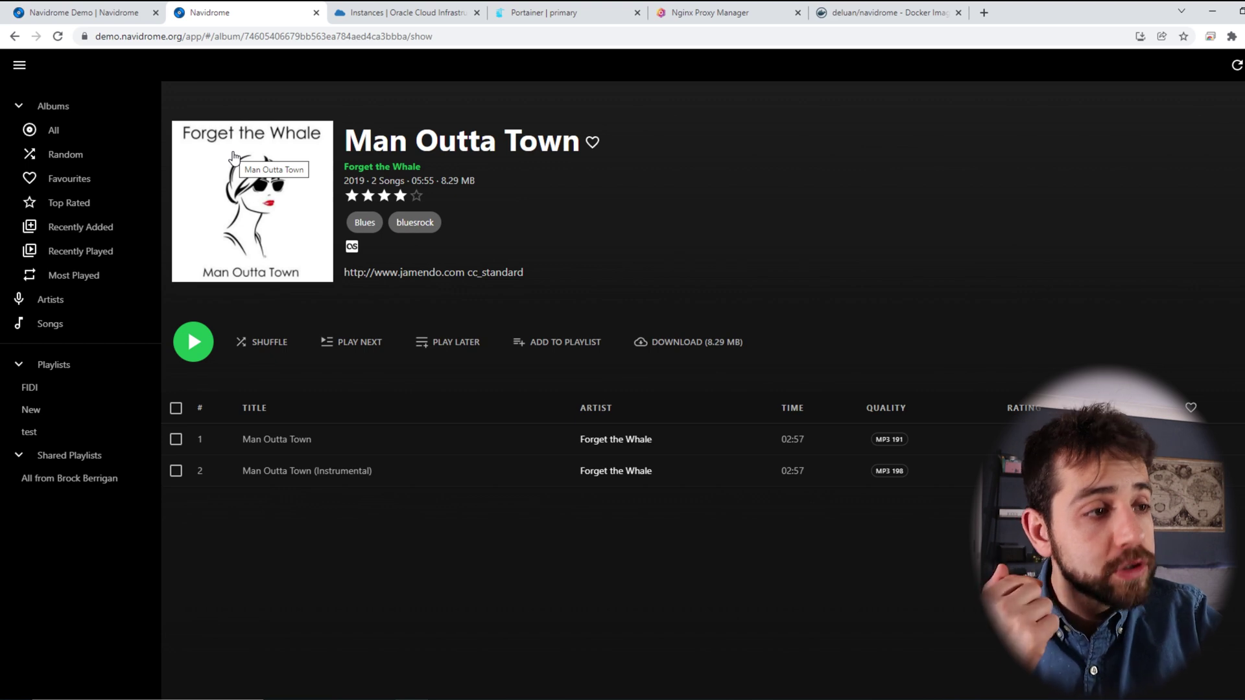
left_click(714, 346)
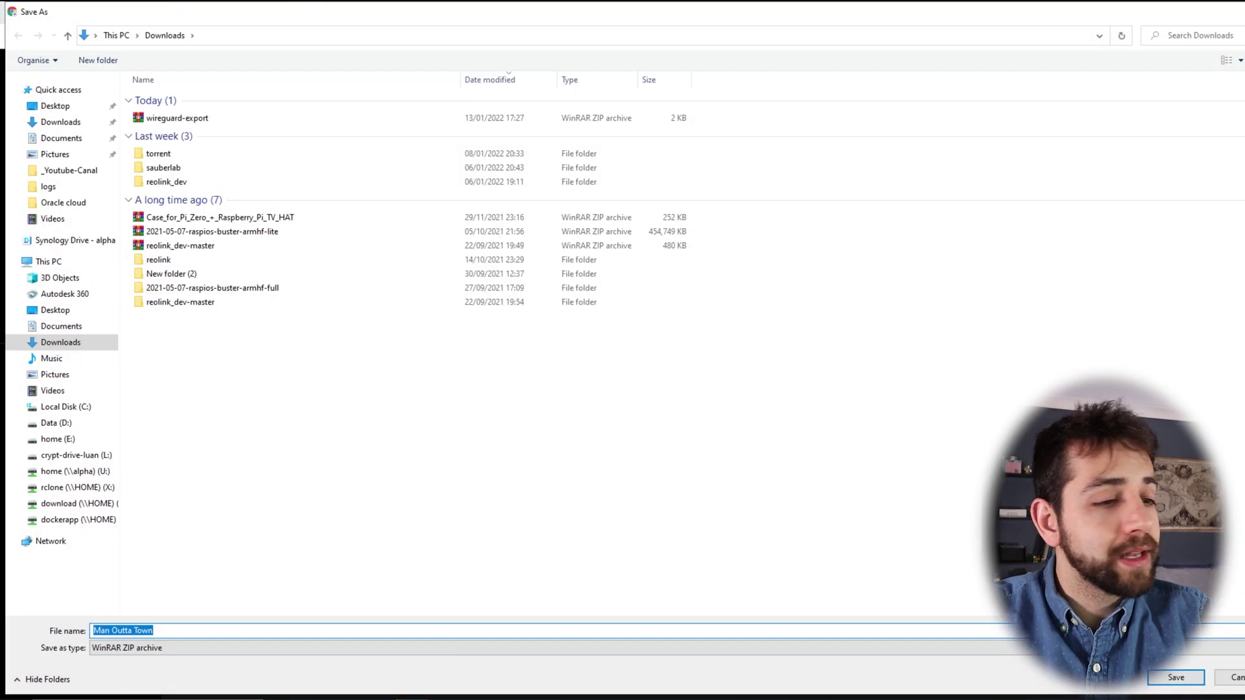
left_click(1227, 679)
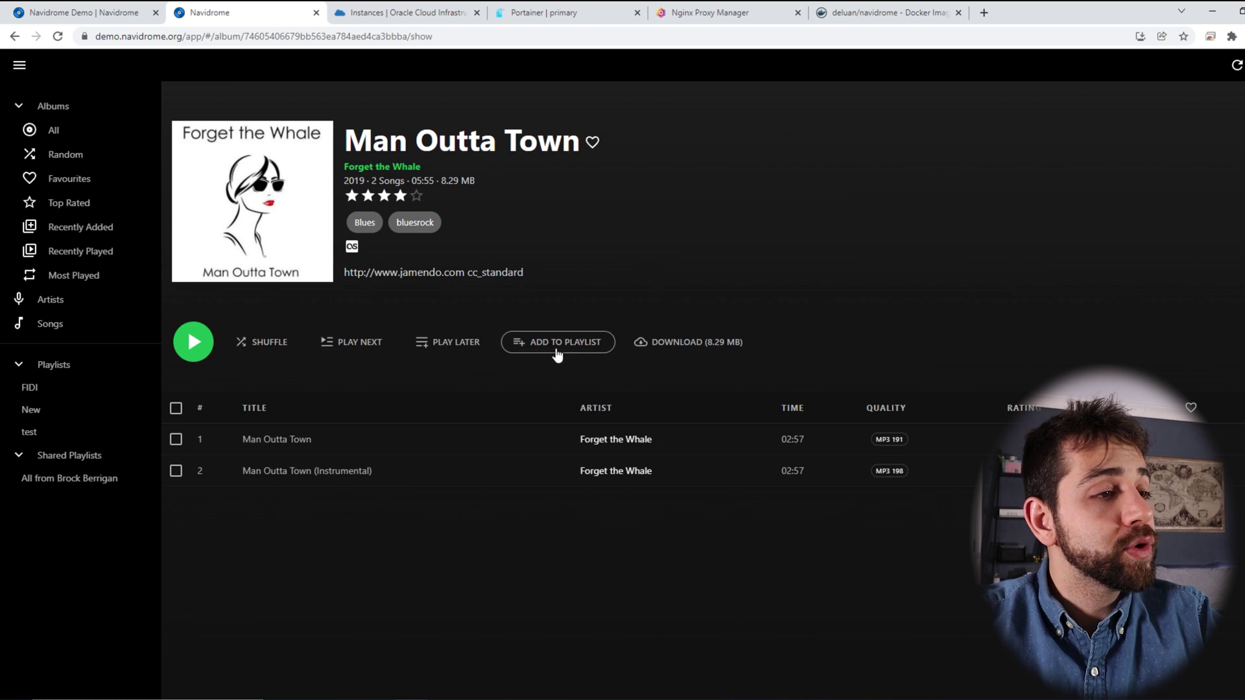
Step: Look through the contents of the FIDI, New and test playlists
left_click(71, 399)
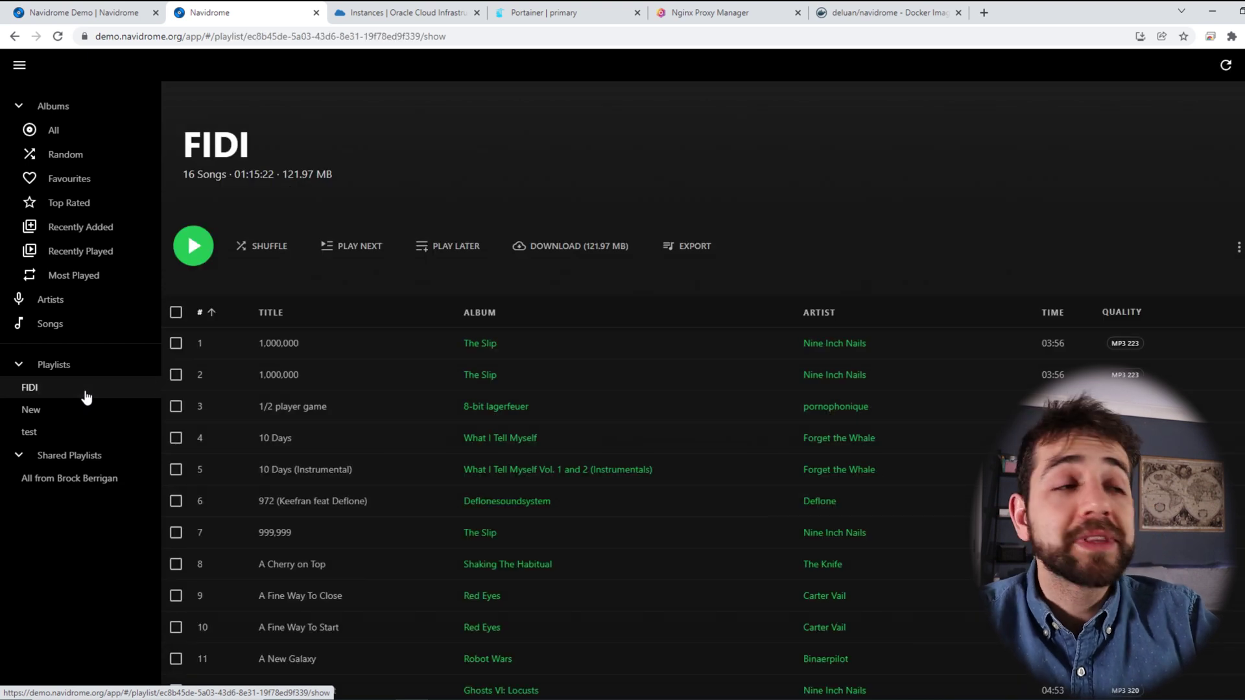
mouse_move(63, 374)
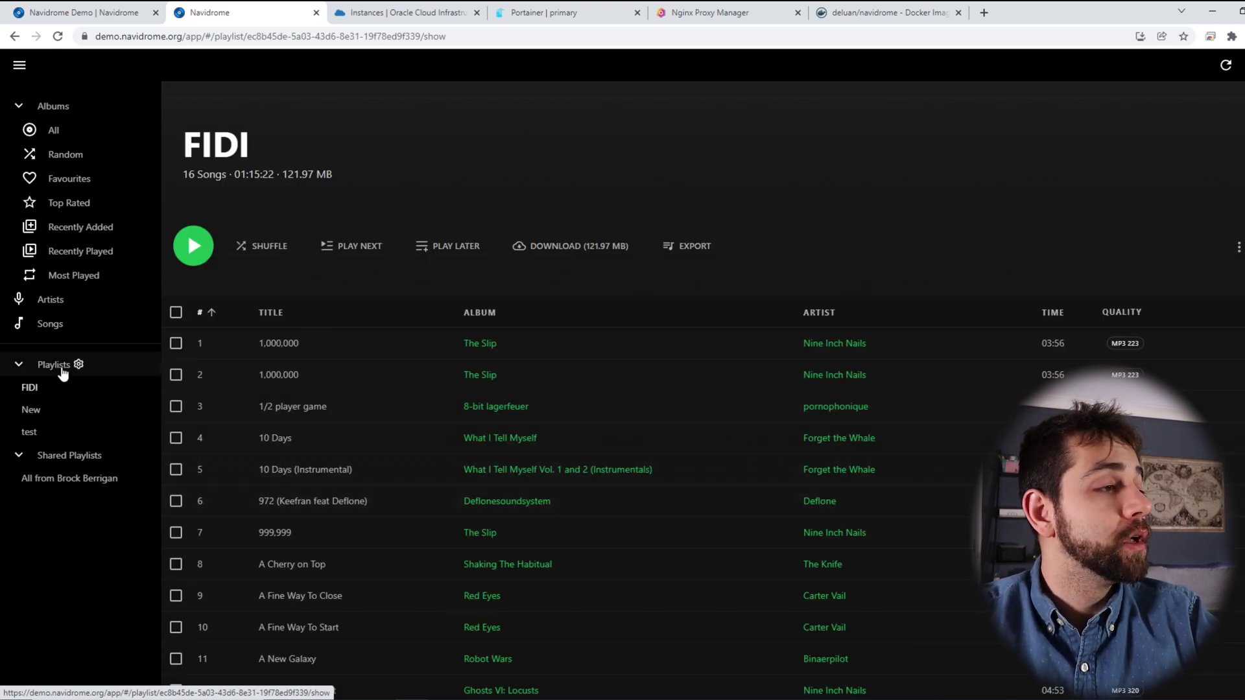
left_click(48, 411)
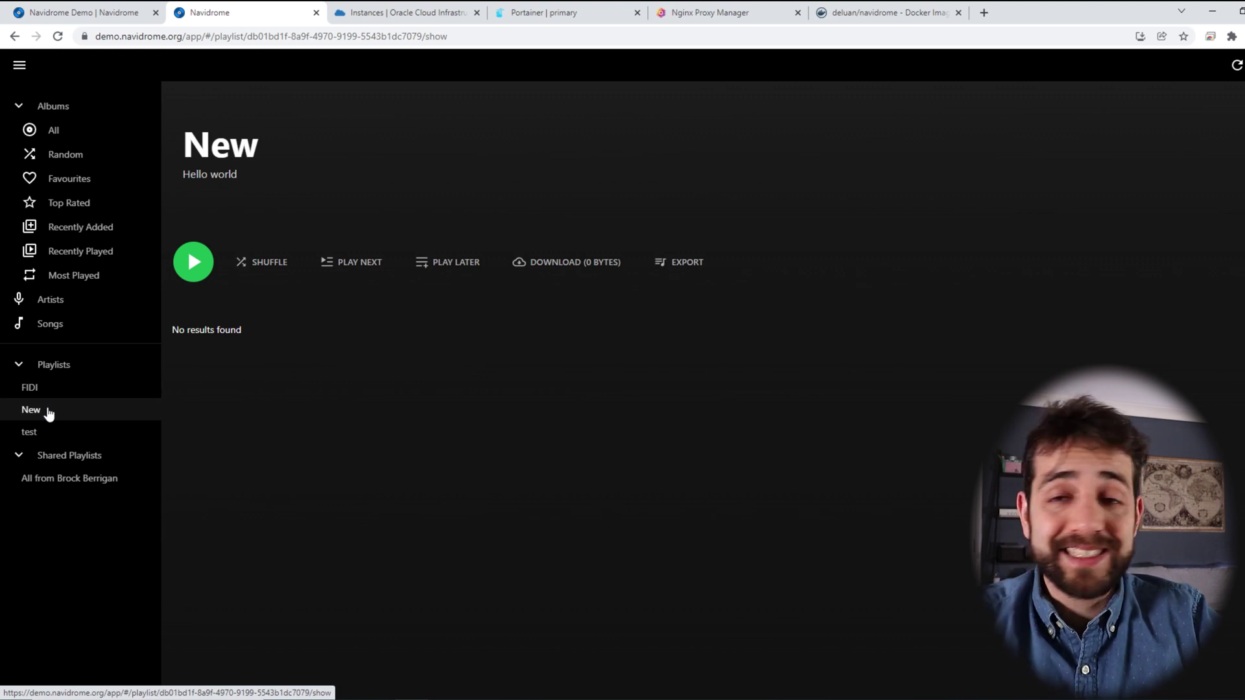
left_click(68, 433)
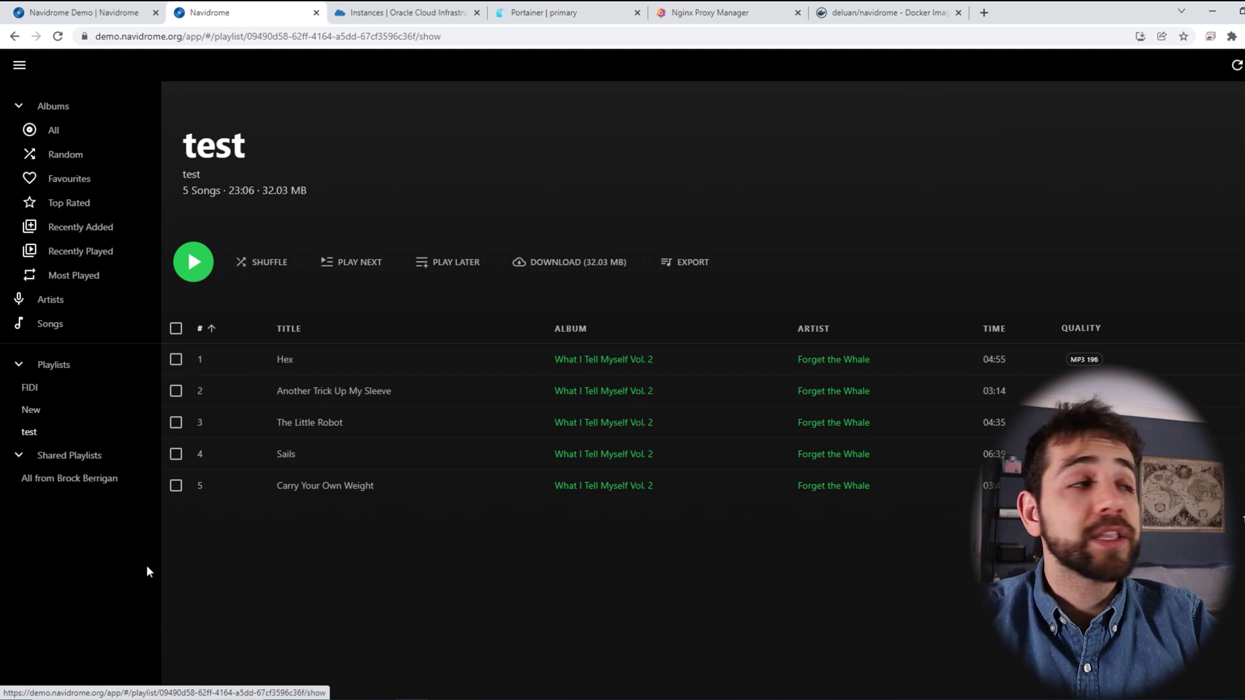
Step: View the list of artists and return to the overview of all albums
left_click(51, 300)
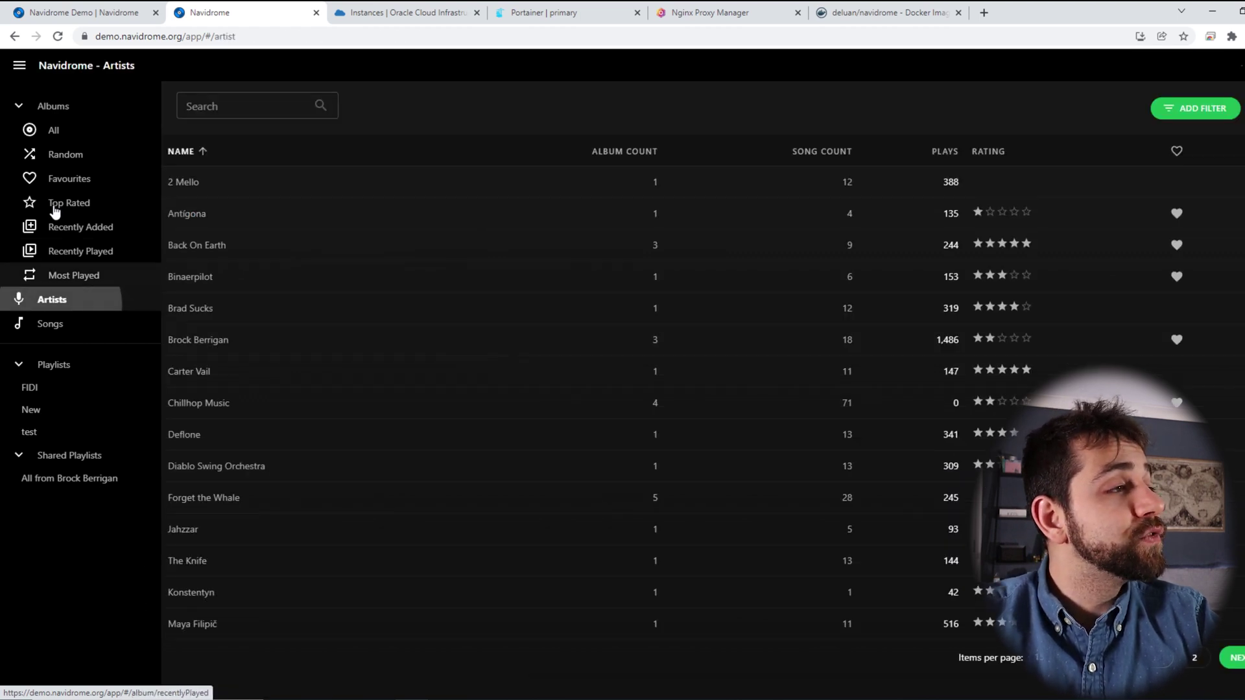
left_click(78, 131)
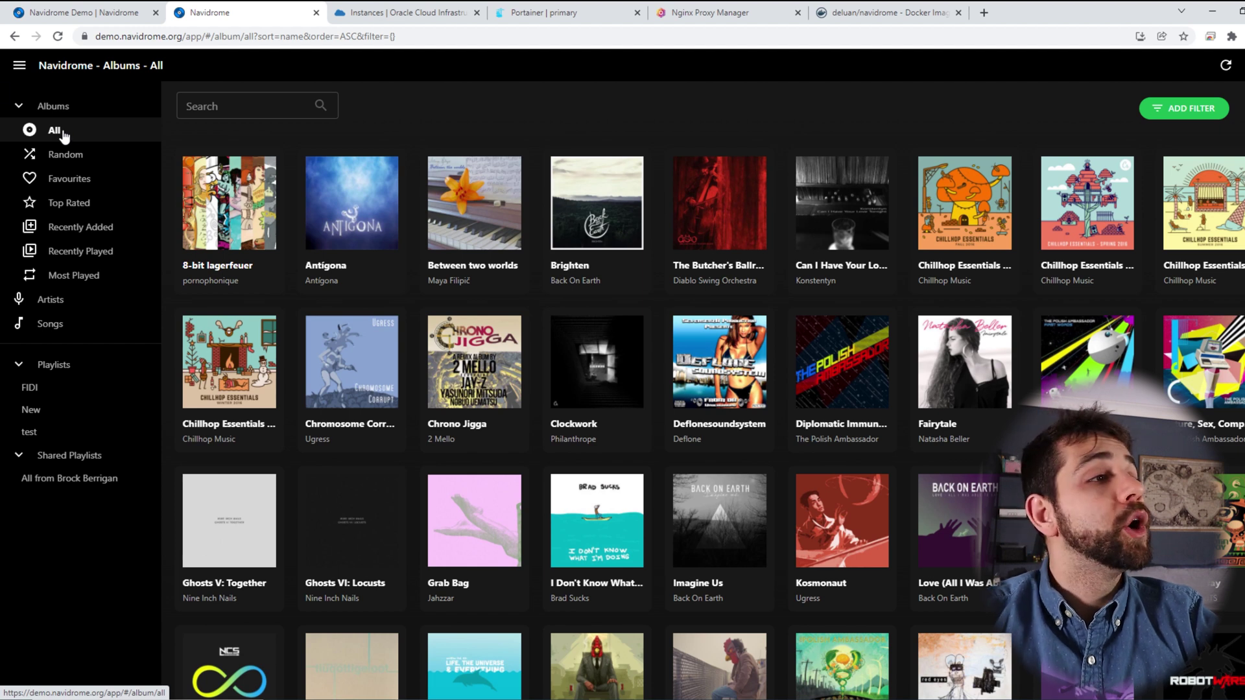
Step: Switch to the Oracle Cloud instance page and look over the instance's general, access and shape information
left_click(392, 11)
scroll(554, 402, "up", 5)
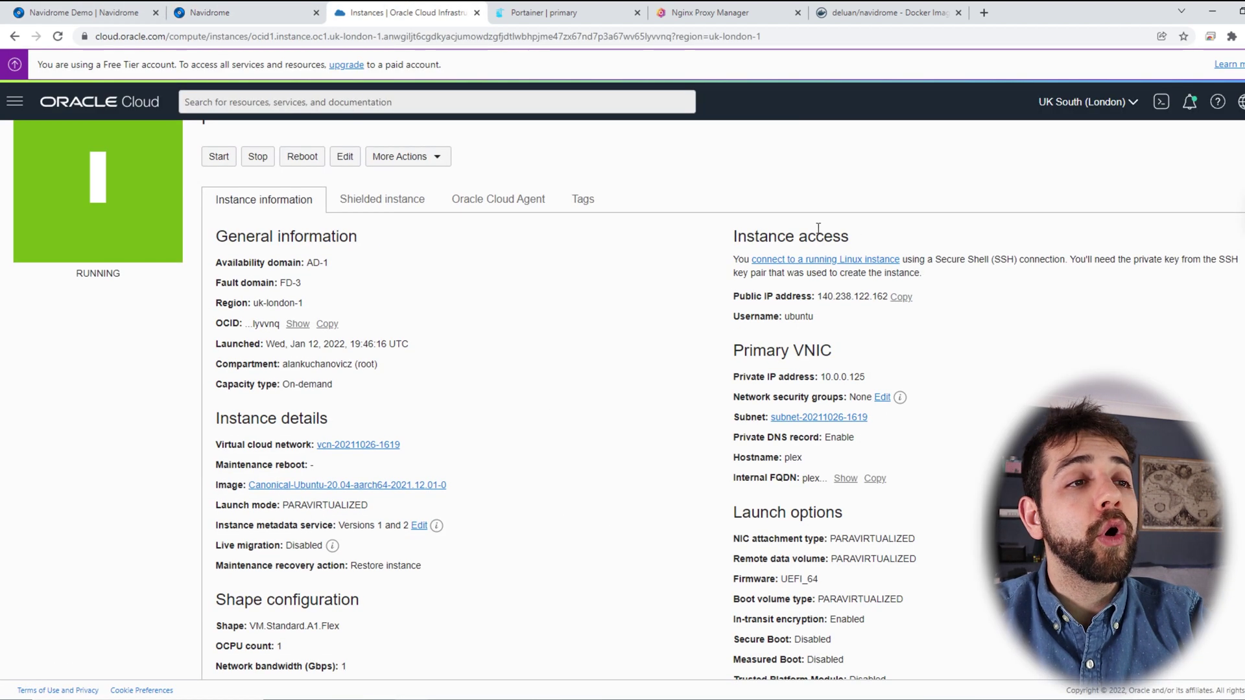
scroll(741, 441, "down", 1)
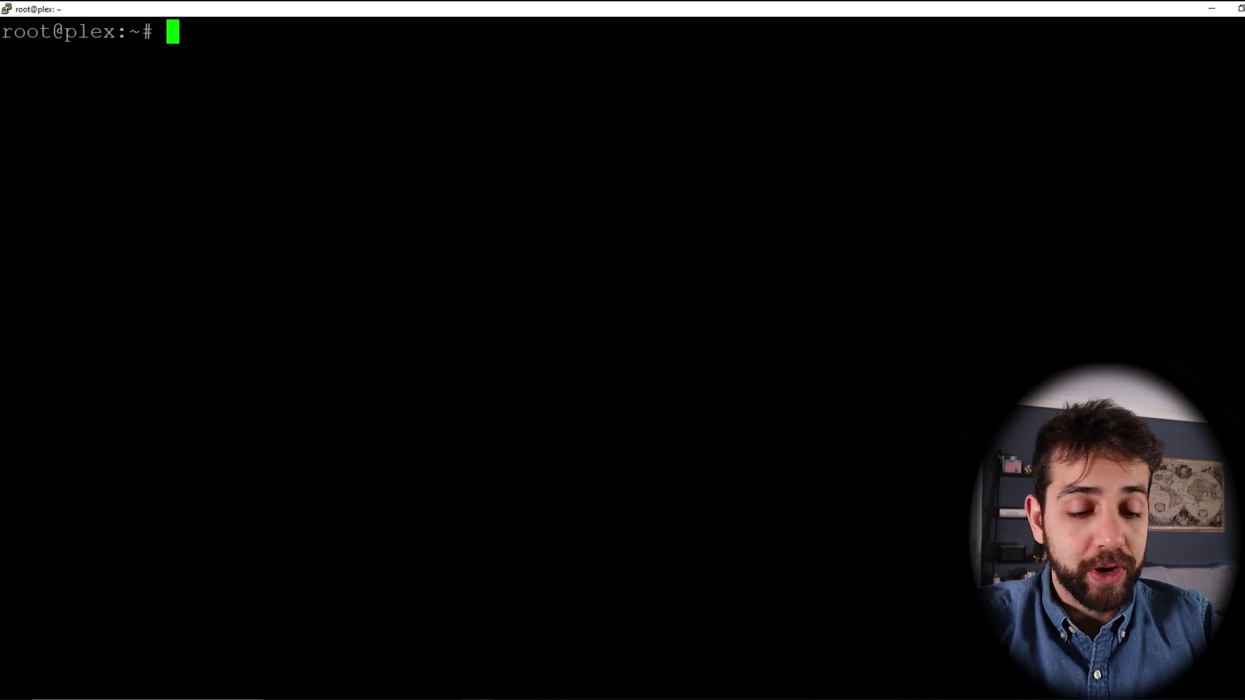
Step: Run rclone config in the terminal to check the gdrive remote, and quit the configuration
type("rclone")
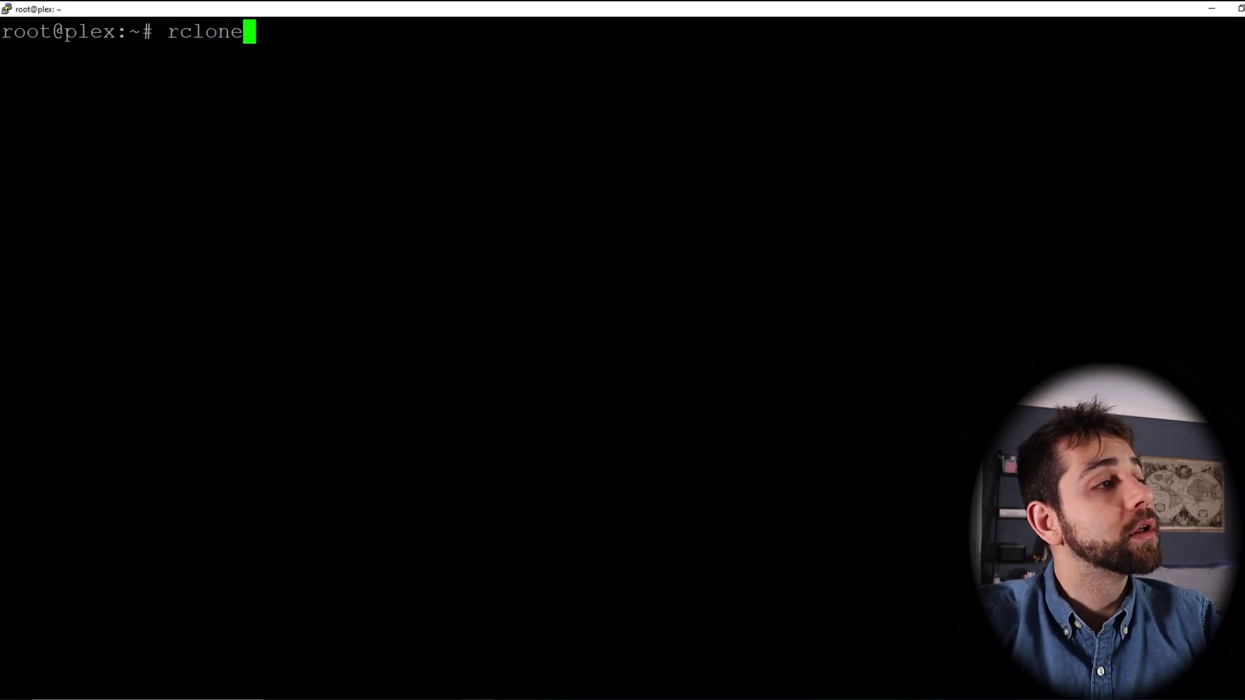
type(" config")
key("Return")
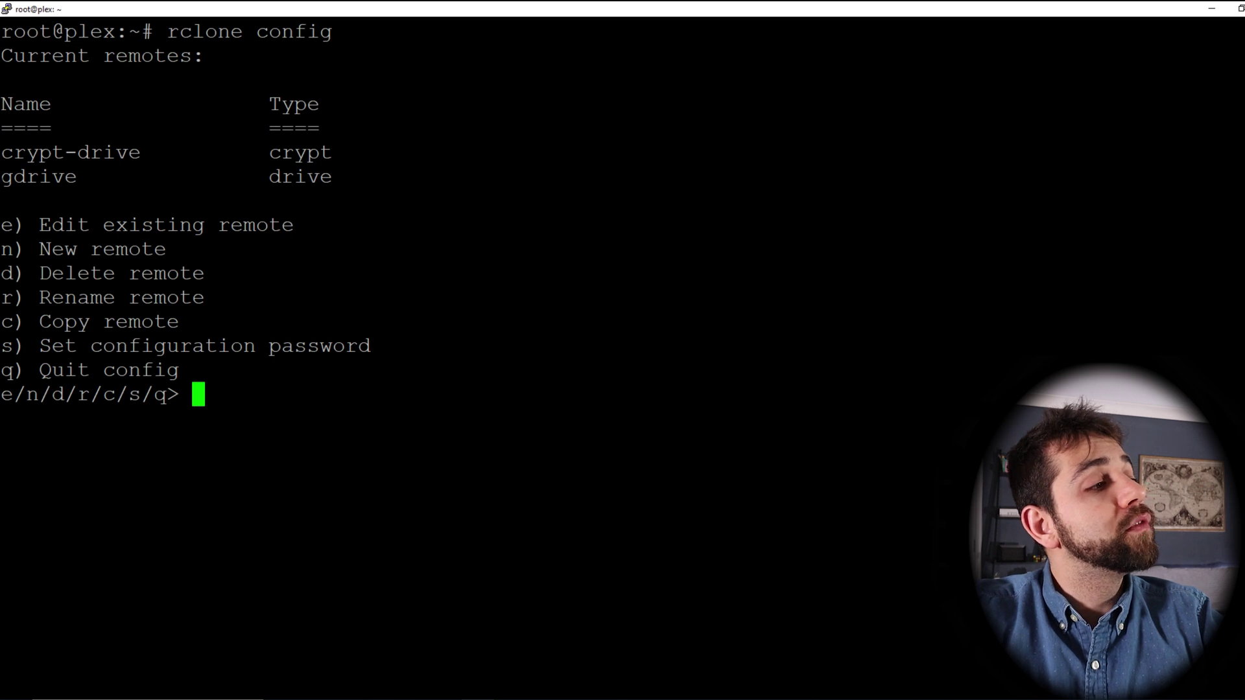
left_click_drag(2, 178, 100, 184)
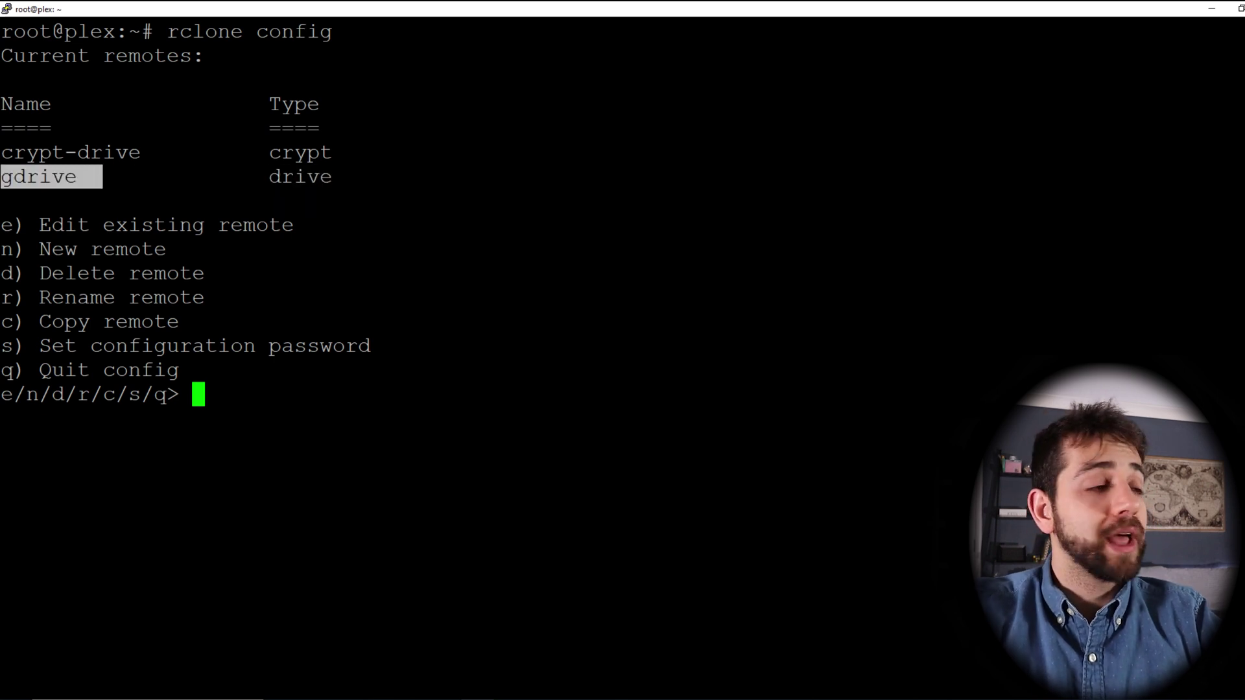
type("q")
key("Return")
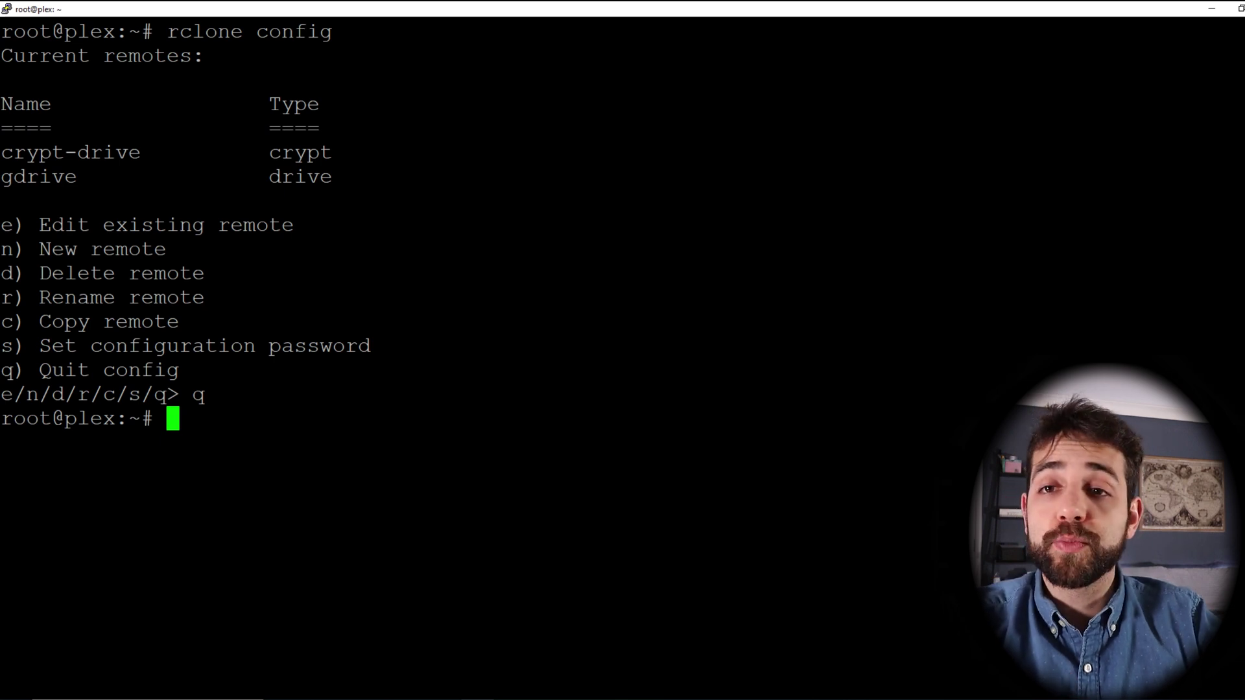
Step: Change to the /mnt directory and list its contents, pointing out gmedia-cloud and gdrive.service
type("cd /mnt")
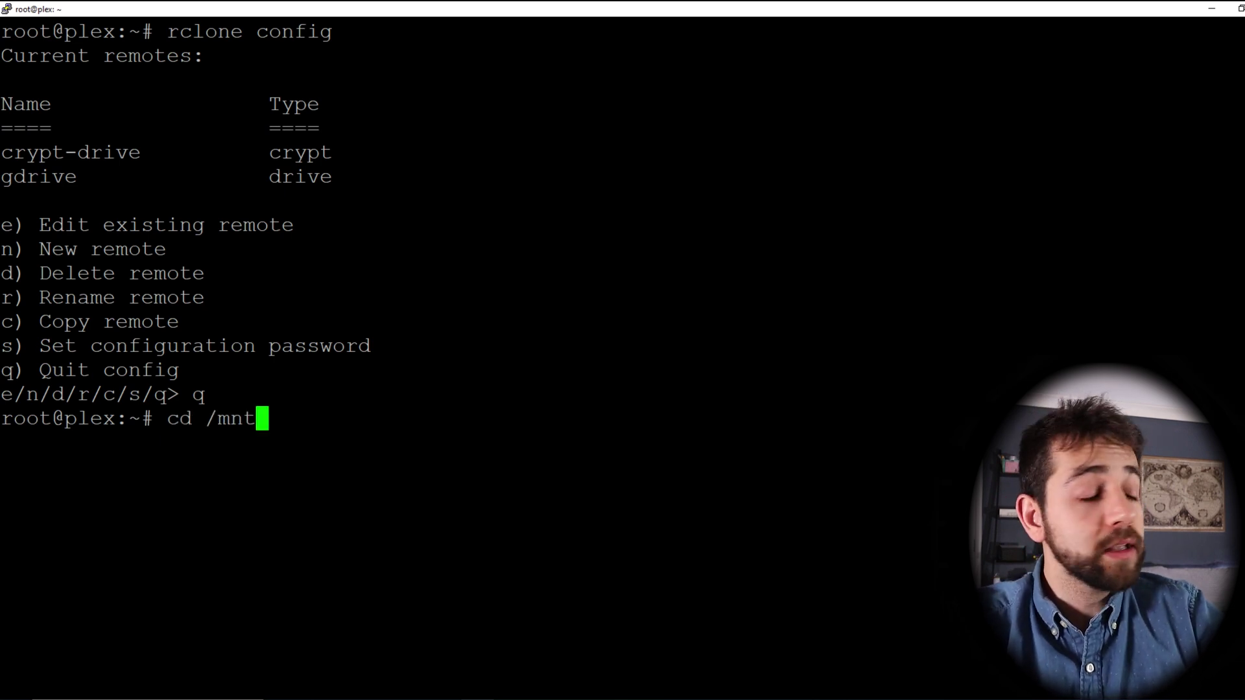
key("Return")
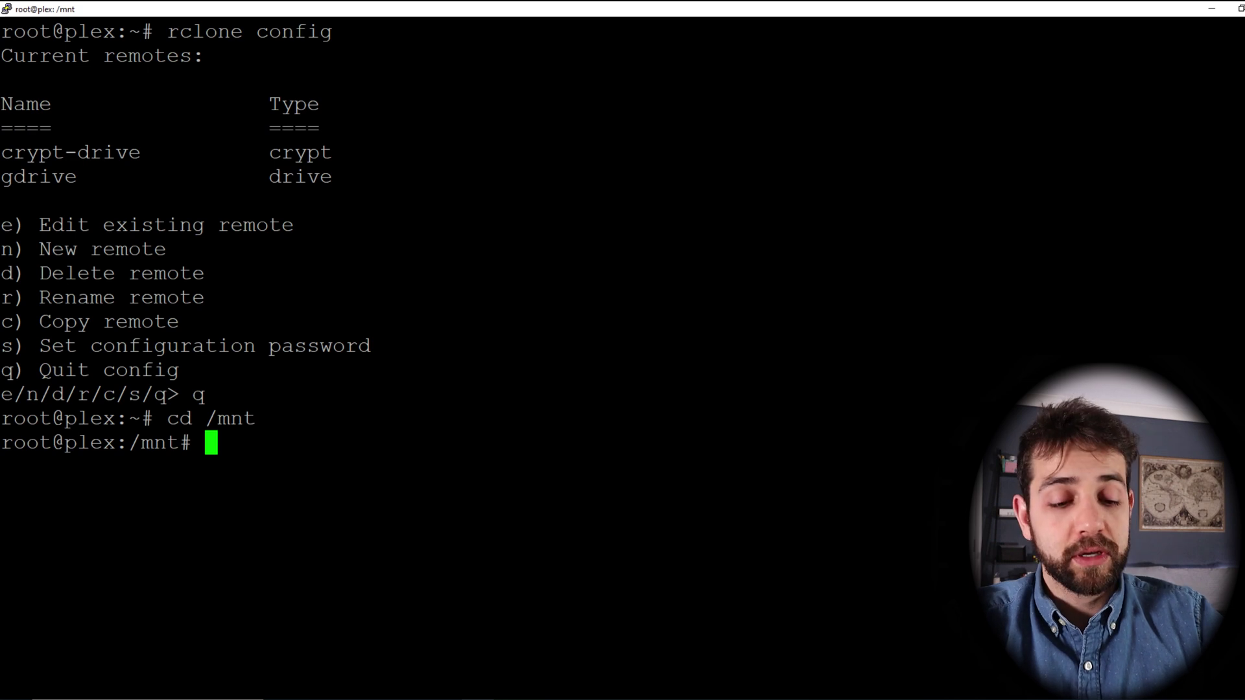
type("ls")
key("Return")
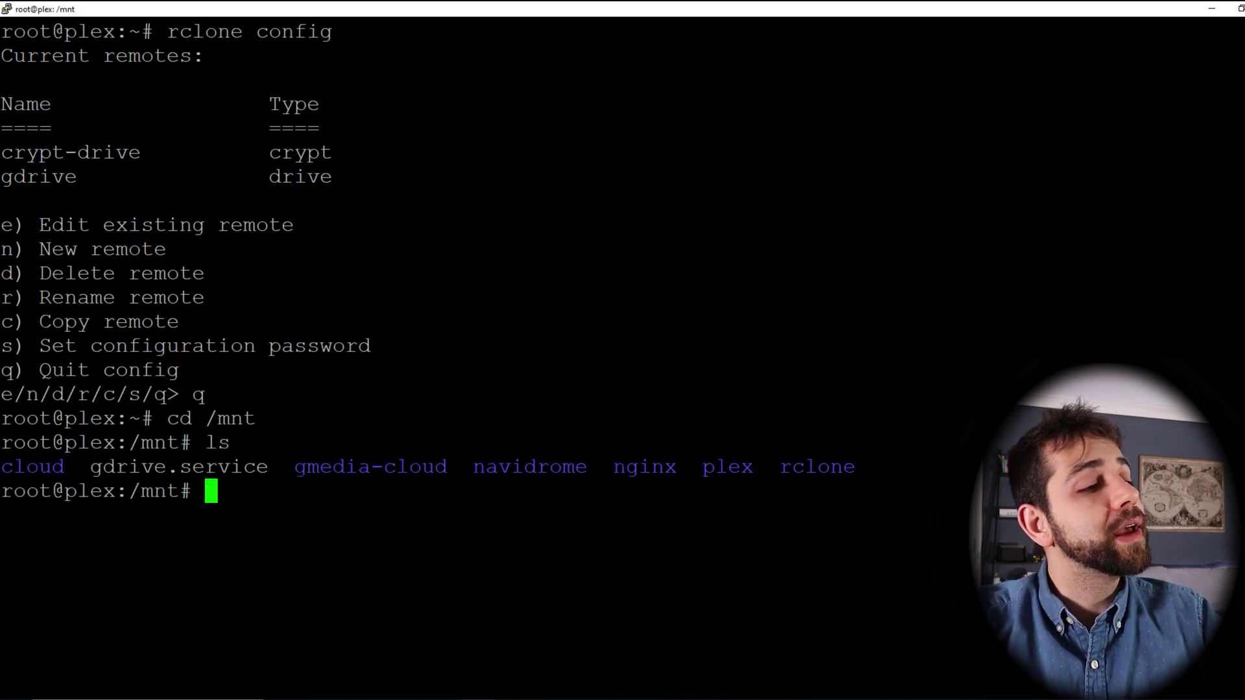
left_click_drag(295, 467, 447, 467)
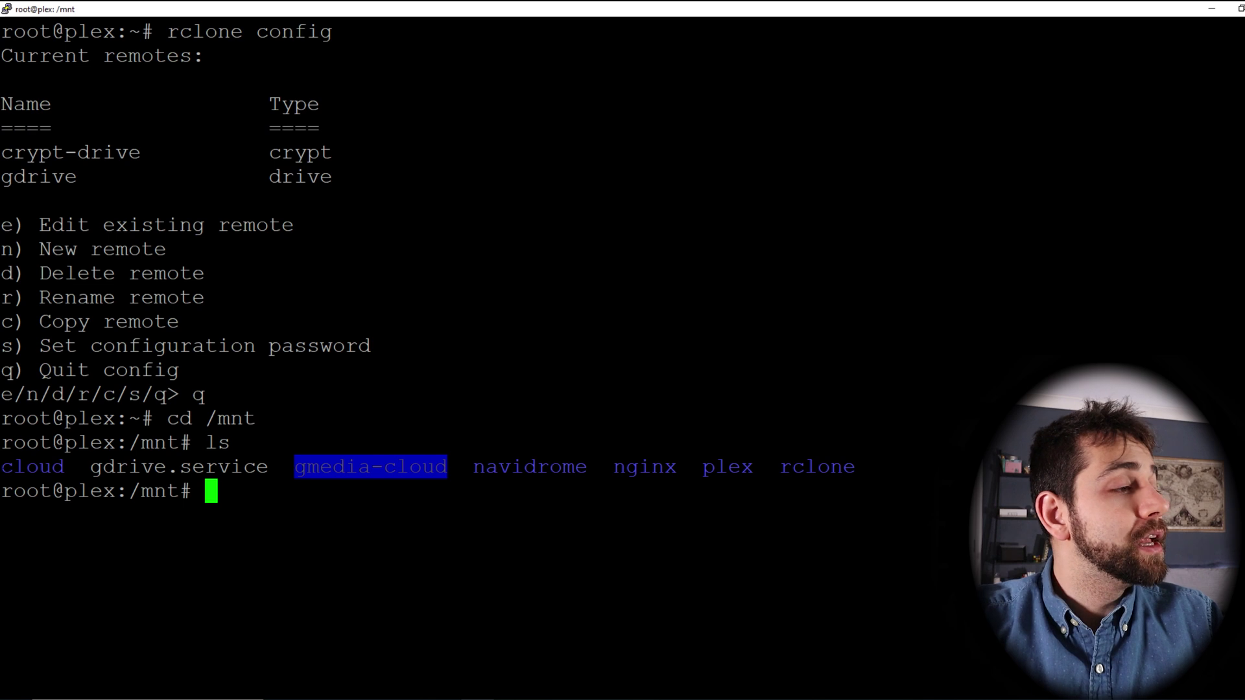
left_click_drag(1, 467, 275, 467)
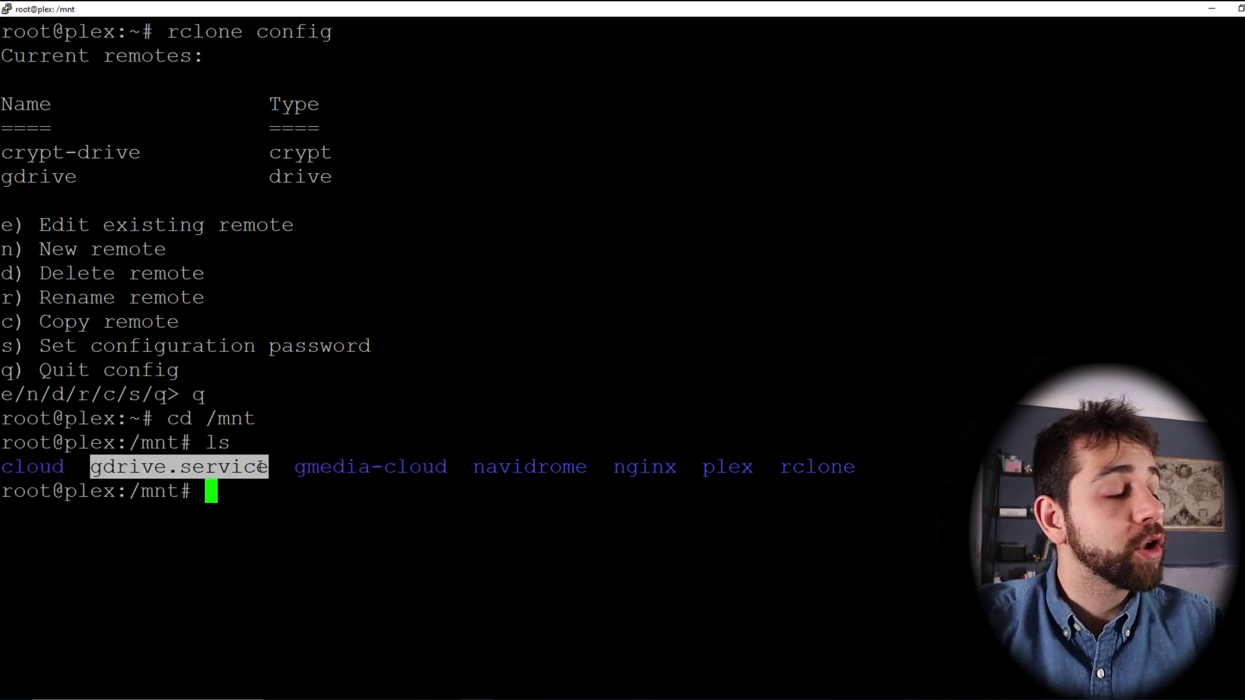
Step: Open gdrive.service in nano and examine the rclone mount command and its config file path
key("ctrl+c")
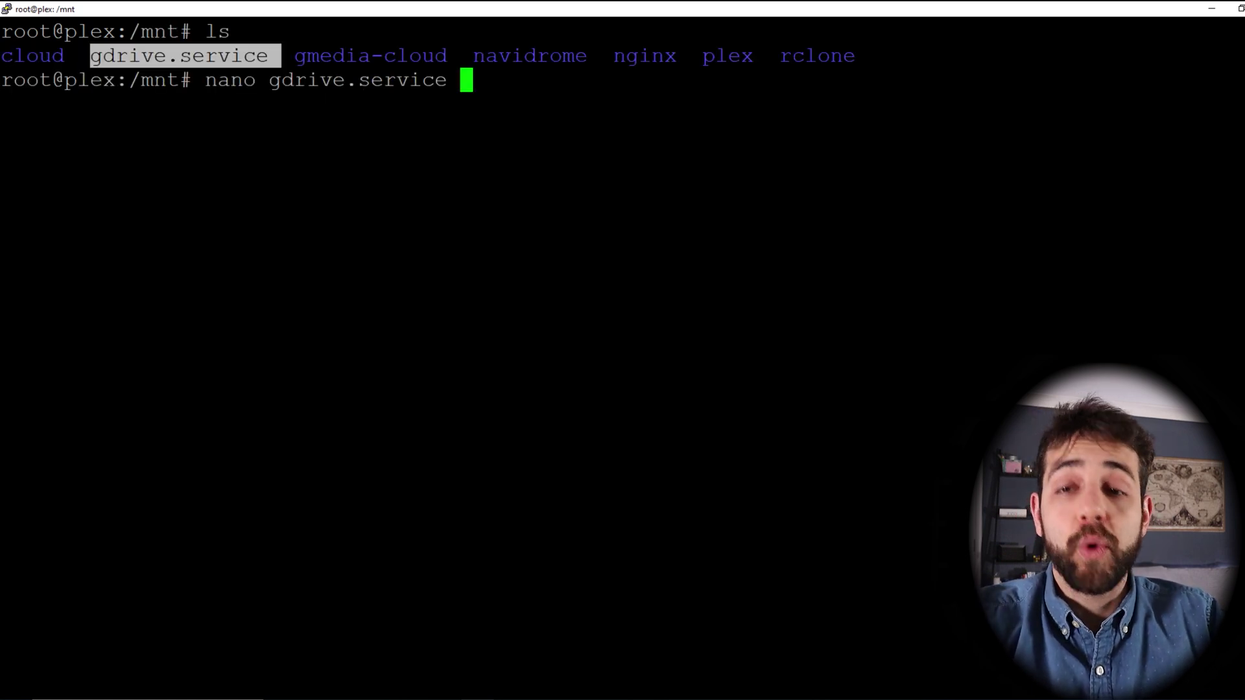
key("Return")
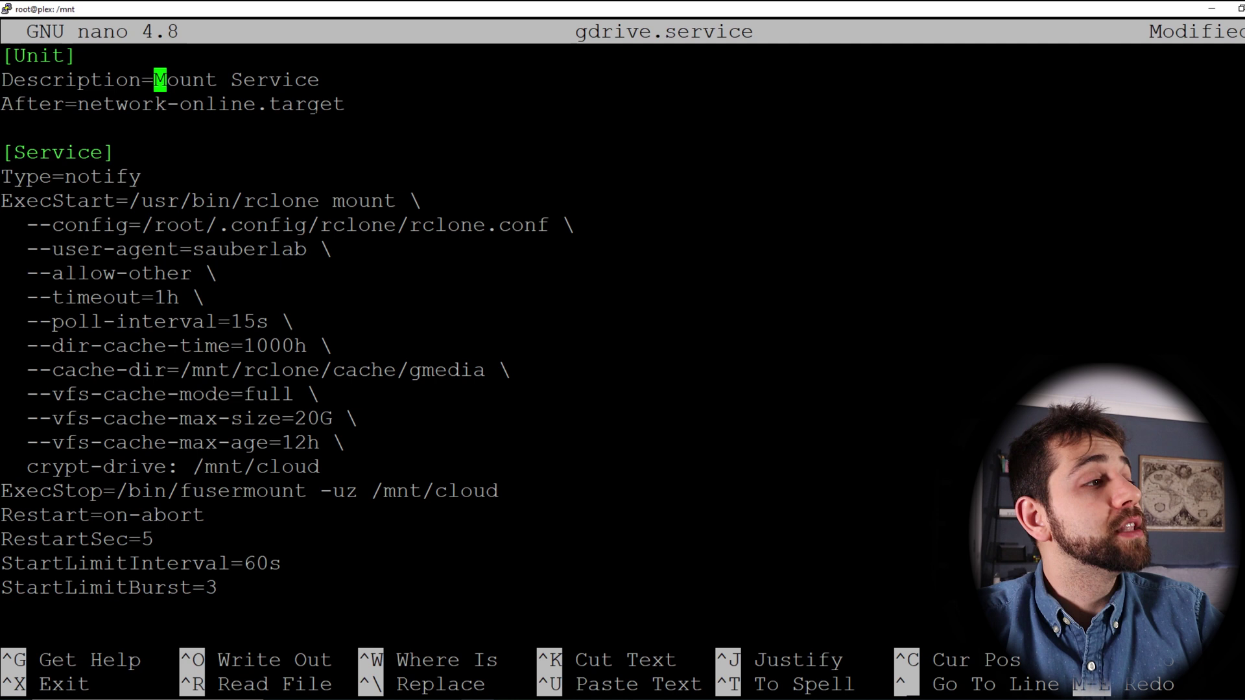
key("Down")
key("Down")
key("Down")
key("Down")
key("Down")
key("Down")
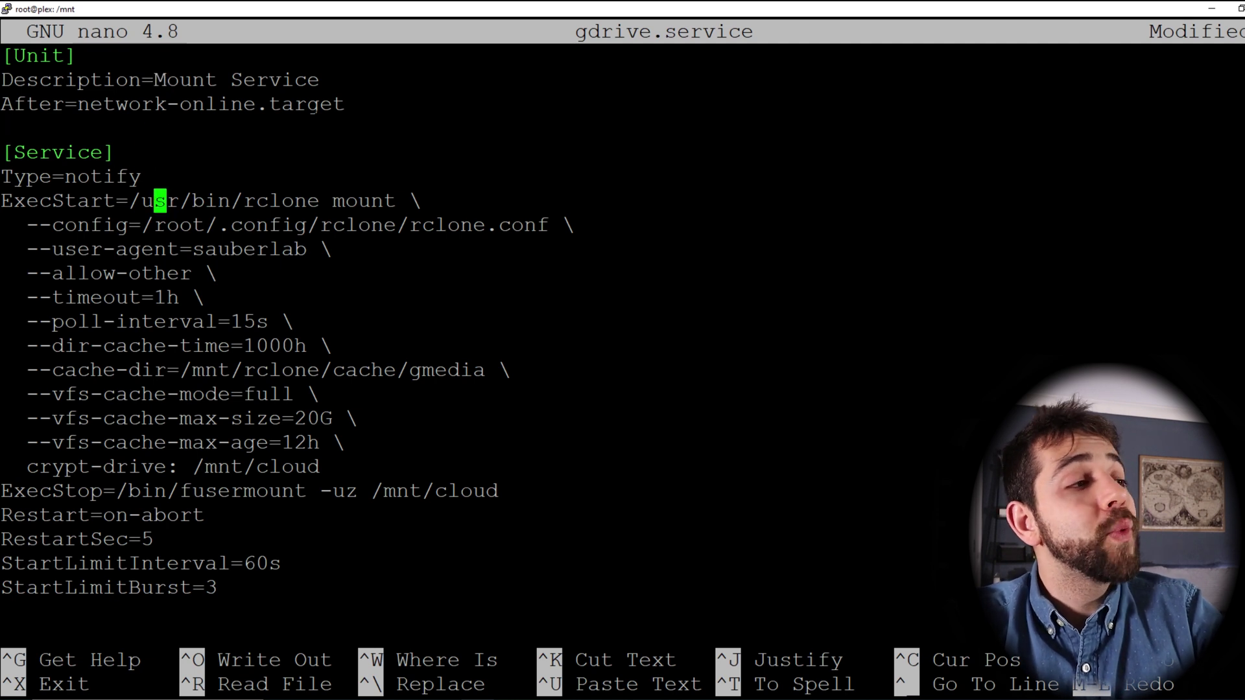
key("Left")
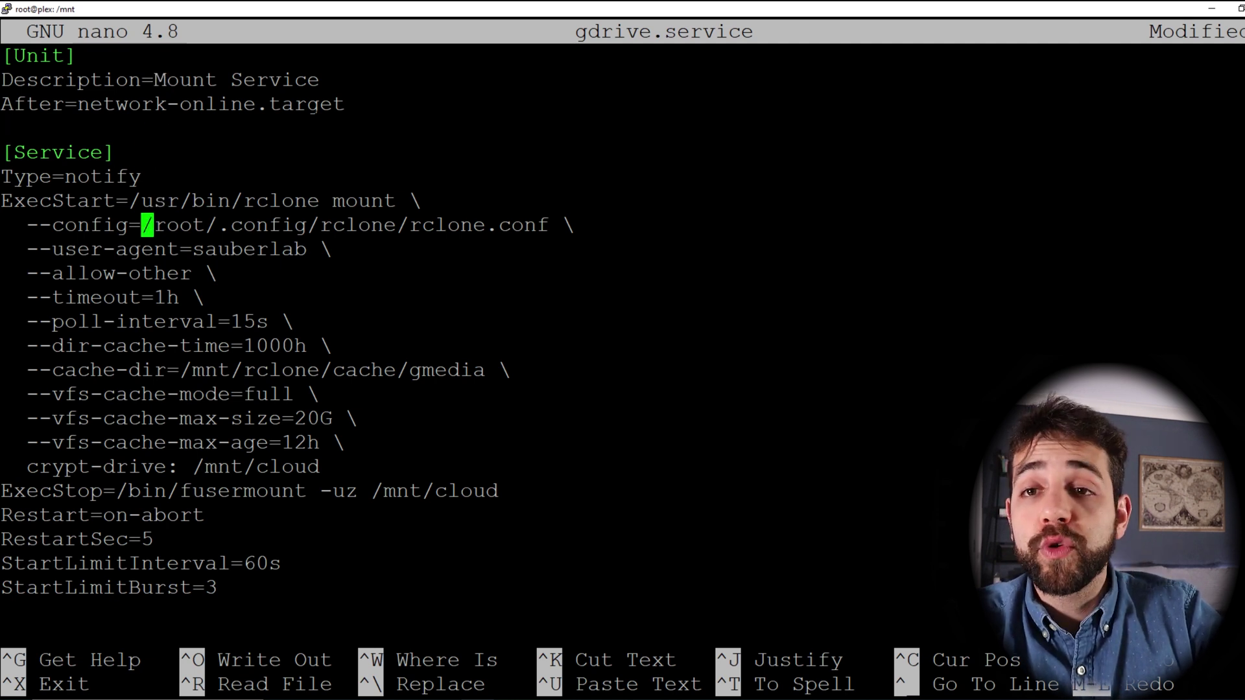
key("Right")
key("Right")
key("Right")
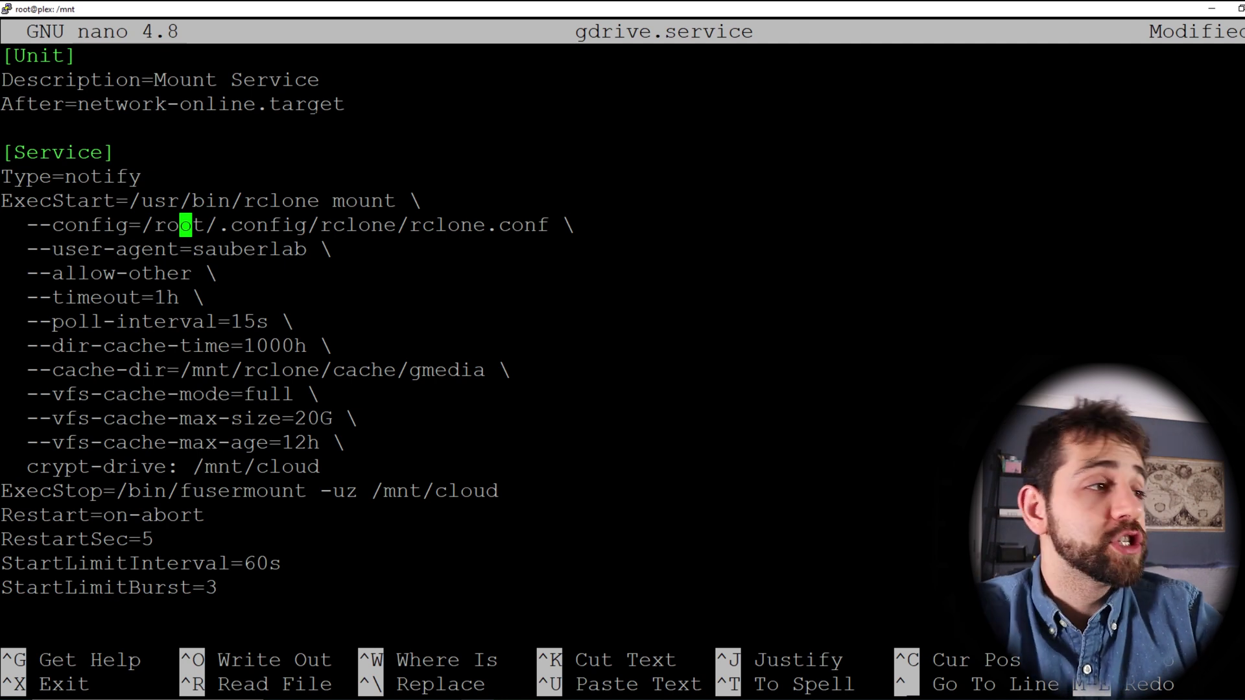
Step: Go through the mount options from user-agent and allow-other to dir-cache-time in gdrive.service
key("Down")
key("Down")
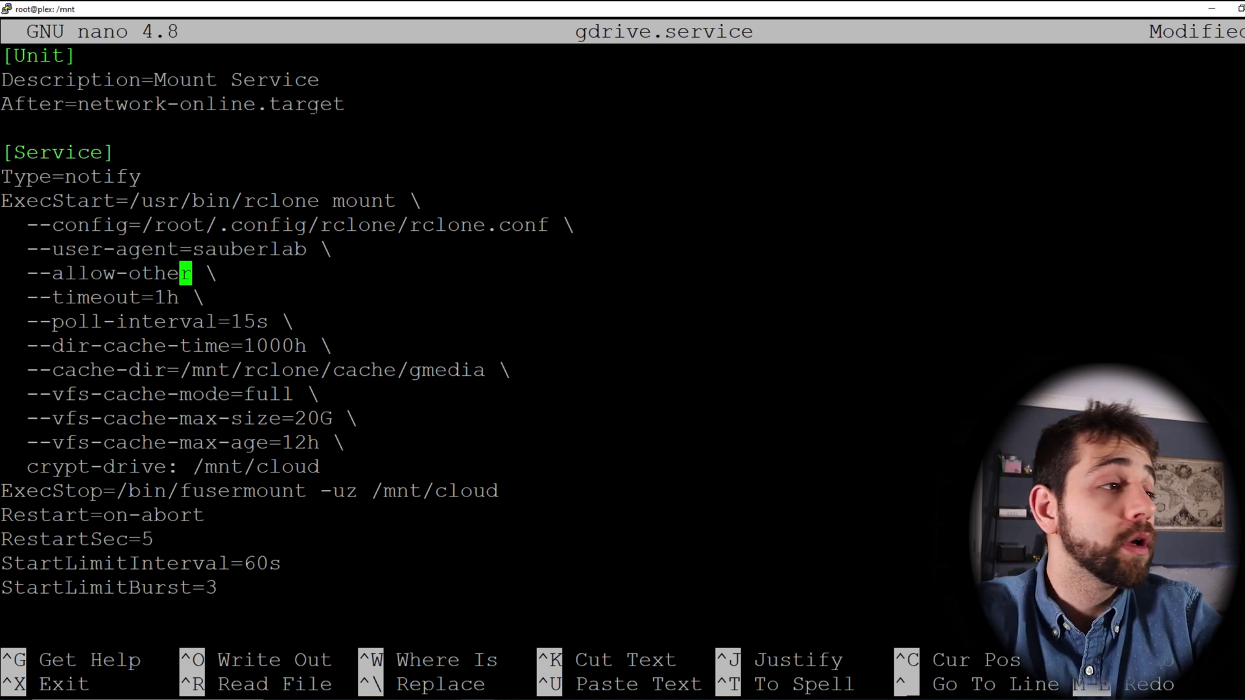
key("Down")
key("Down")
key("Down")
key("Right")
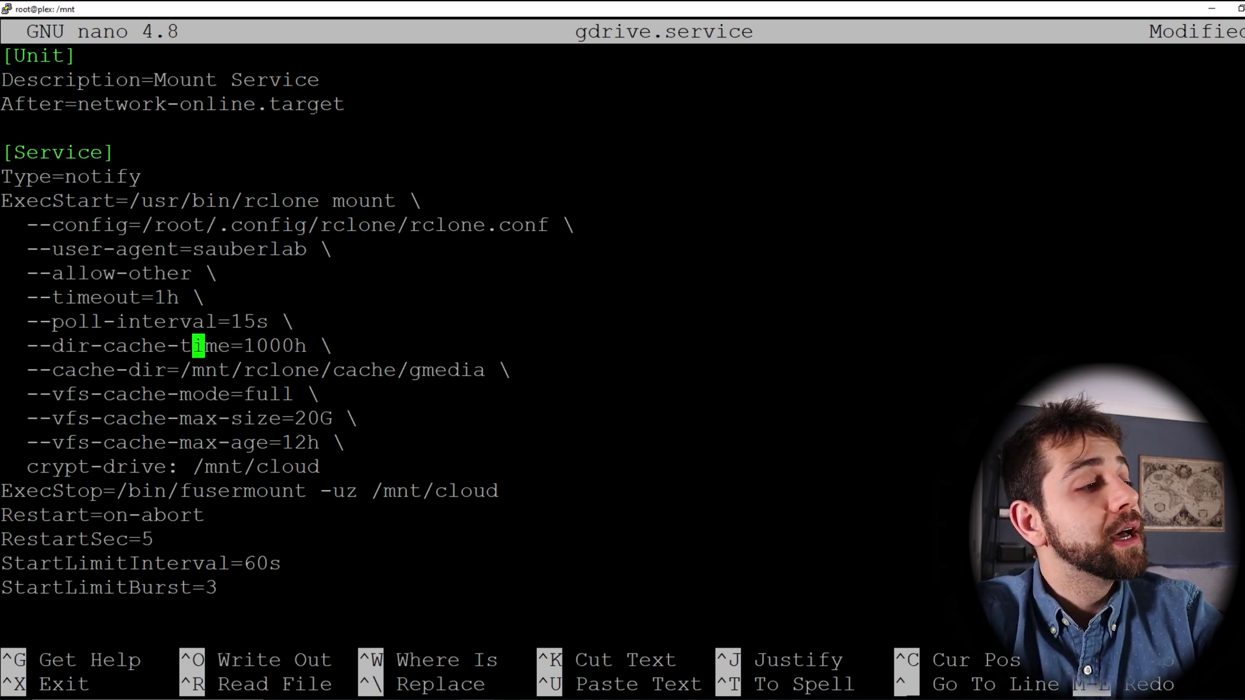
key("Down")
key("Down")
key("Up")
key("Up")
key("Right")
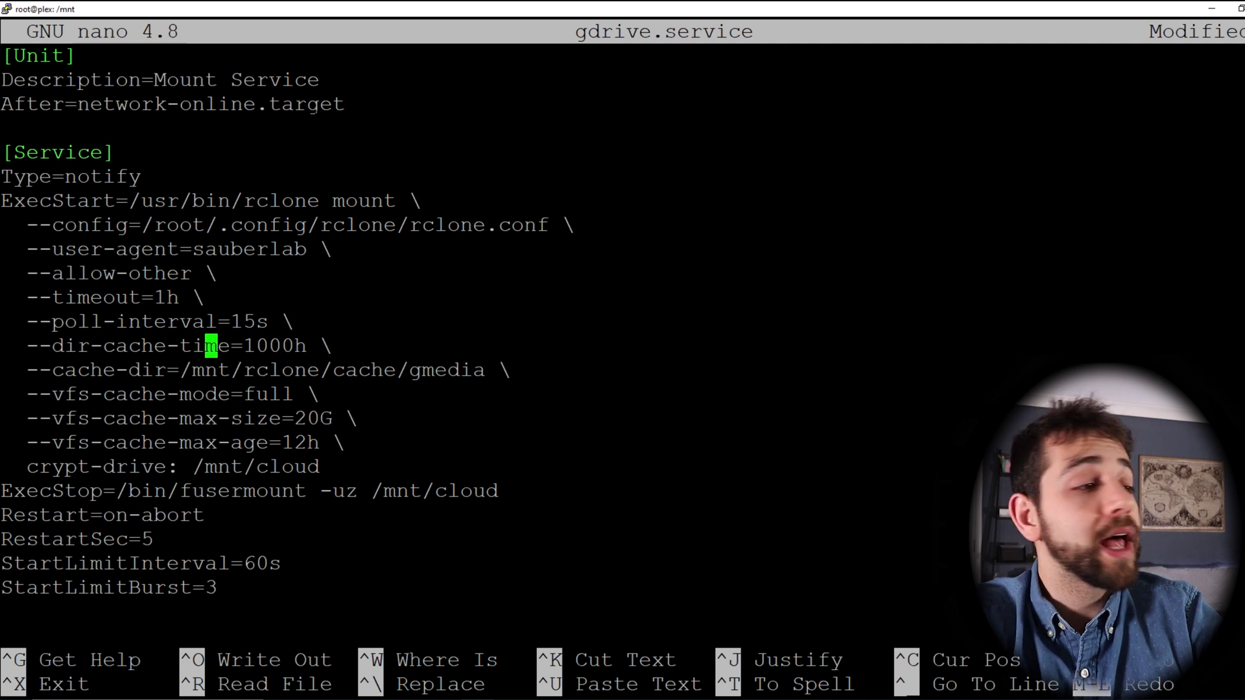
Step: Examine the cache-dir option and its /mnt/rclone/cache/gmedia path
key("Down")
key("Right")
key("Right")
key("Right")
key("Right")
key("Right")
key("Right")
key("Right")
key("Right")
key("Right")
key("Right")
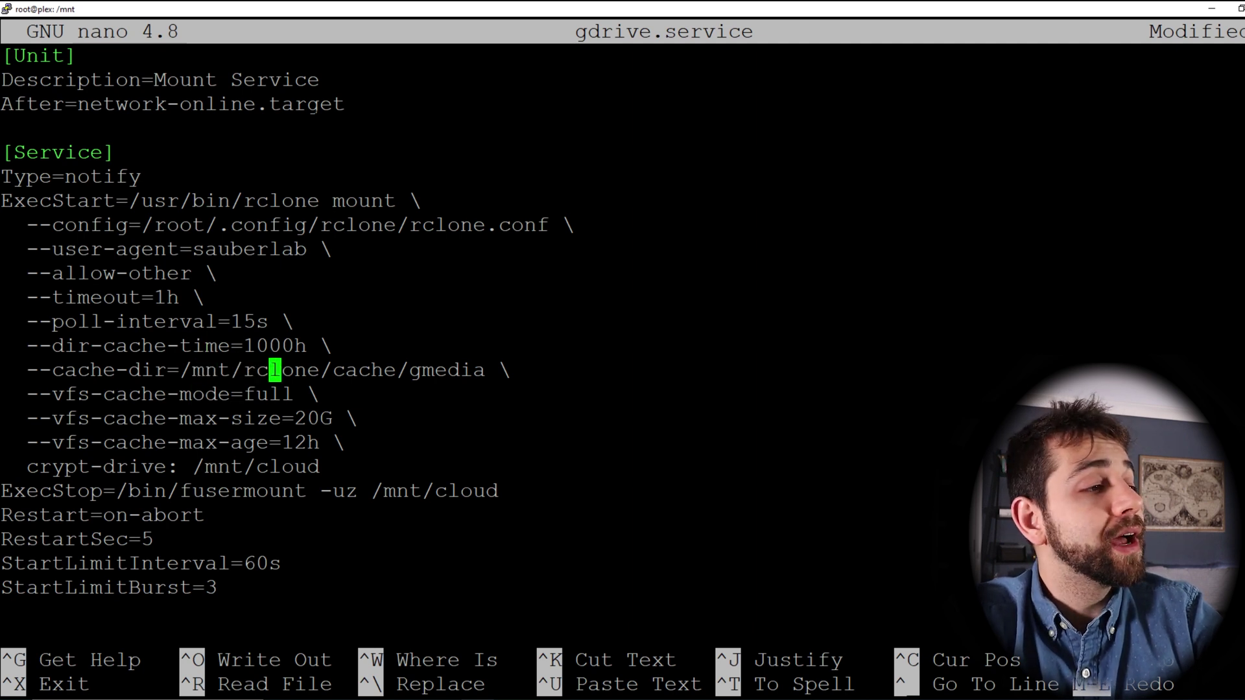
key("Right")
key("Right")
key("Right")
key("Right")
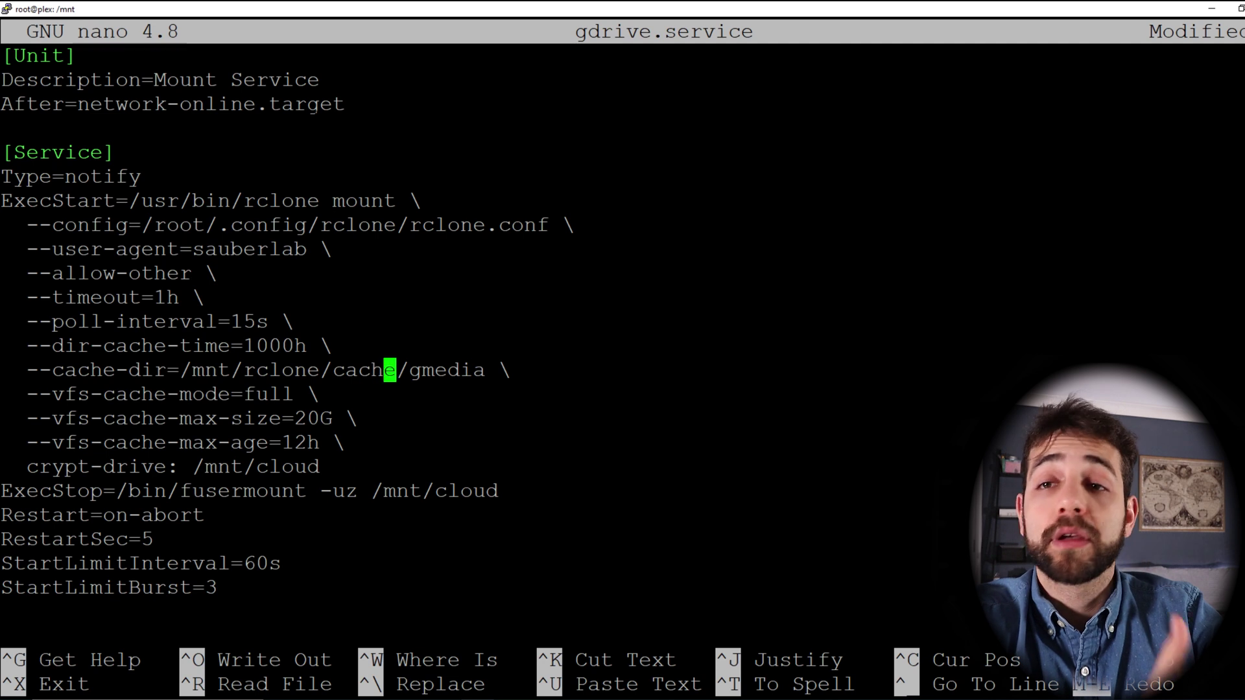
key("Left")
key("Left")
key("Left")
key("Left")
key("Left")
key("Left")
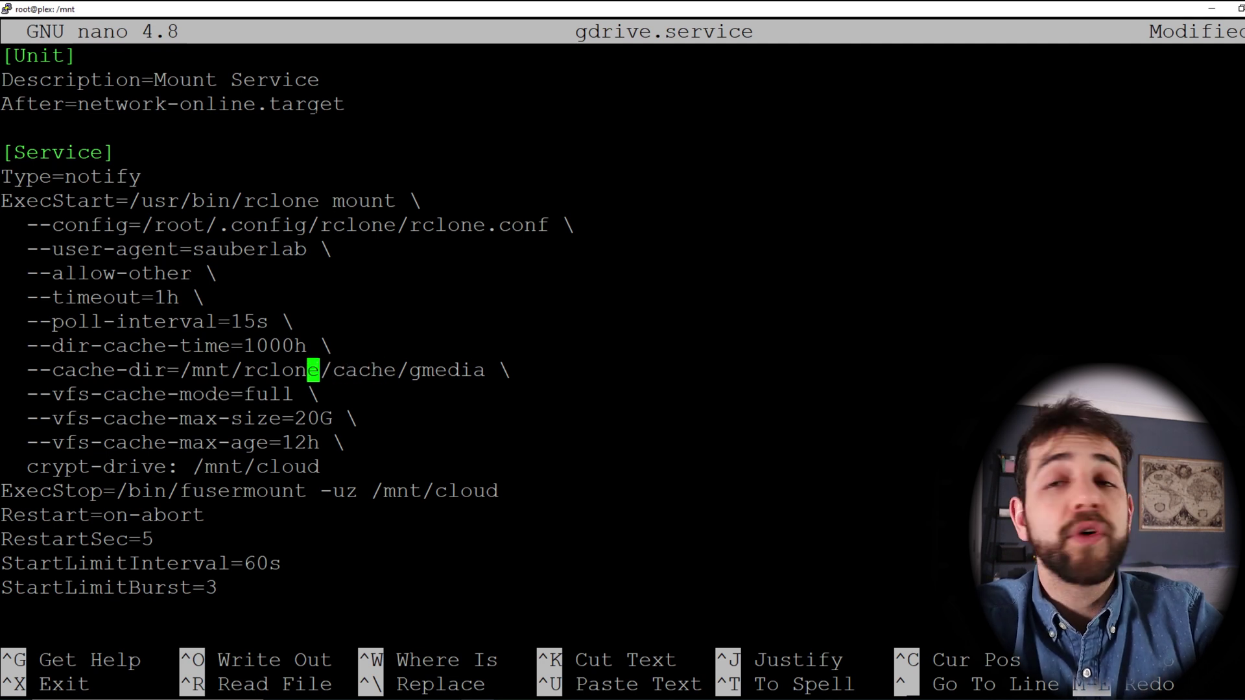
Step: Examine the VFS cache mode, maximum size and maximum age options in gdrive.service
key("Down")
key("Left")
key("Left")
key("Left")
key("Left")
key("Left")
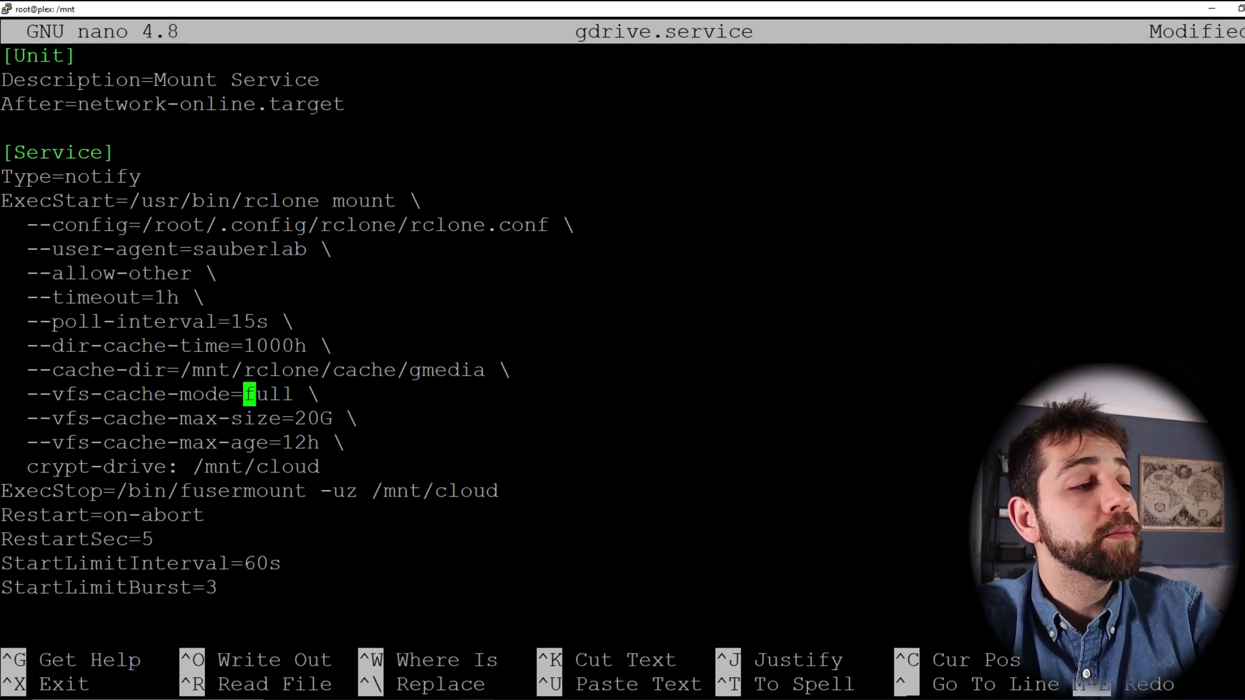
key("Down")
key("Right")
key("Right")
key("Right")
key("Right")
key("Right")
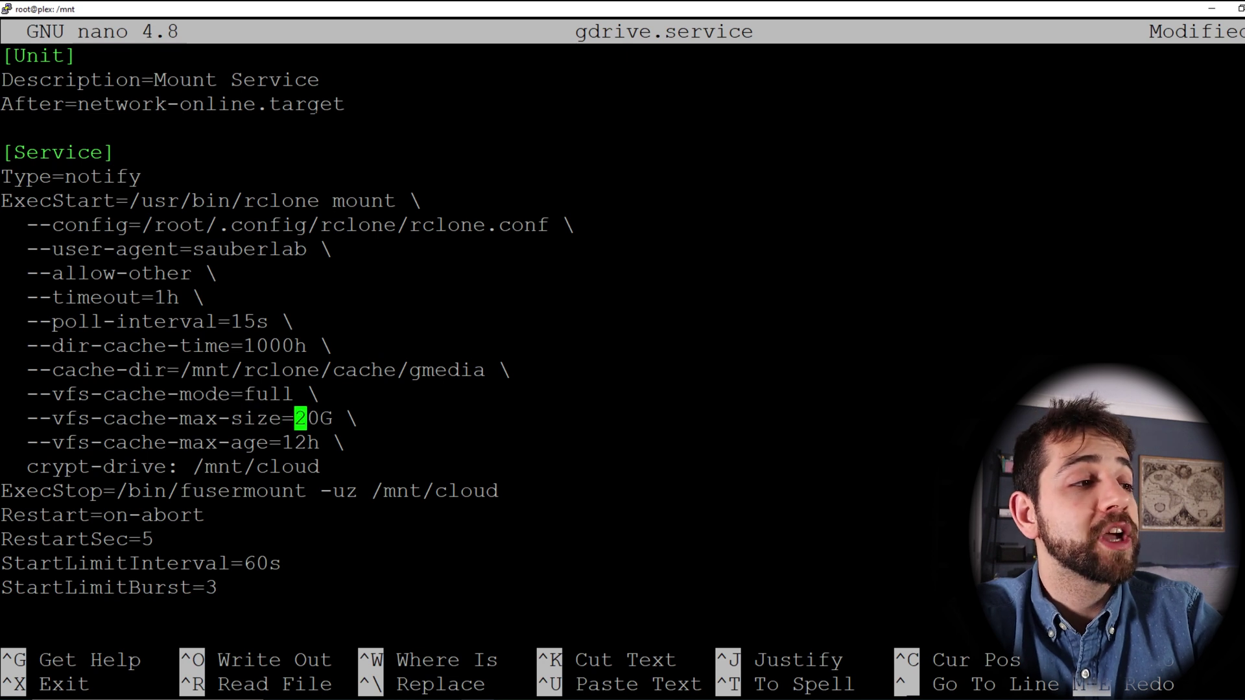
key("Down")
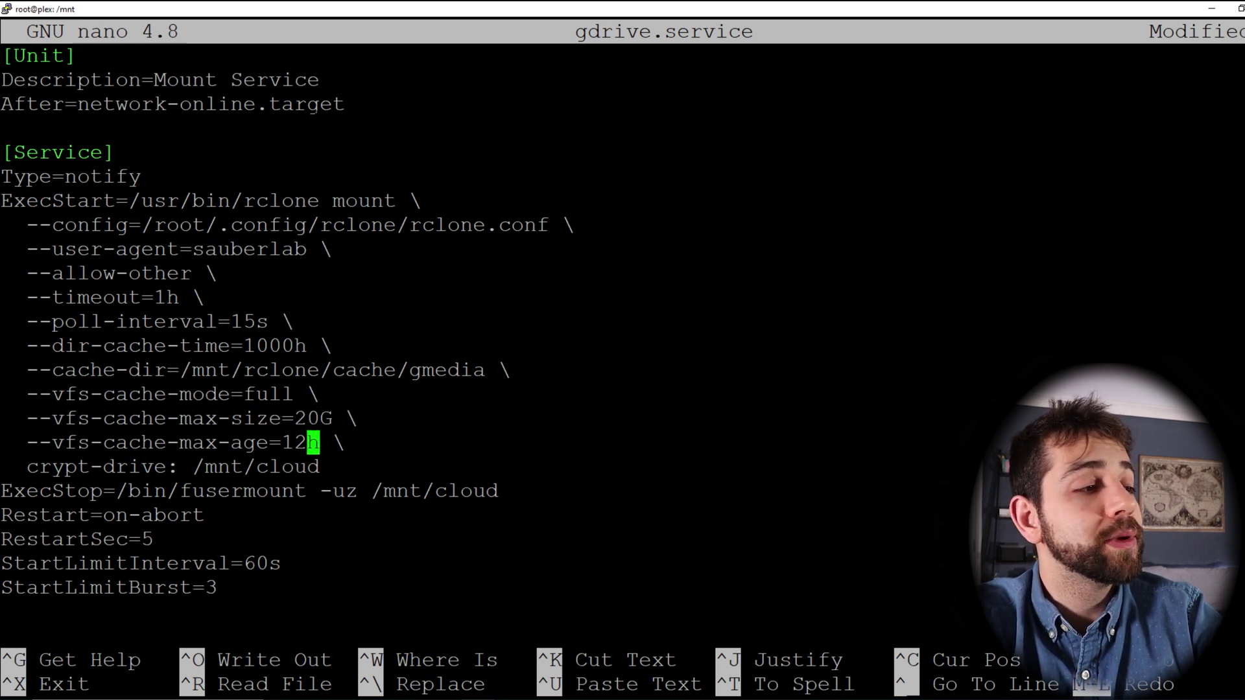
Step: Examine the line that mounts the crypt-drive remote at /mnt/cloud
key("Down")
key("Left")
key("Left")
key("Left")
key("Left")
key("Left")
key("Left")
key("Left")
key("Left")
key("Left")
key("Left")
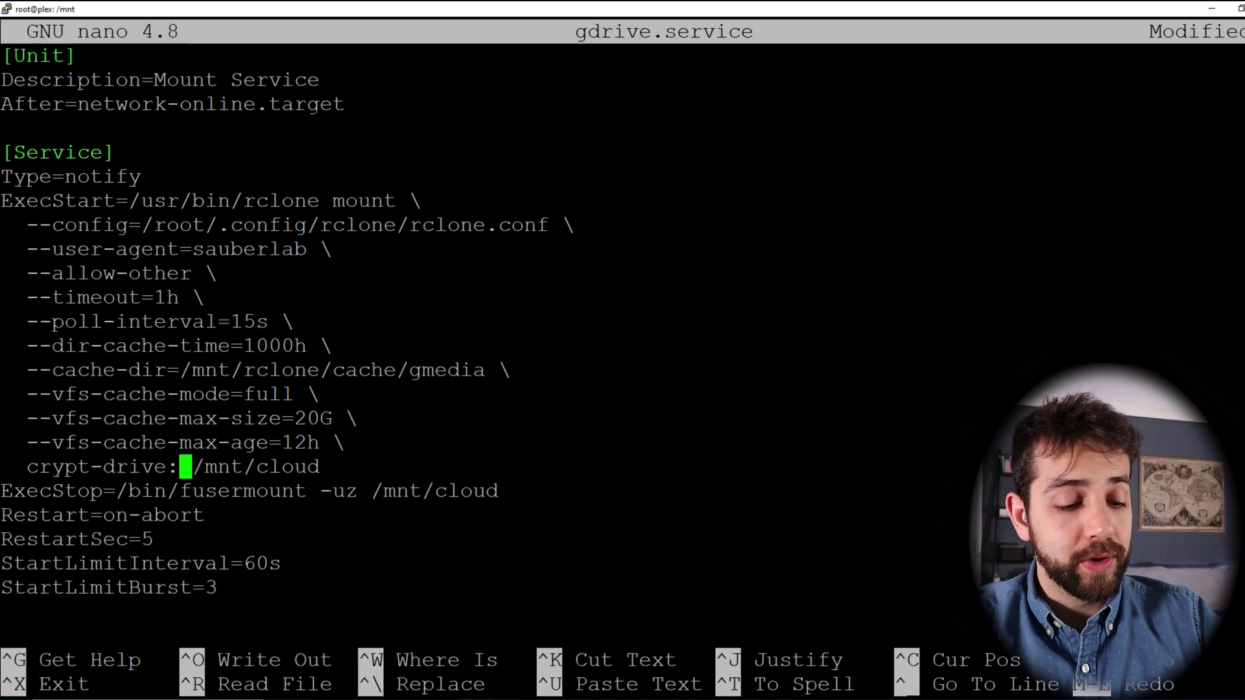
Step: Save gdrive.service under its existing name and exit nano
key("ctrl+x")
key("y")
key("Return")
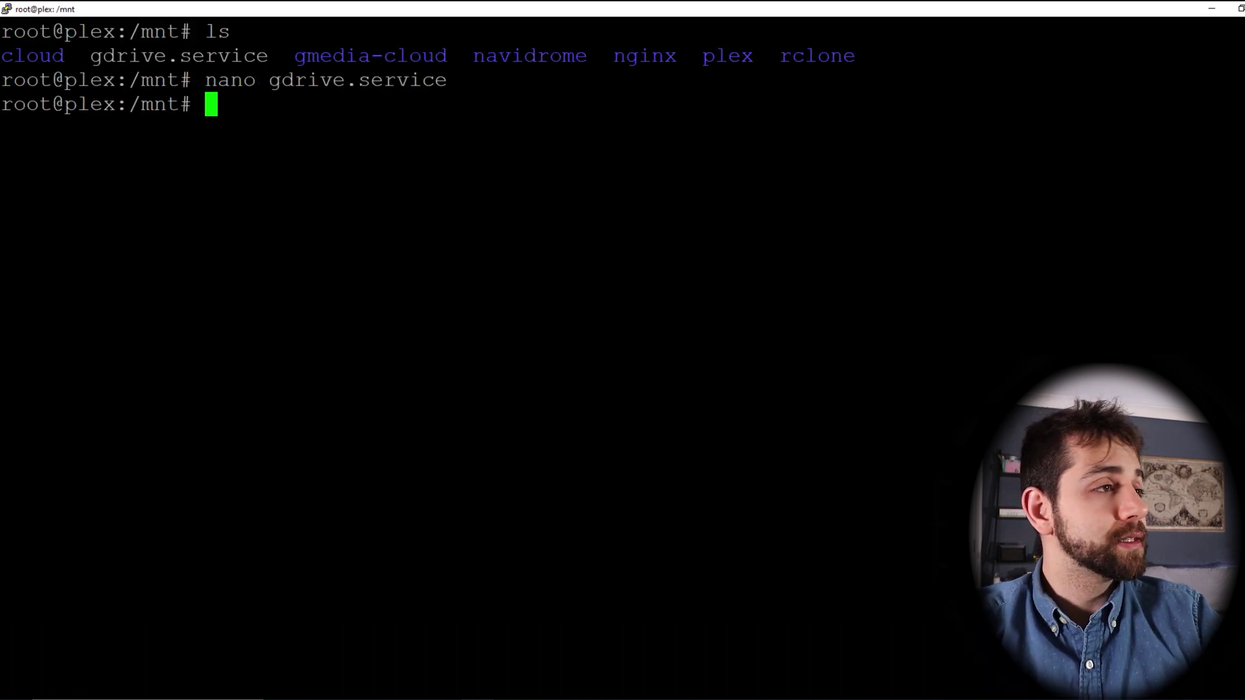
Step: Change to the mounted cloud directory and list its folders
type("cd cloud")
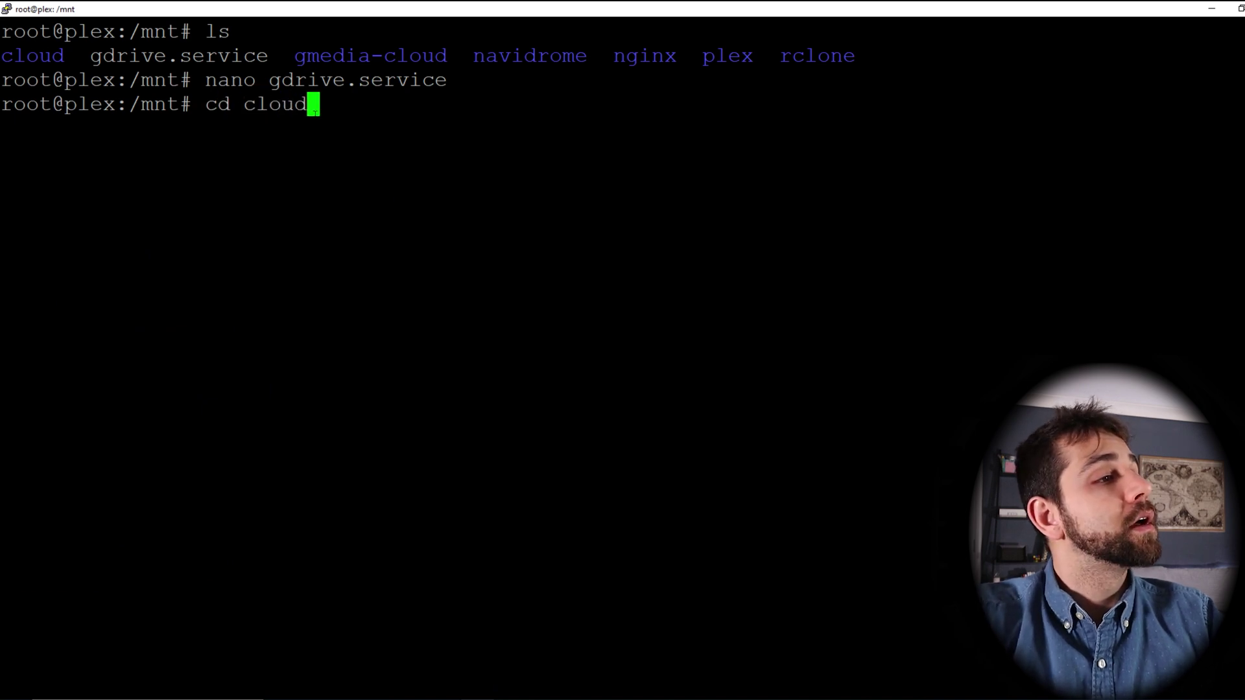
key("Return")
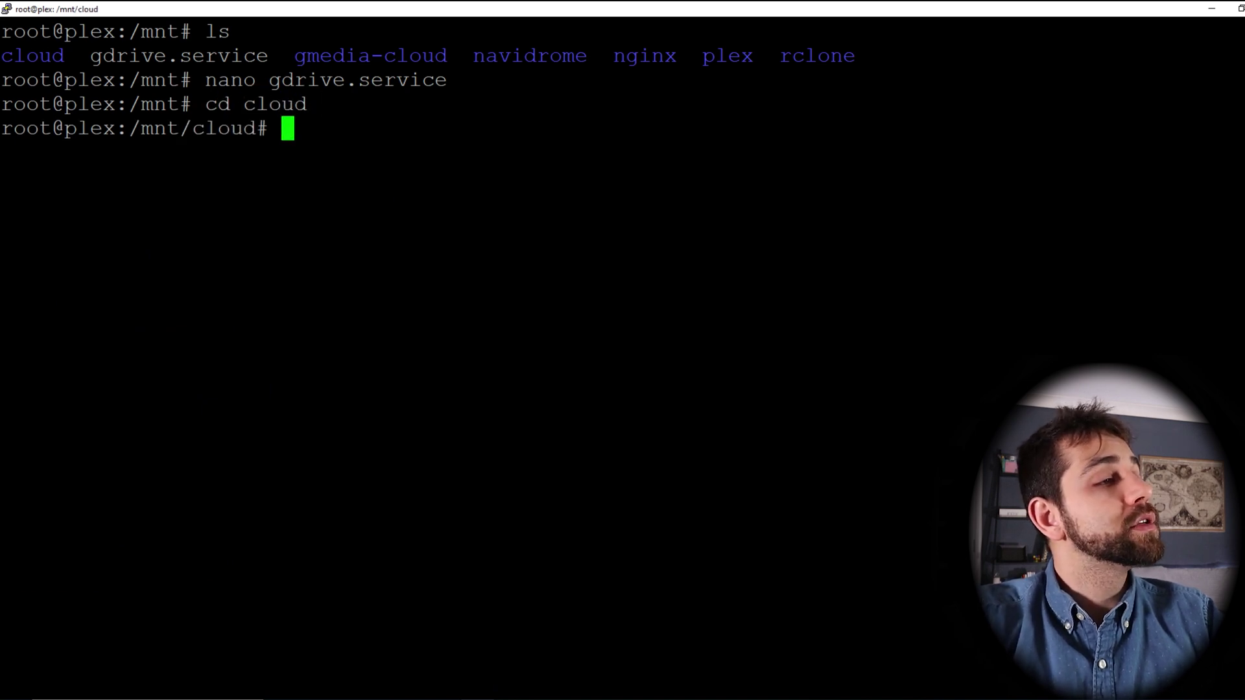
type("ls")
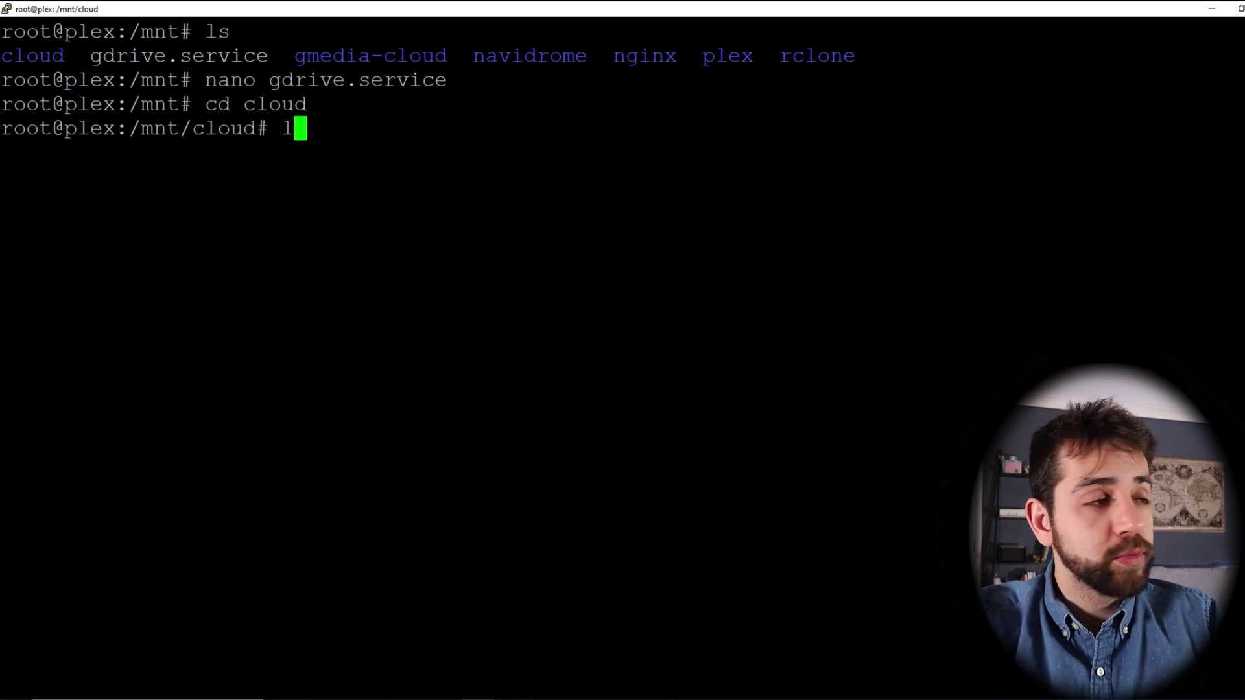
key("Return")
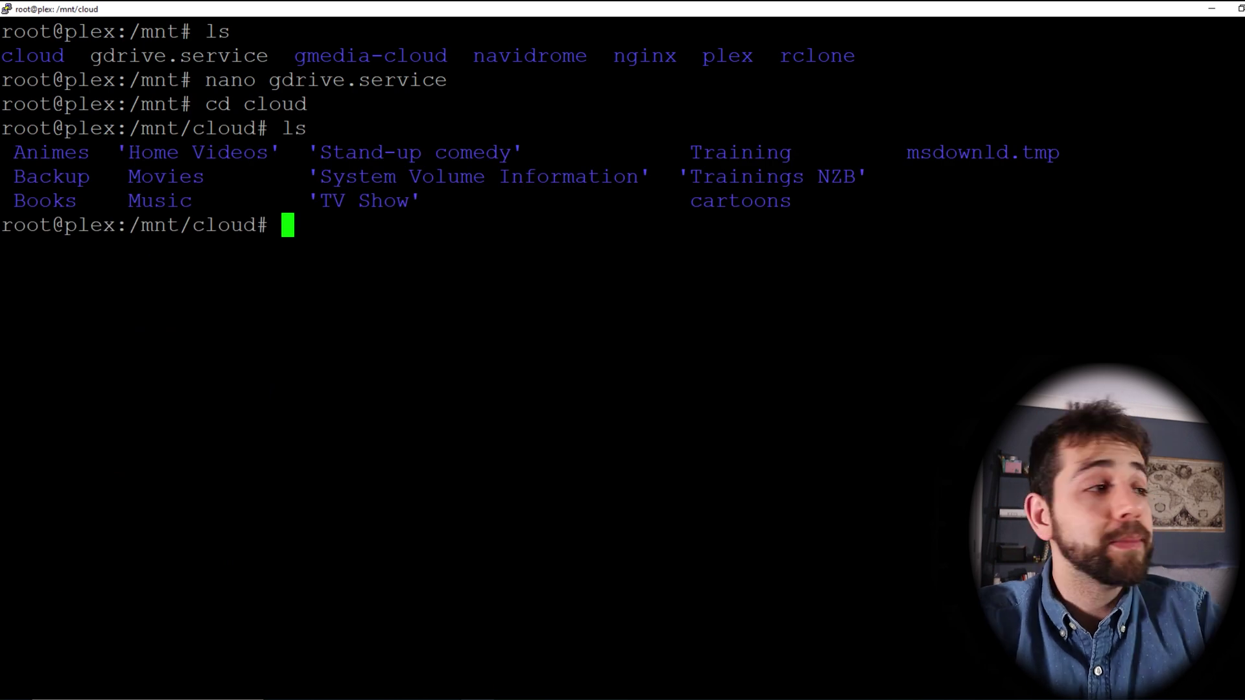
Step: Change to the Music folder inside /mnt/cloud, using the capitalised folder name
type("cd music")
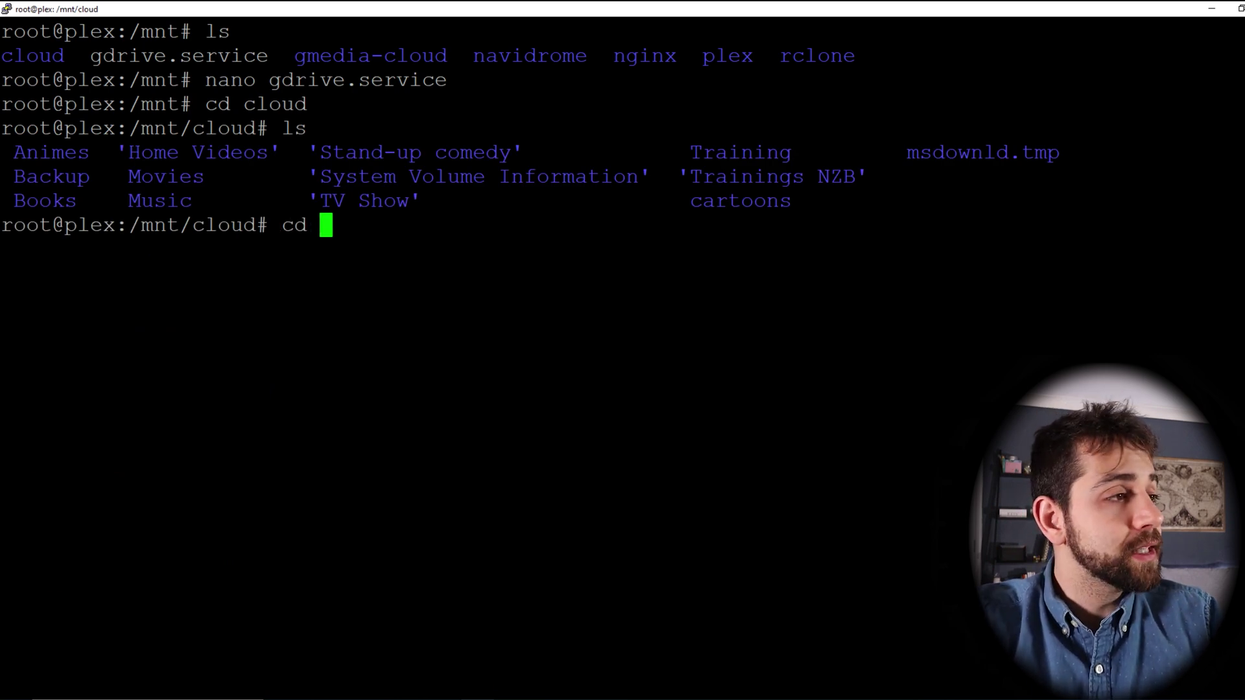
key("BackSpace")
key("BackSpace")
key("BackSpace")
key("BackSpace")
key("BackSpace")
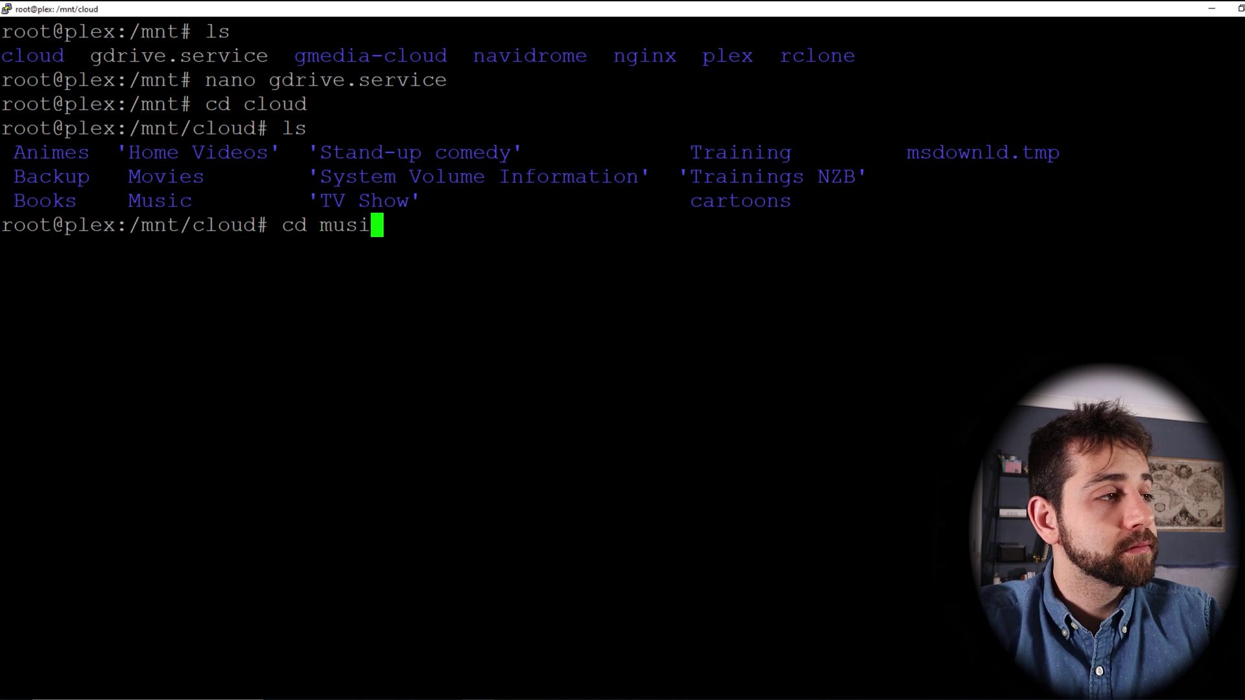
type("Music")
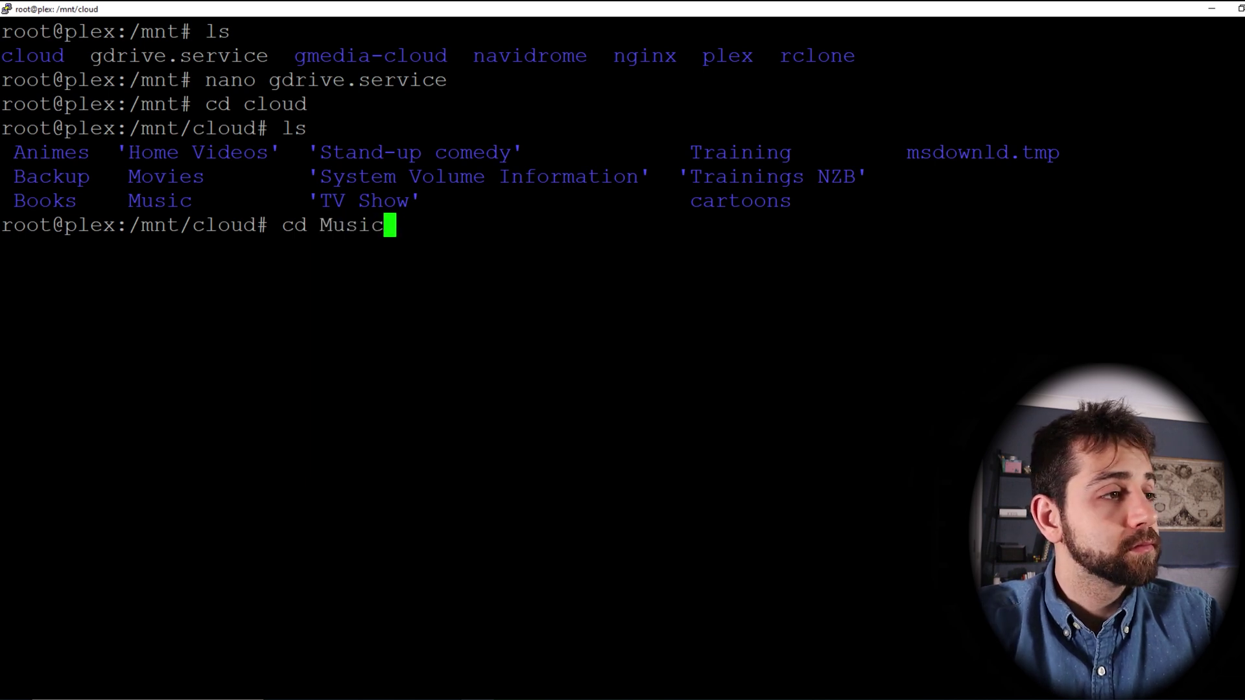
key("Return")
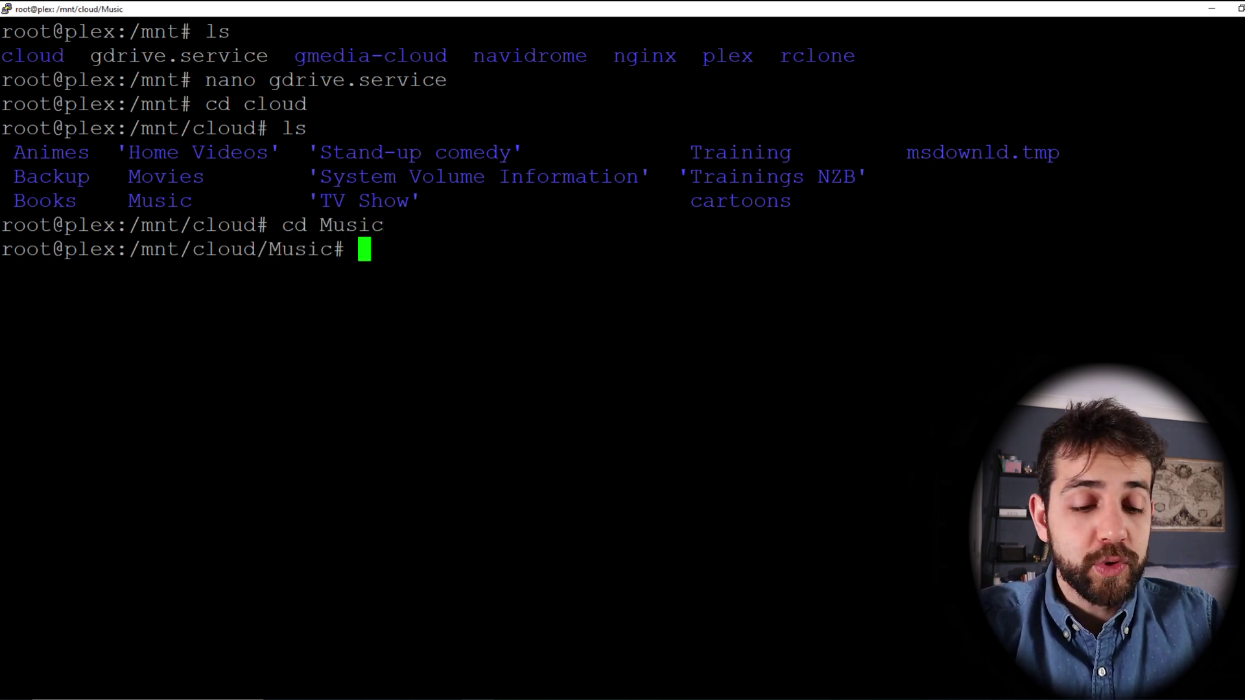
Step: List the contents of the Music folder and change to its '_Collection ALBUMS' subfolder
type("ls")
key("Return")
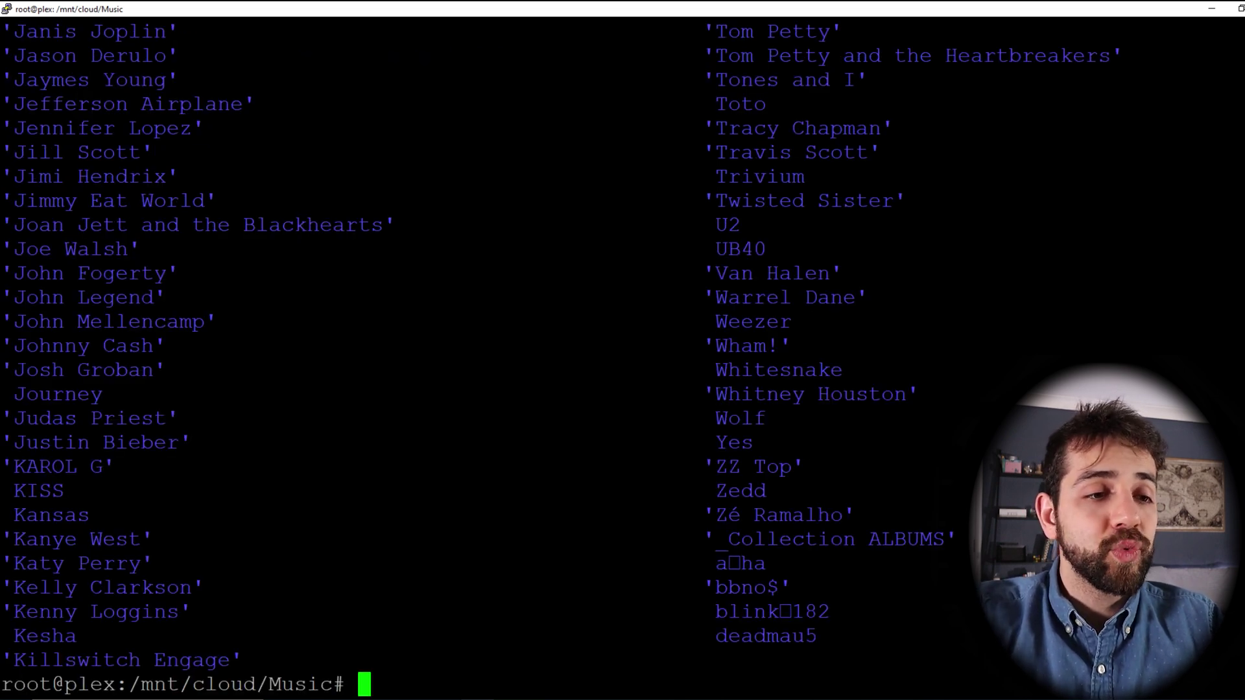
left_click_drag(957, 539, 704, 539)
key("ctrl+c")
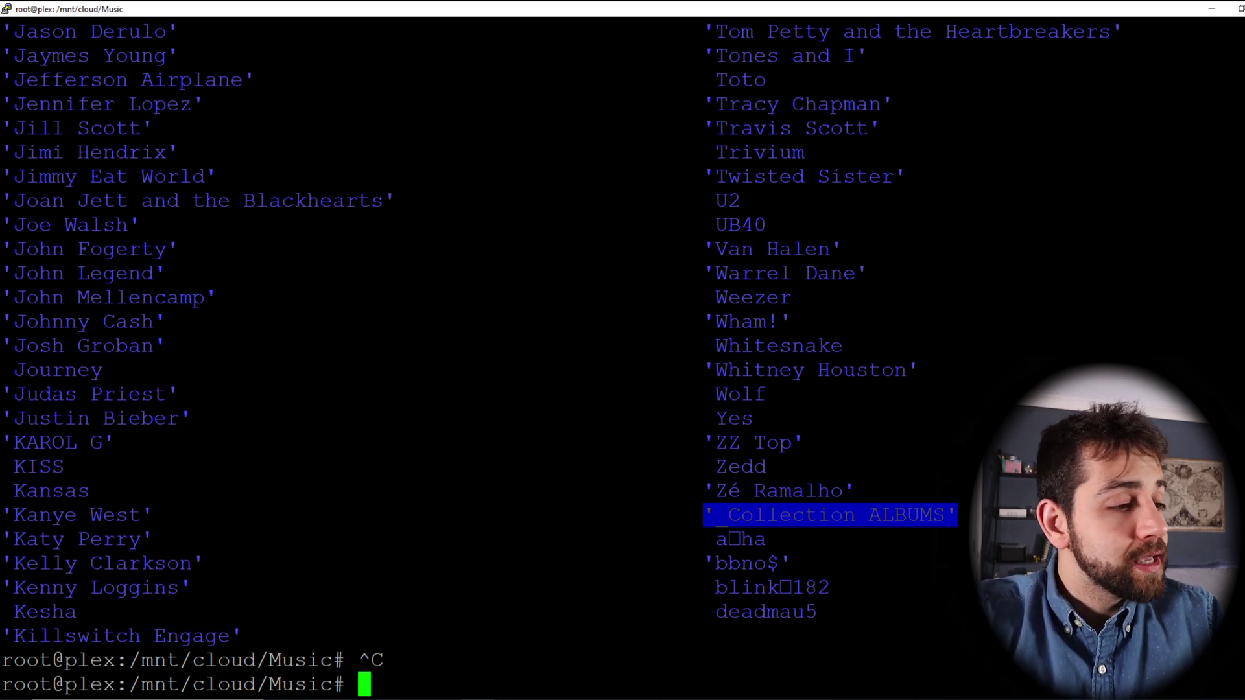
type("cd")
key("shift+Insert")
key("Return")
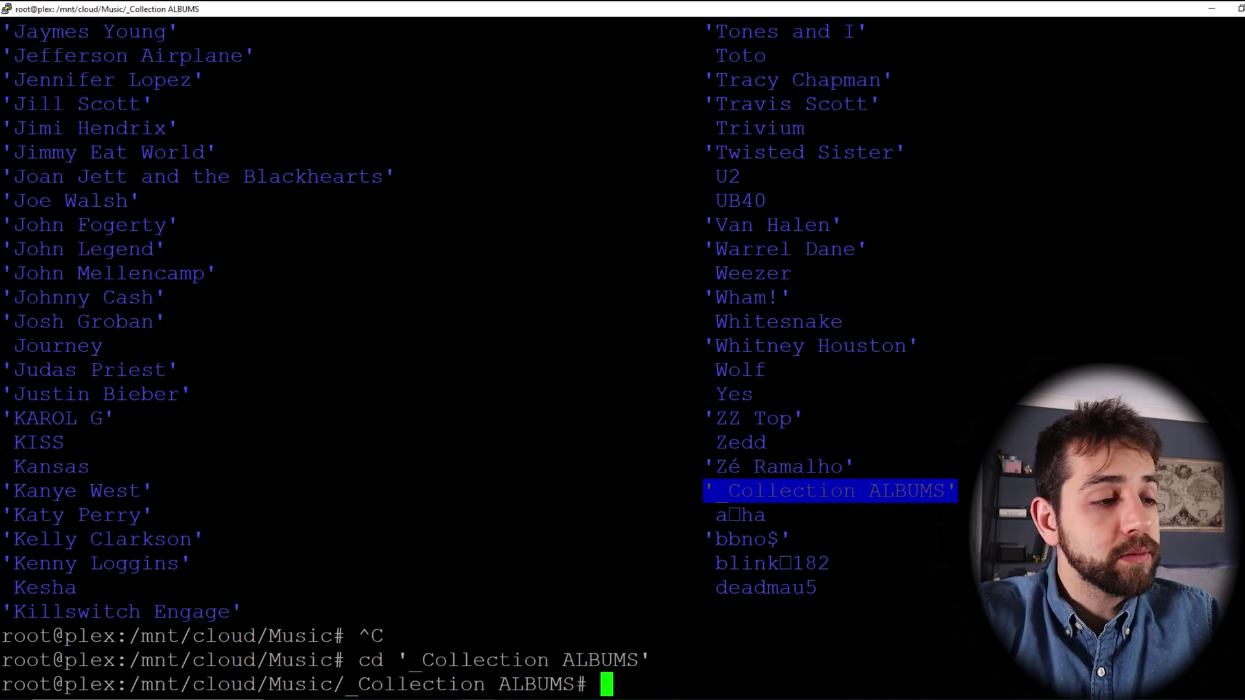
Step: Clear the terminal, list the folders inside '_Collection ALBUMS' and look through the album names
type("clear")
key("Return")
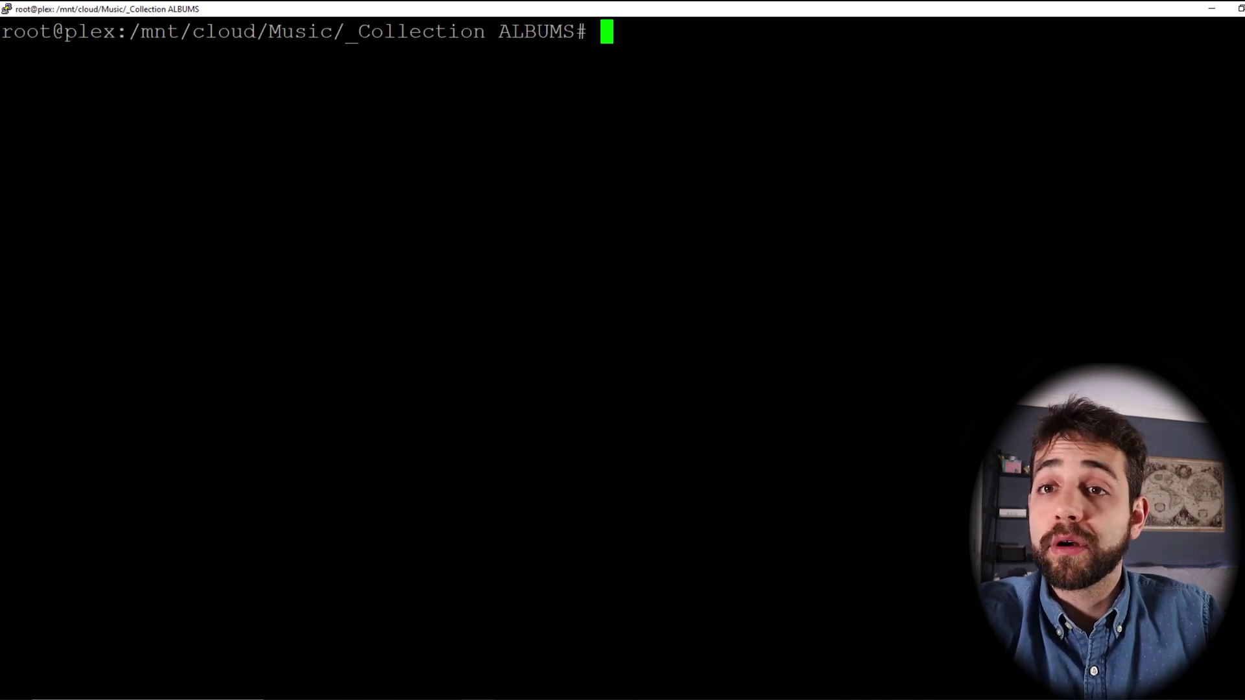
type("ls")
key("Return")
scroll(623, 350, "up", 15)
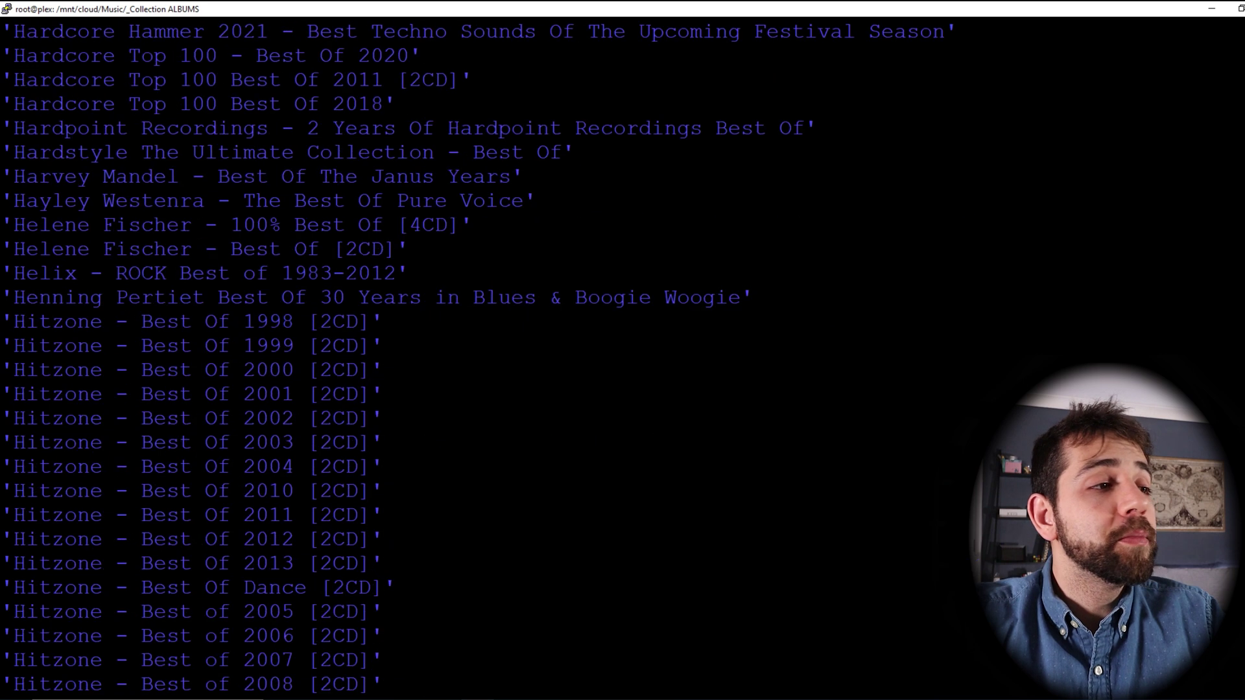
scroll(623, 350, "up", 20)
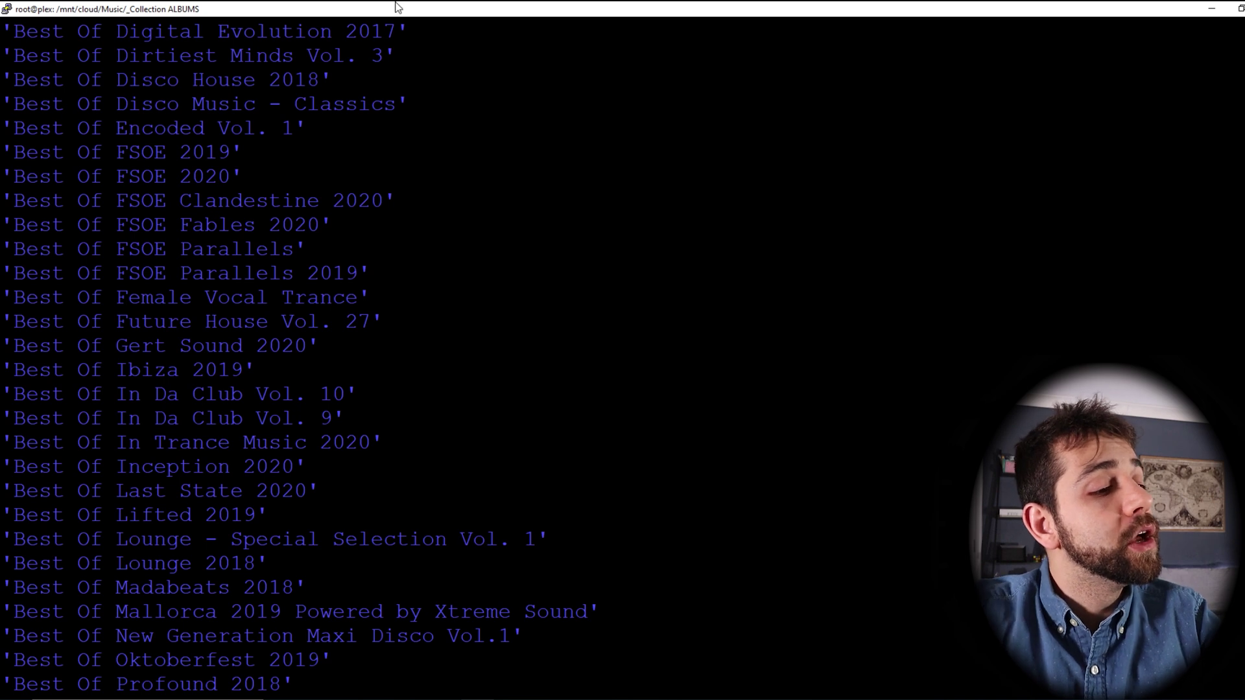
Step: Switch to the browser and examine the deluan/navidrome Docker Hub page's image name, update date and pull count
key("alt+Tab")
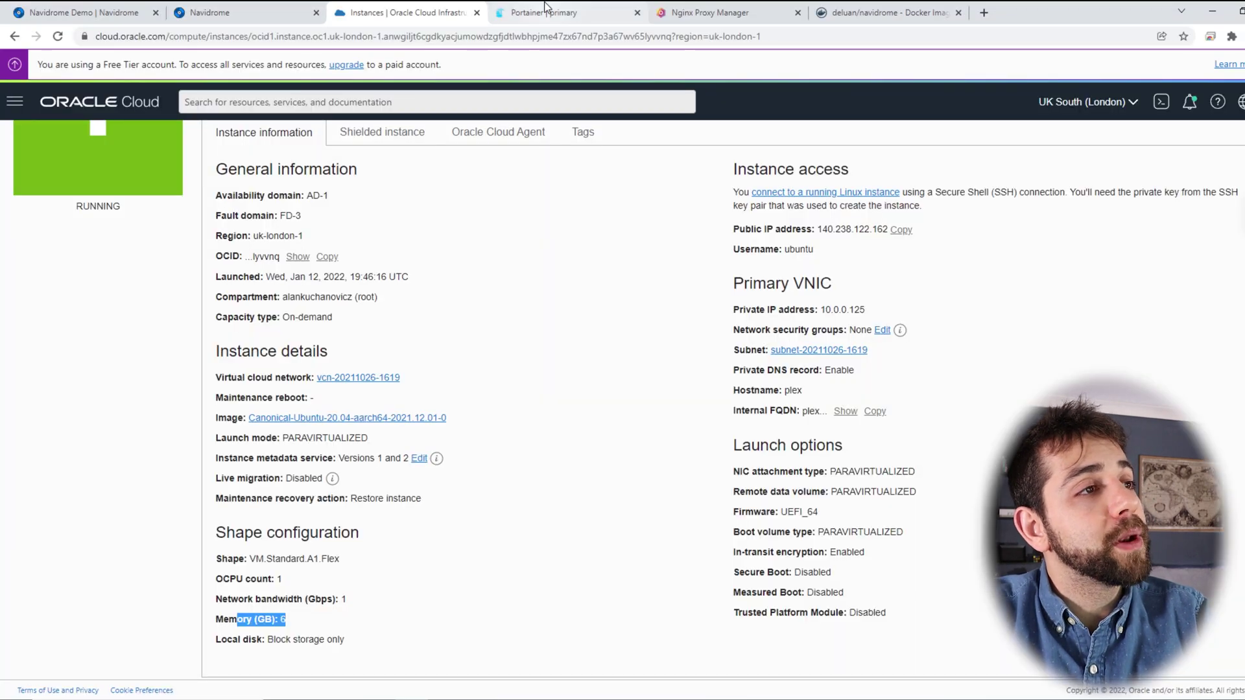
left_click(548, 15)
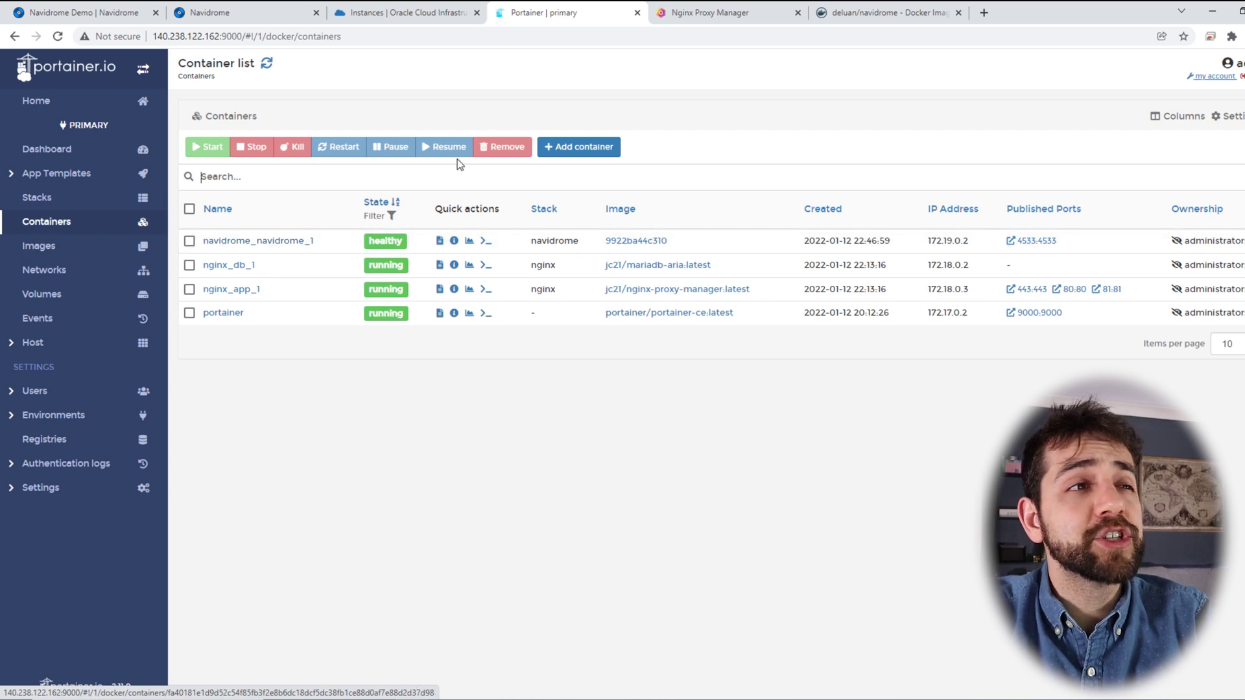
left_click(888, 13)
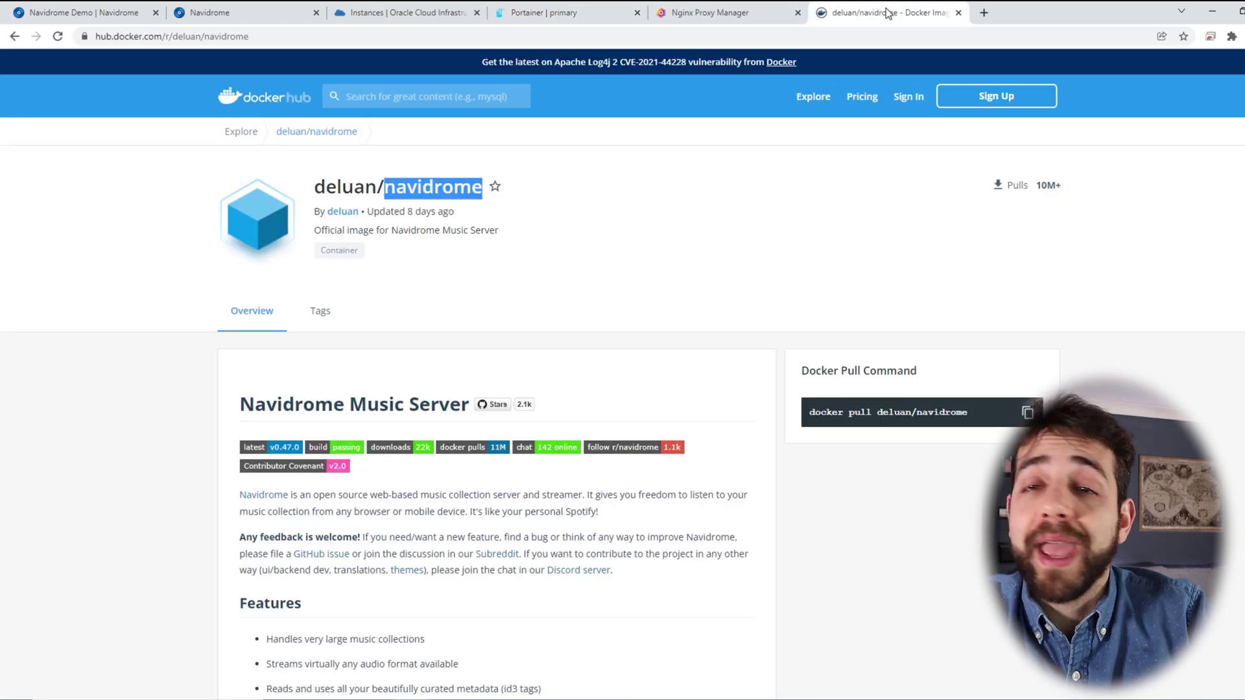
left_click(747, 171)
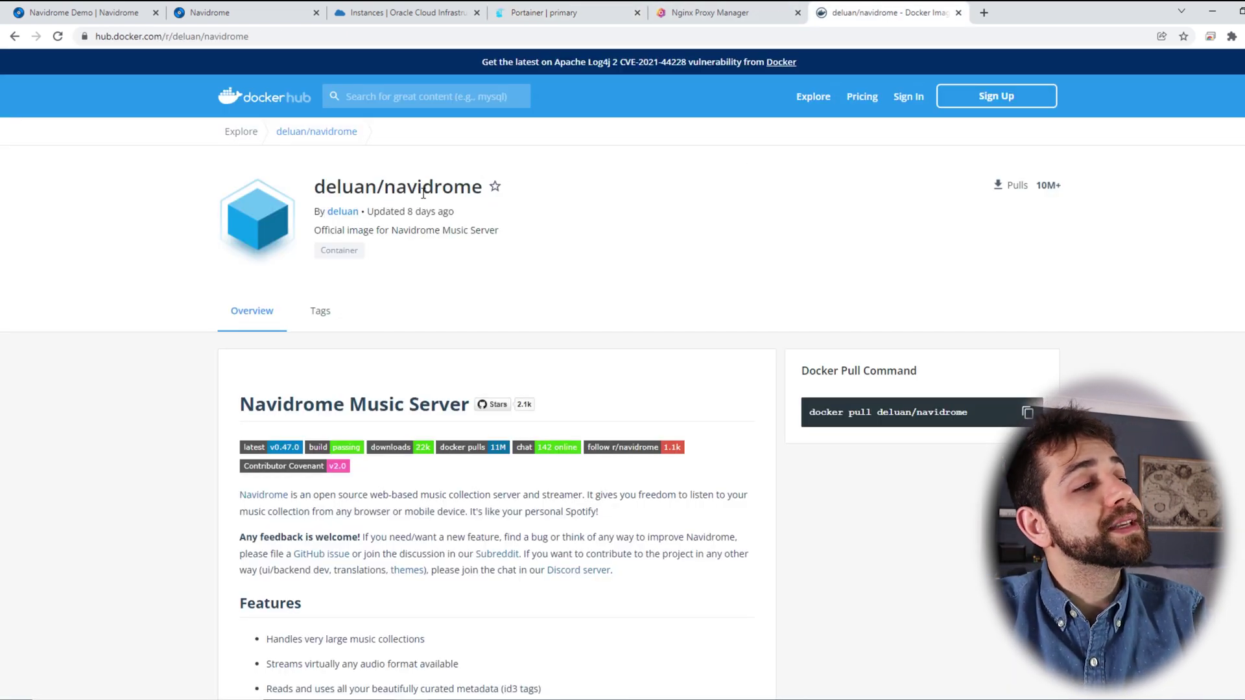
left_click_drag(363, 188, 424, 188)
left_click(413, 211)
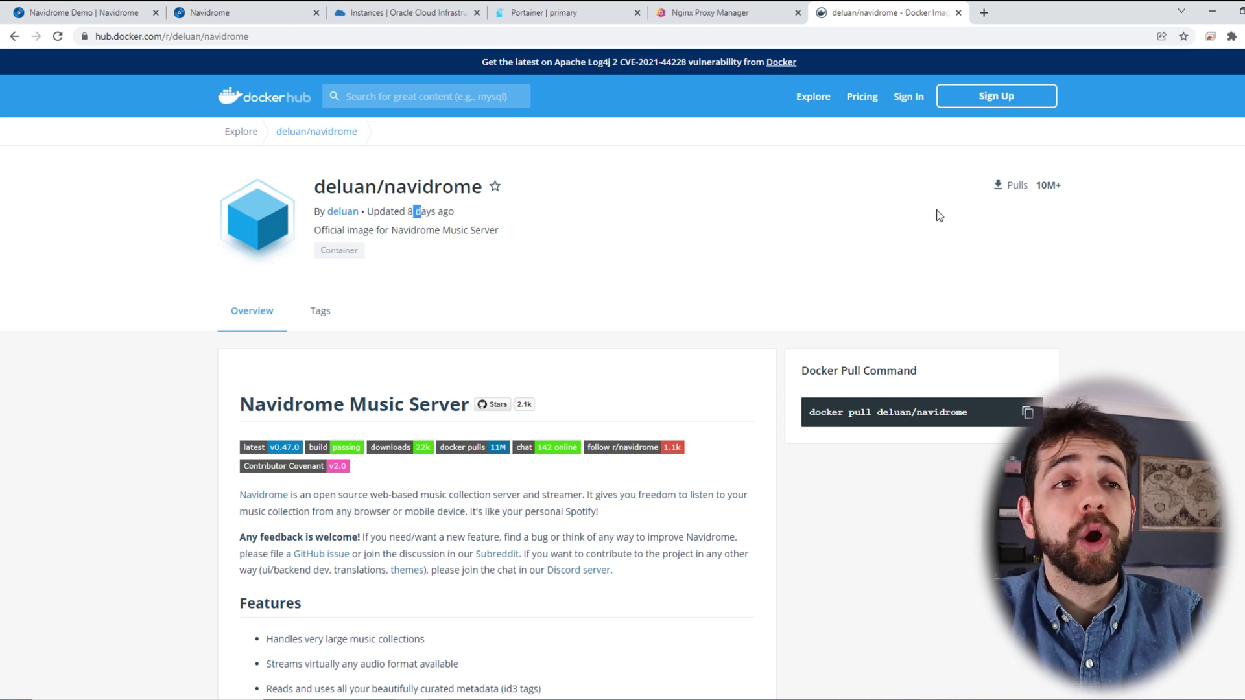
left_click_drag(1042, 185, 1049, 186)
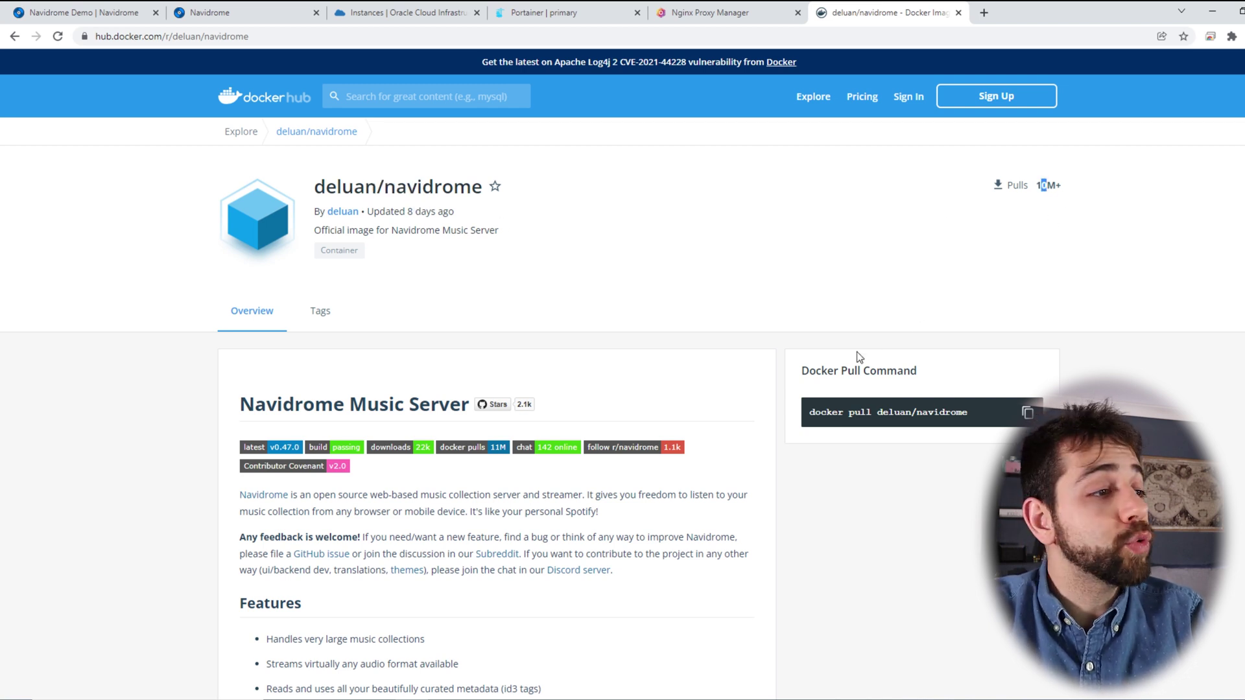
Step: Examine the Features list of the Navidrome image, including large music collections and supported audio formats
scroll(886, 339, "down", 5)
scroll(887, 342, "down", 1)
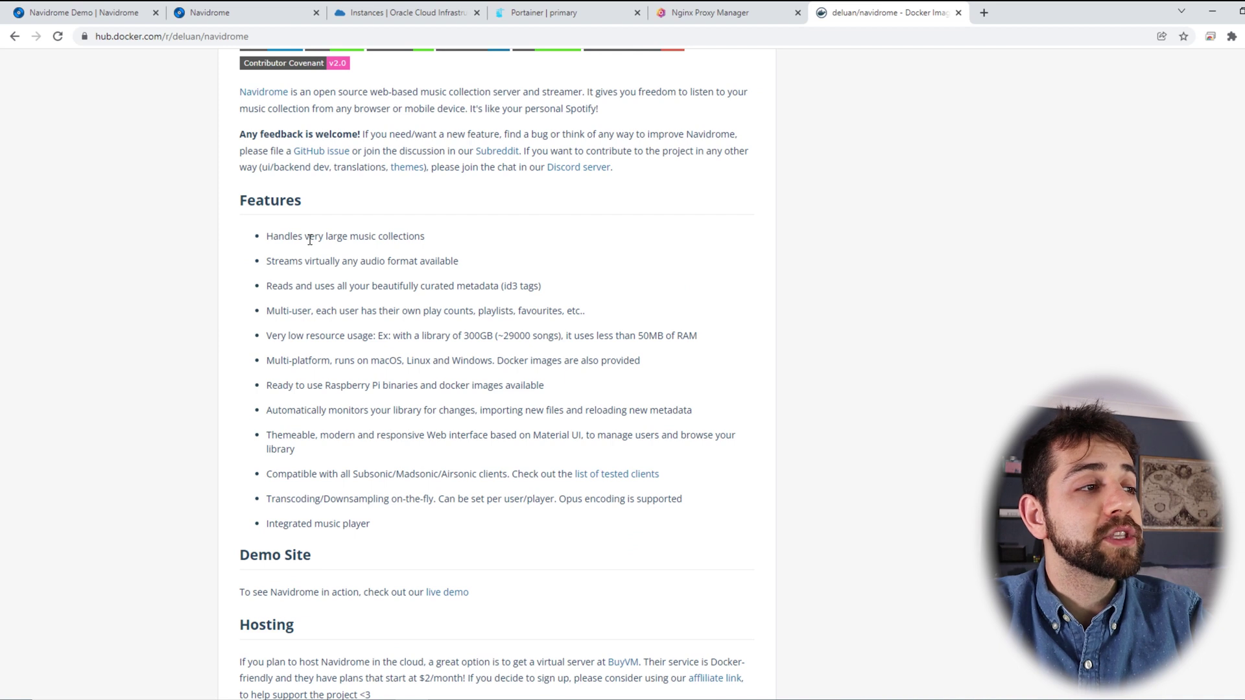
left_click_drag(284, 236, 389, 236)
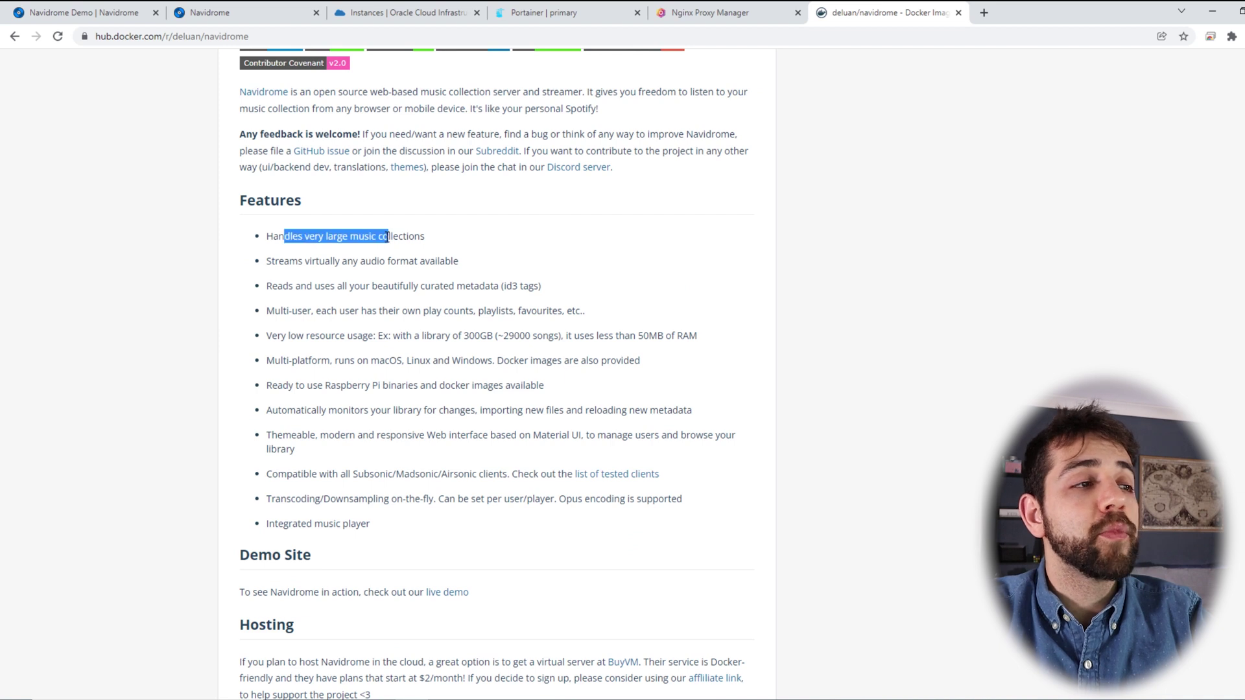
left_click(391, 276)
left_click_drag(323, 236, 428, 247)
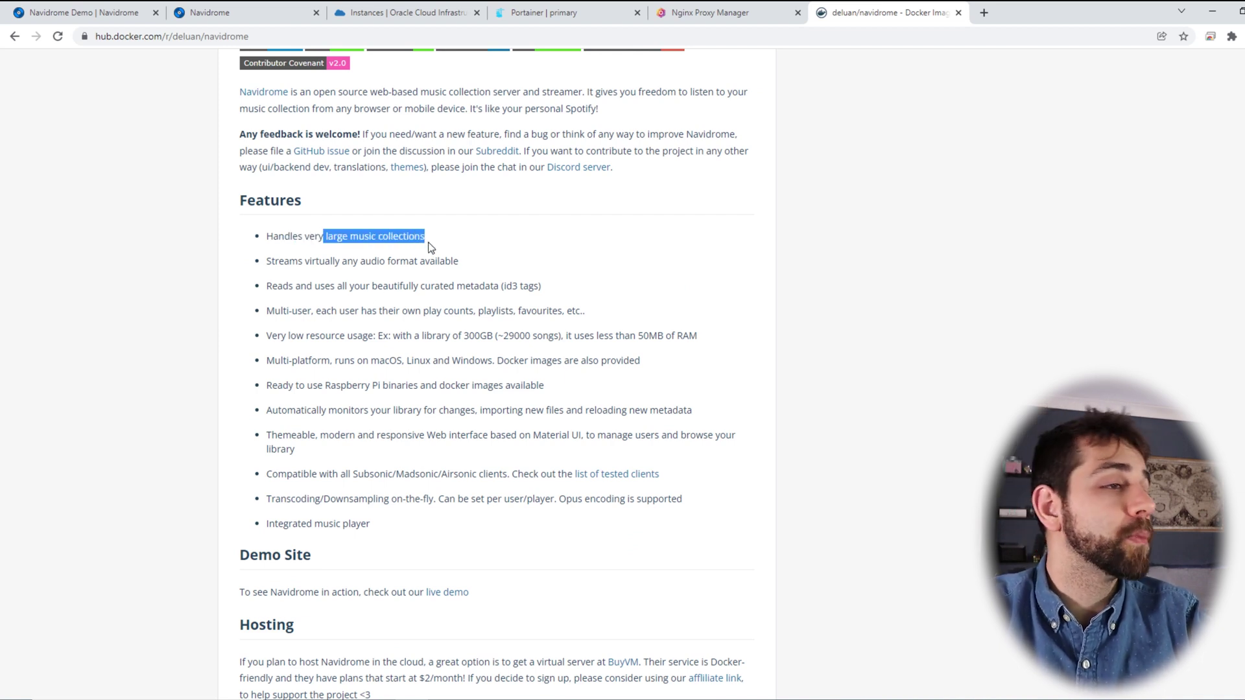
left_click_drag(298, 261, 382, 263)
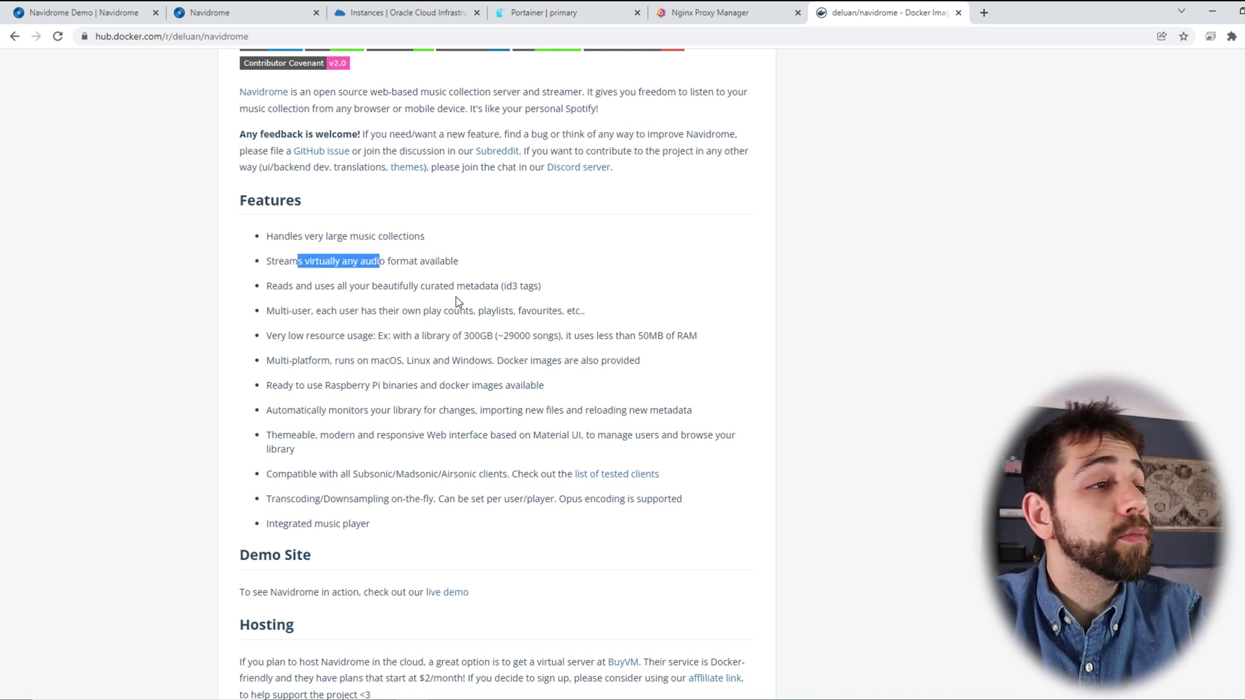
scroll(457, 297, "down", 2)
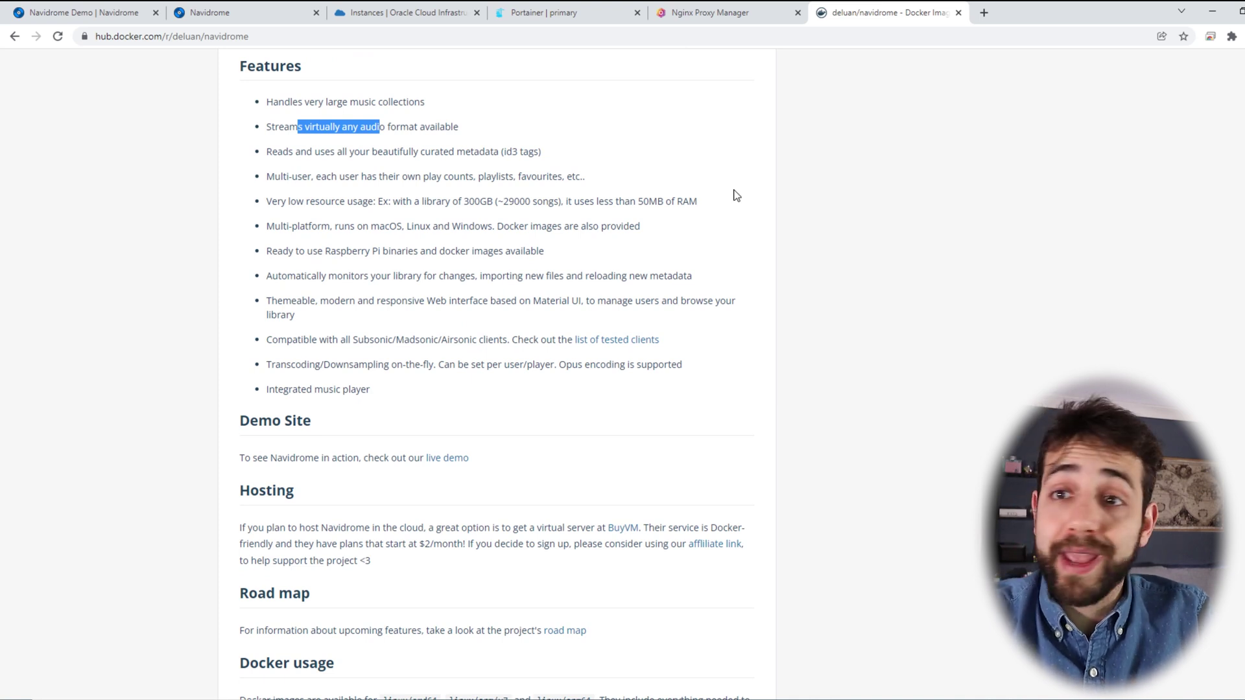
Step: Examine the example Compose file in the Docker usage section of the Navidrome image page
scroll(735, 195, "down", 4)
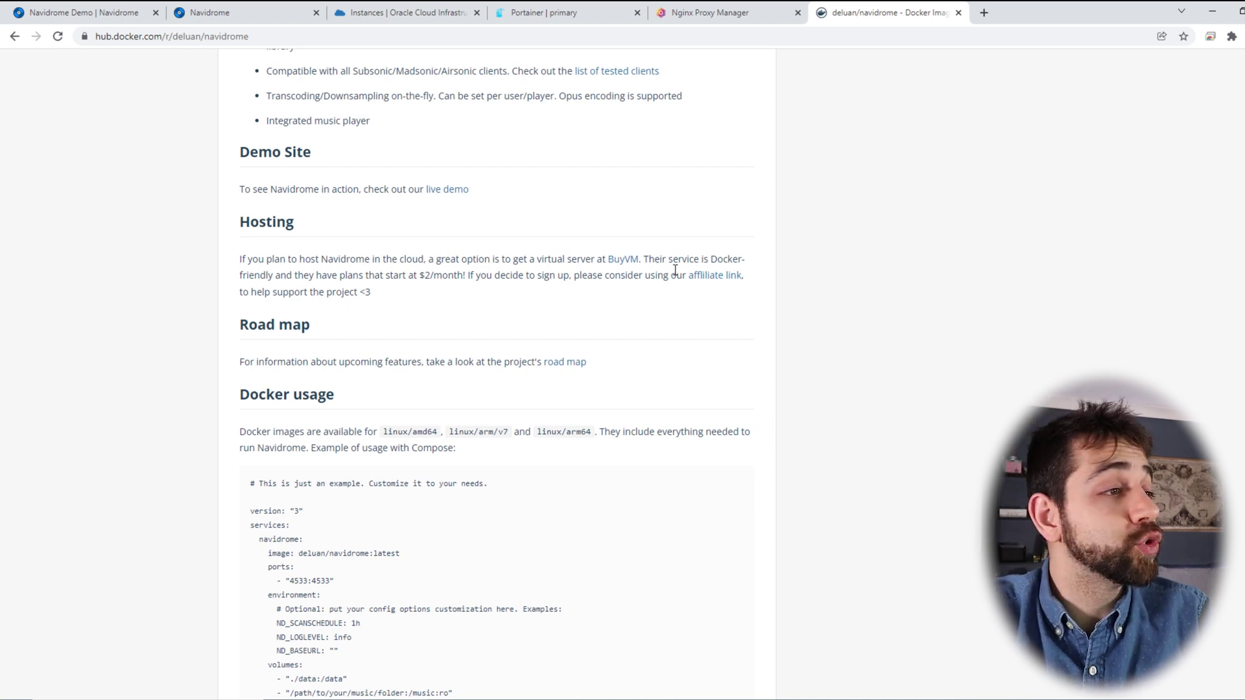
scroll(714, 172, "down", 5)
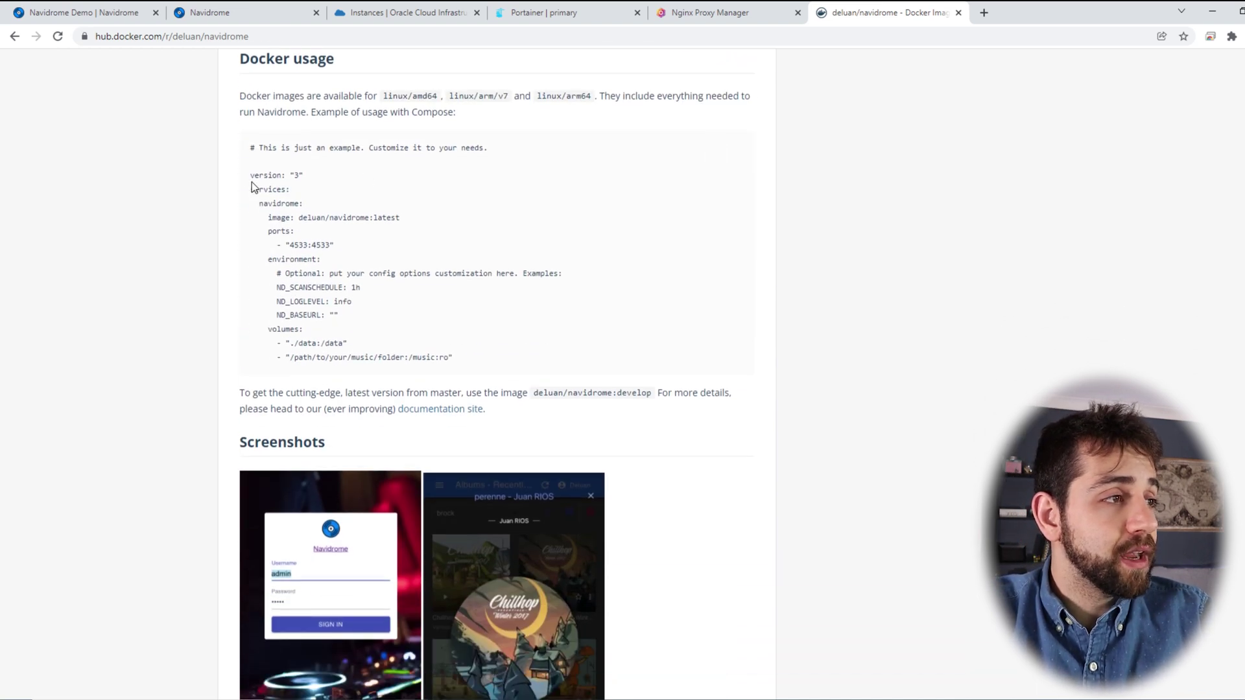
left_click_drag(251, 182, 542, 353)
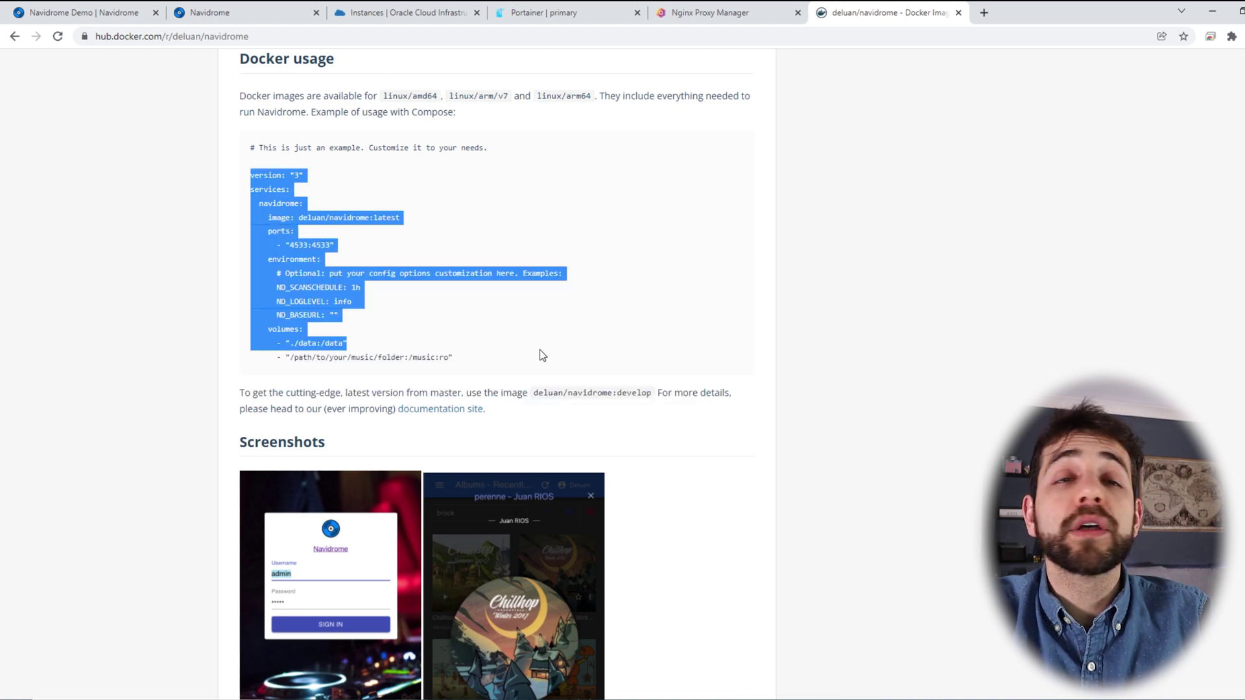
Step: Open the navidrome stack in Portainer and show its Compose file in the editor
left_click(570, 12)
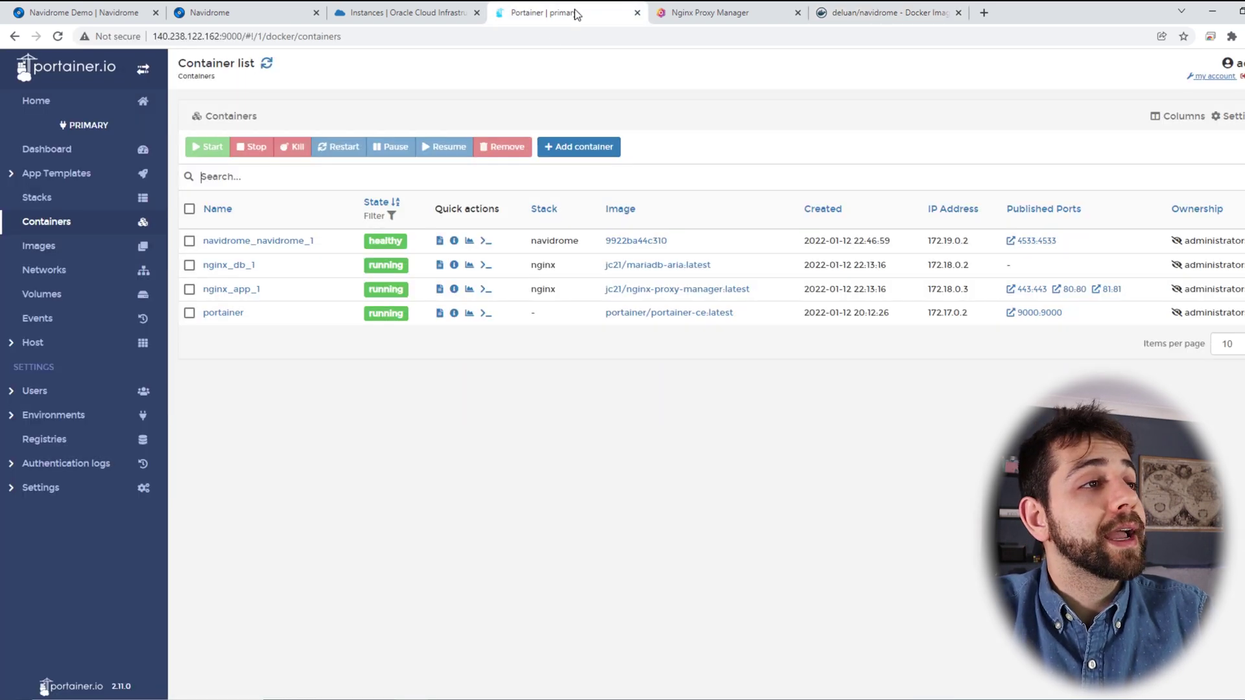
left_click(127, 202)
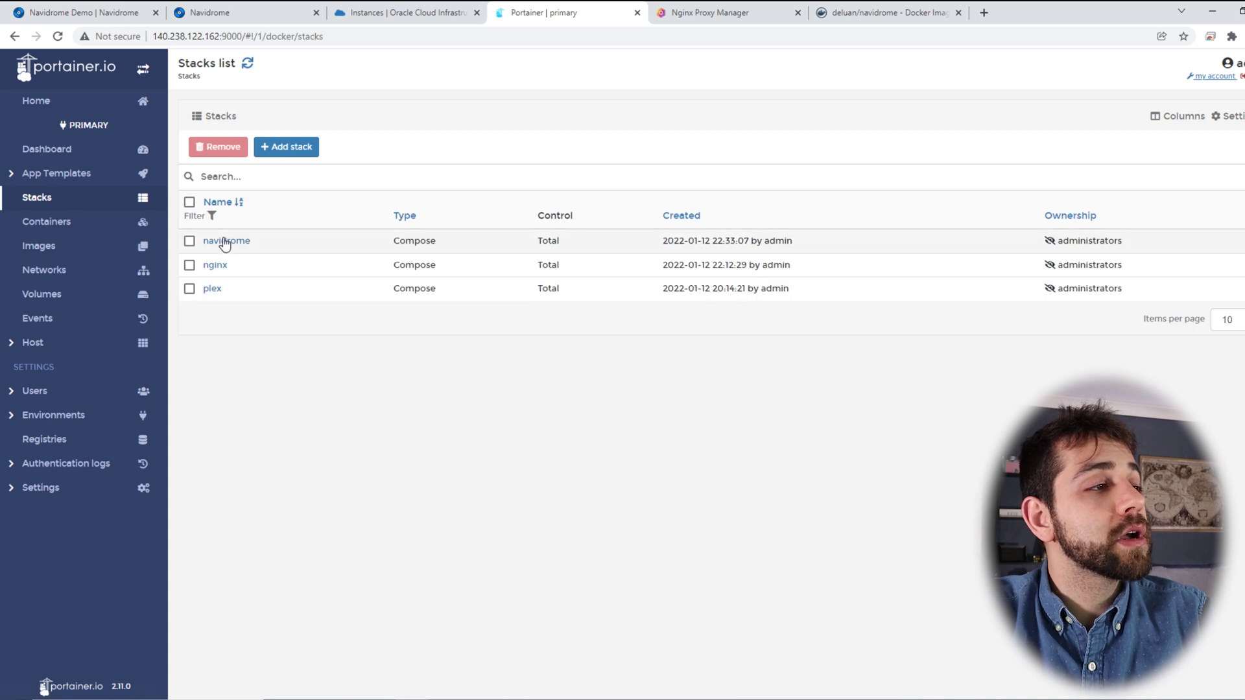
left_click(223, 241)
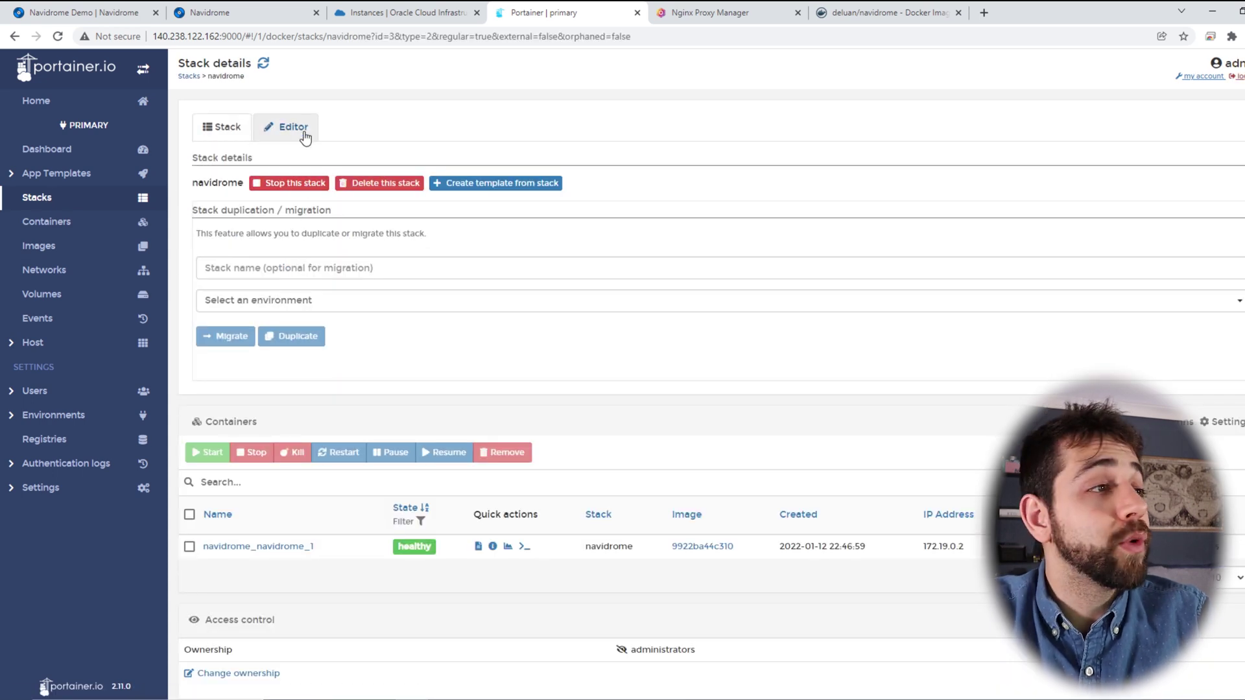
left_click(302, 127)
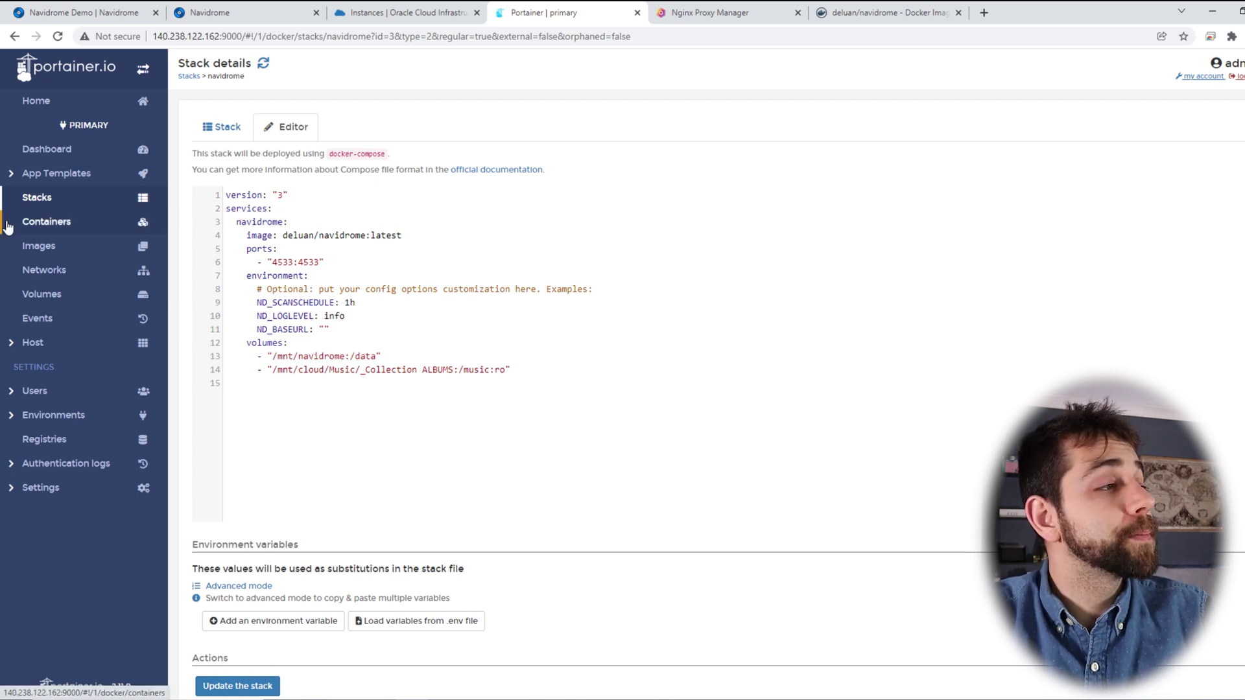
Step: Open the logs of the navidrome_navidrome_1 container and examine the entries for processed music folders
left_click(60, 223)
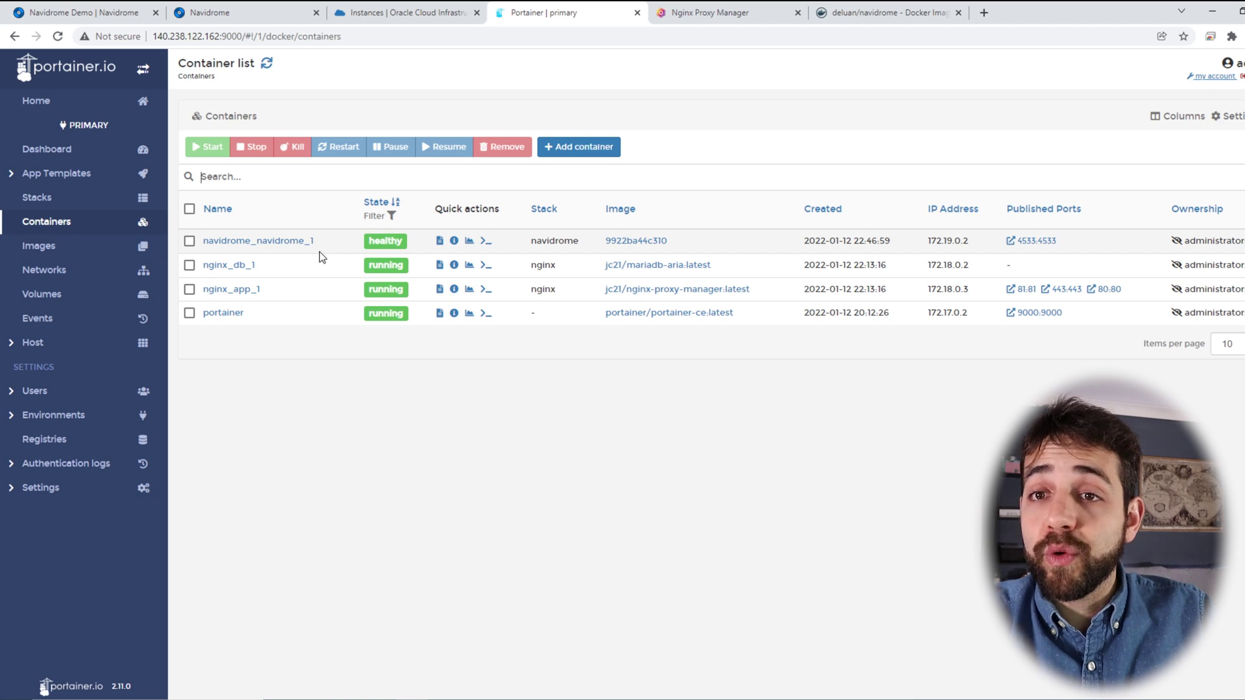
left_click(292, 242)
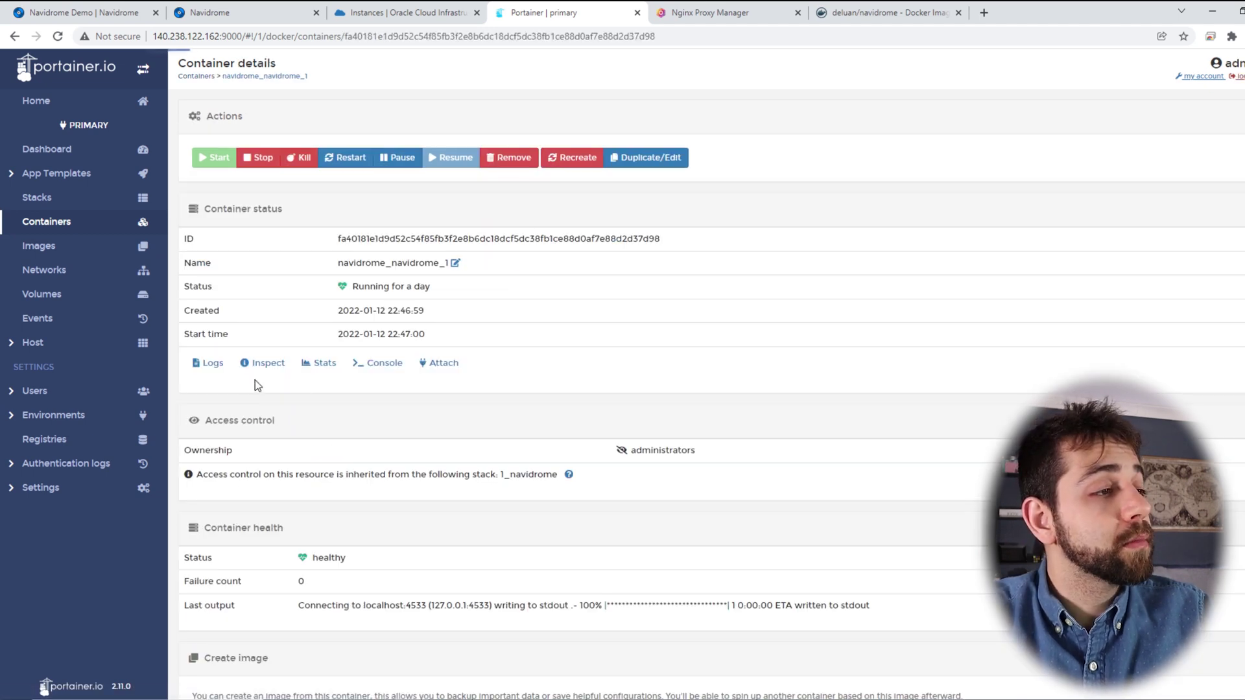
left_click(212, 363)
scroll(583, 389, "down", 1)
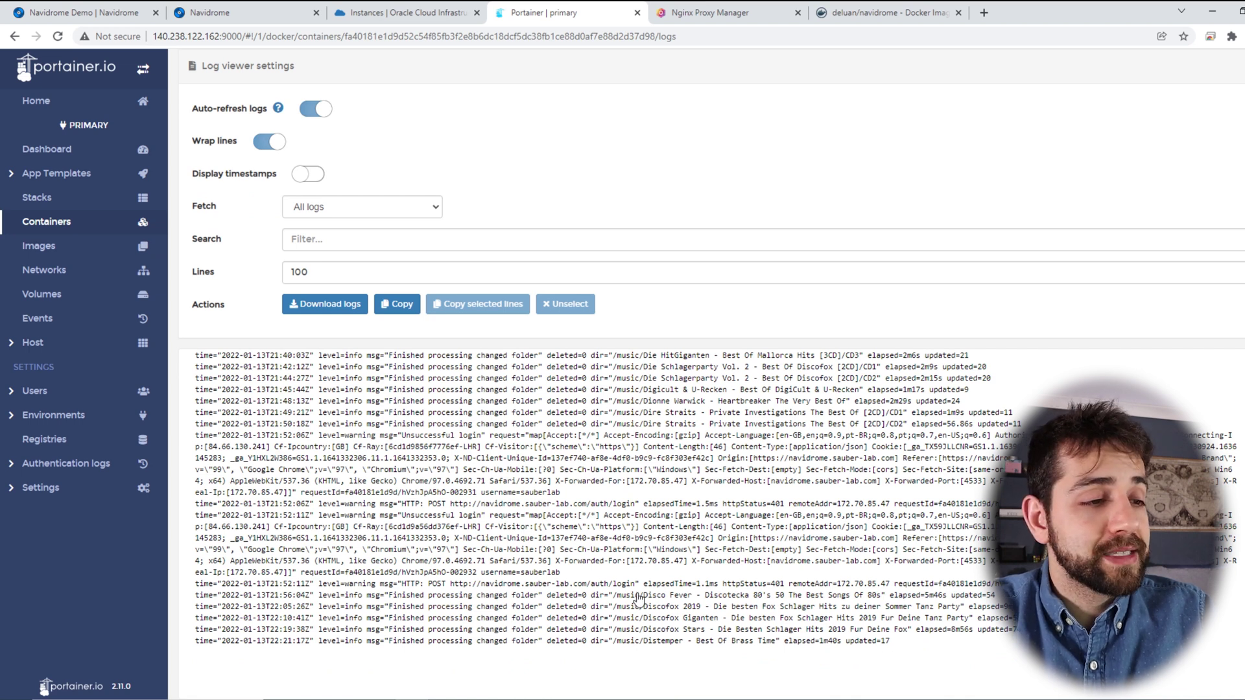
left_click_drag(635, 595, 741, 595)
left_click_drag(644, 619, 758, 619)
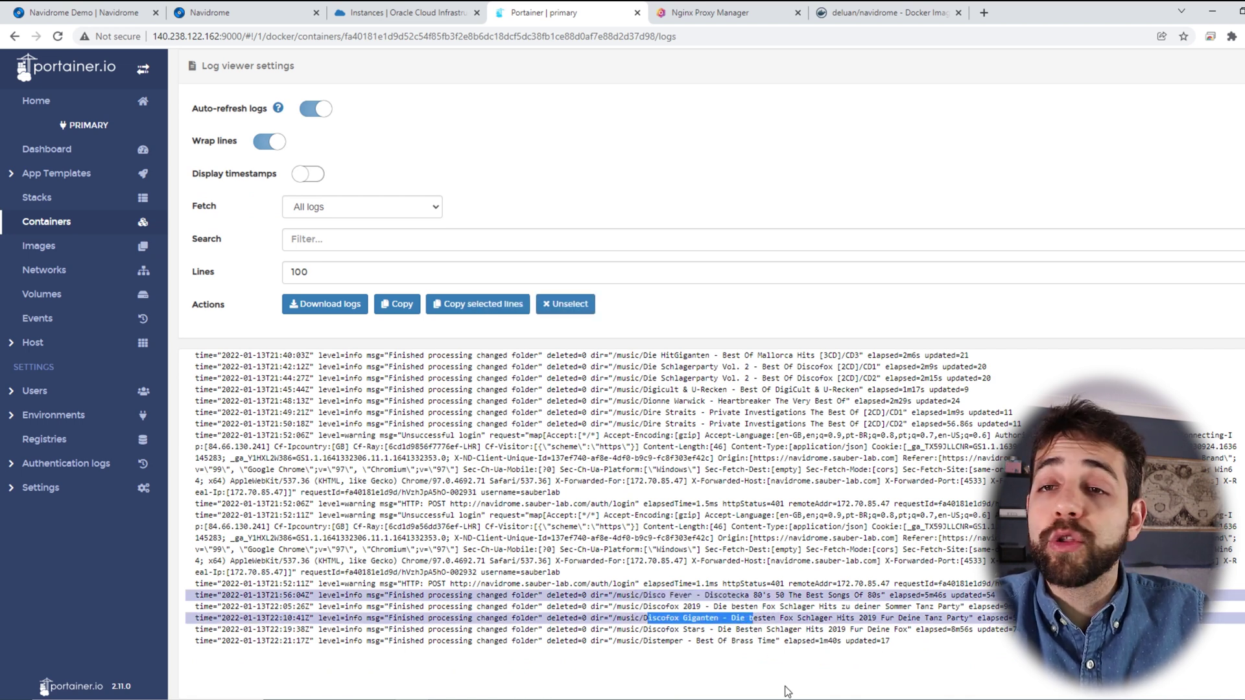
left_click(699, 696)
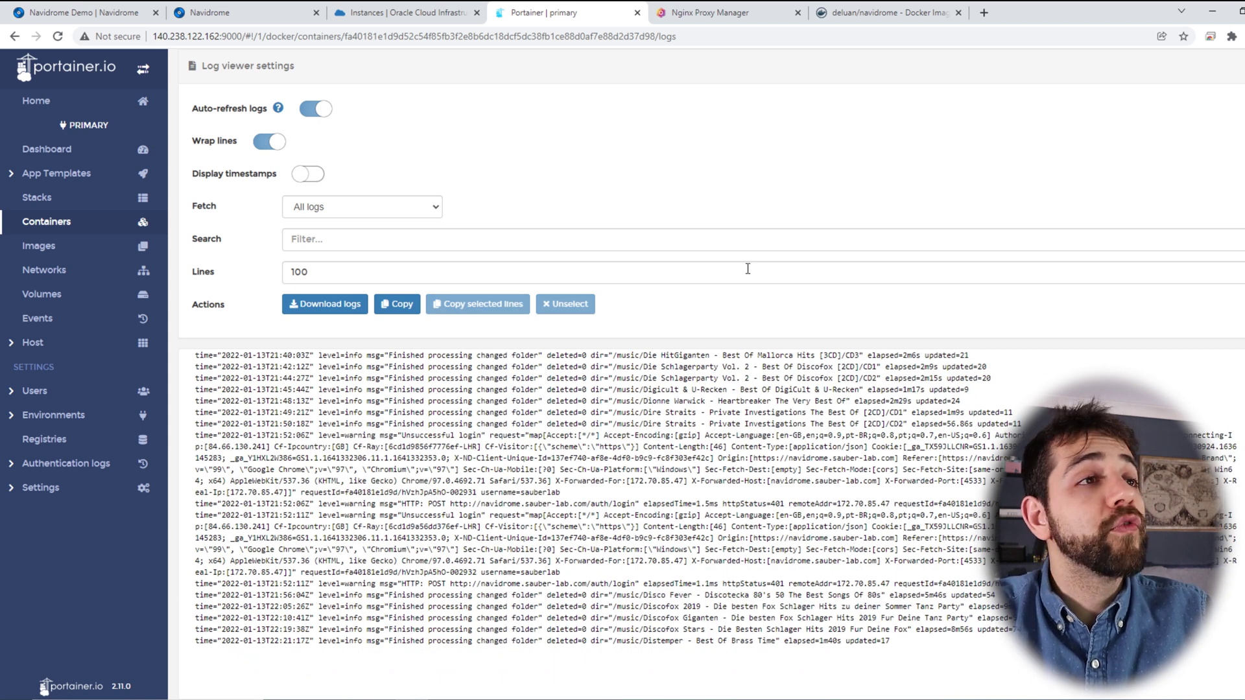
Step: Compare the navidrome proxy host's destination address in Nginx Proxy Manager with the Oracle instance's public IP, and check its port
left_click(728, 10)
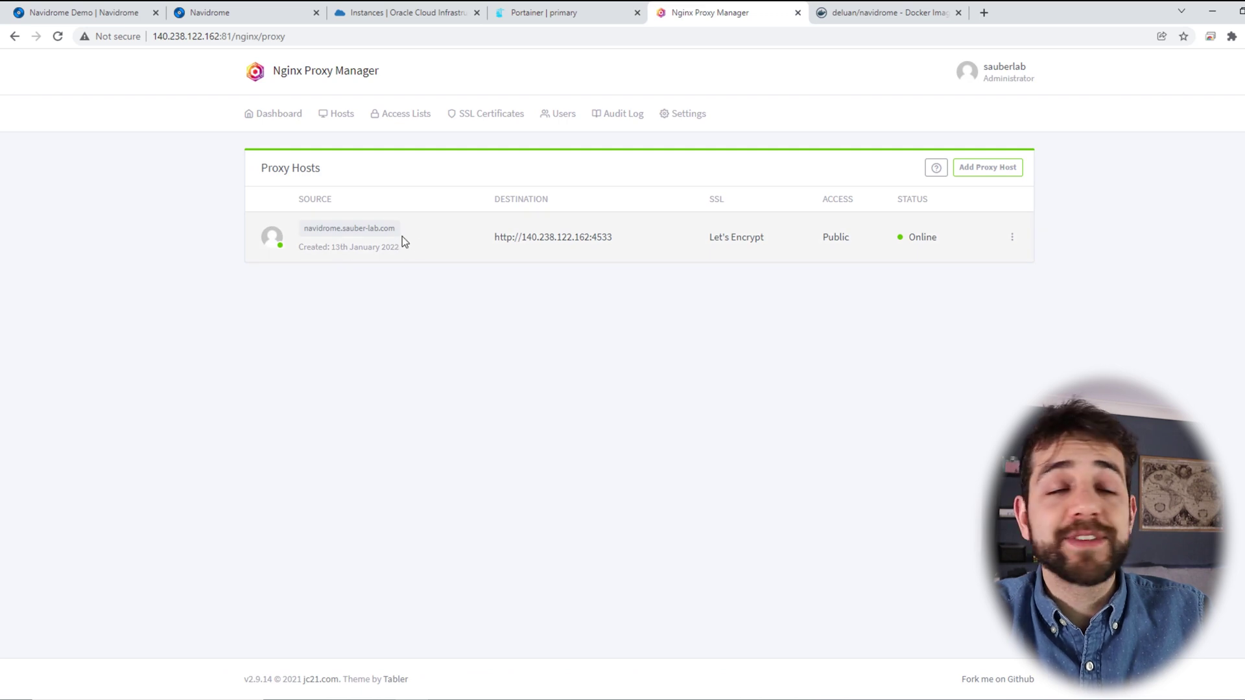
left_click_drag(527, 238, 589, 238)
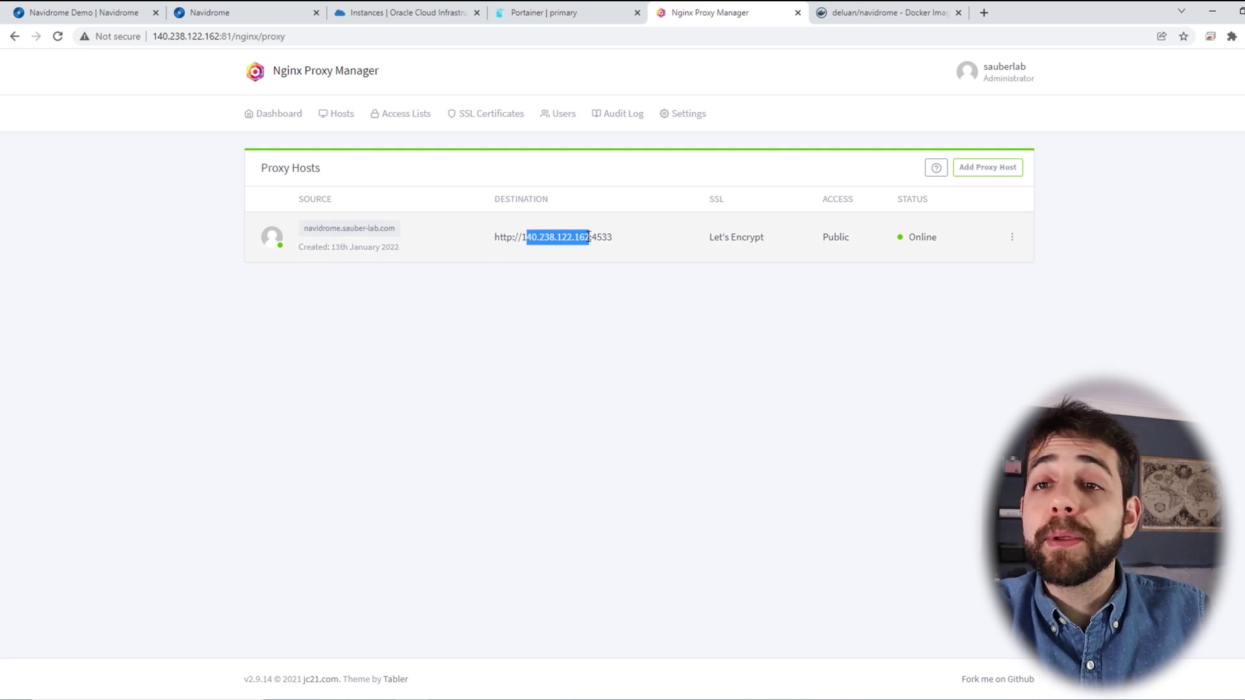
left_click(464, 12)
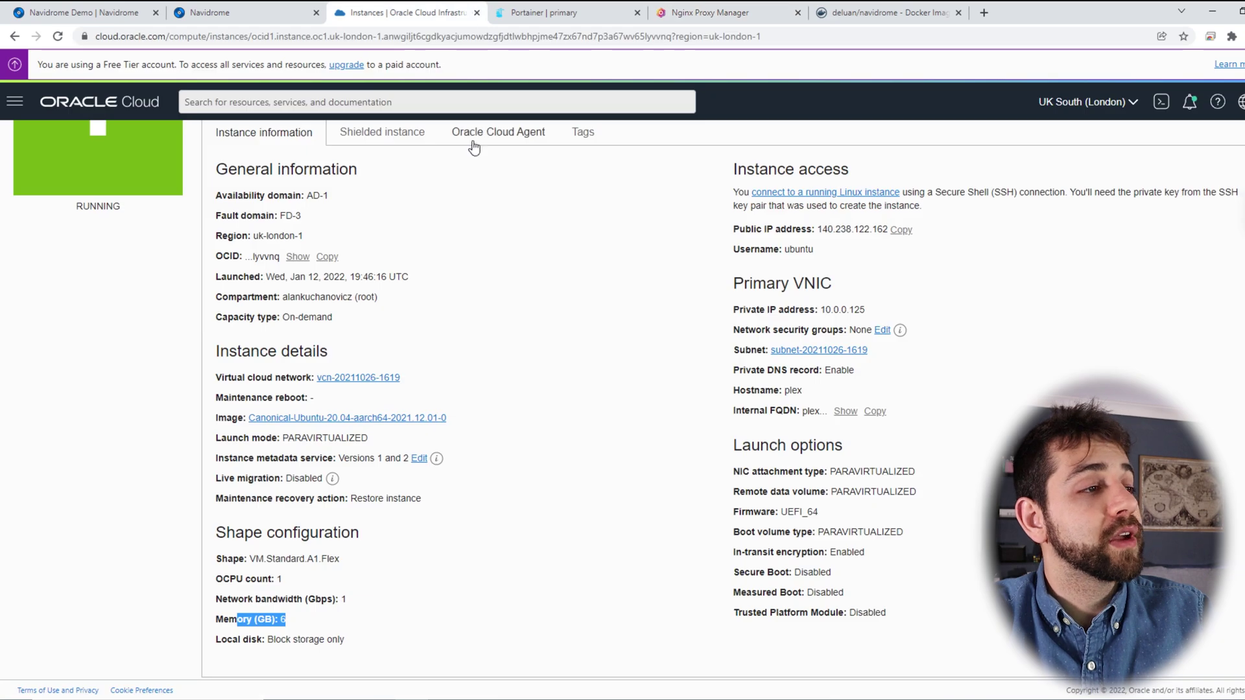
left_click_drag(843, 231, 827, 232)
left_click(726, 12)
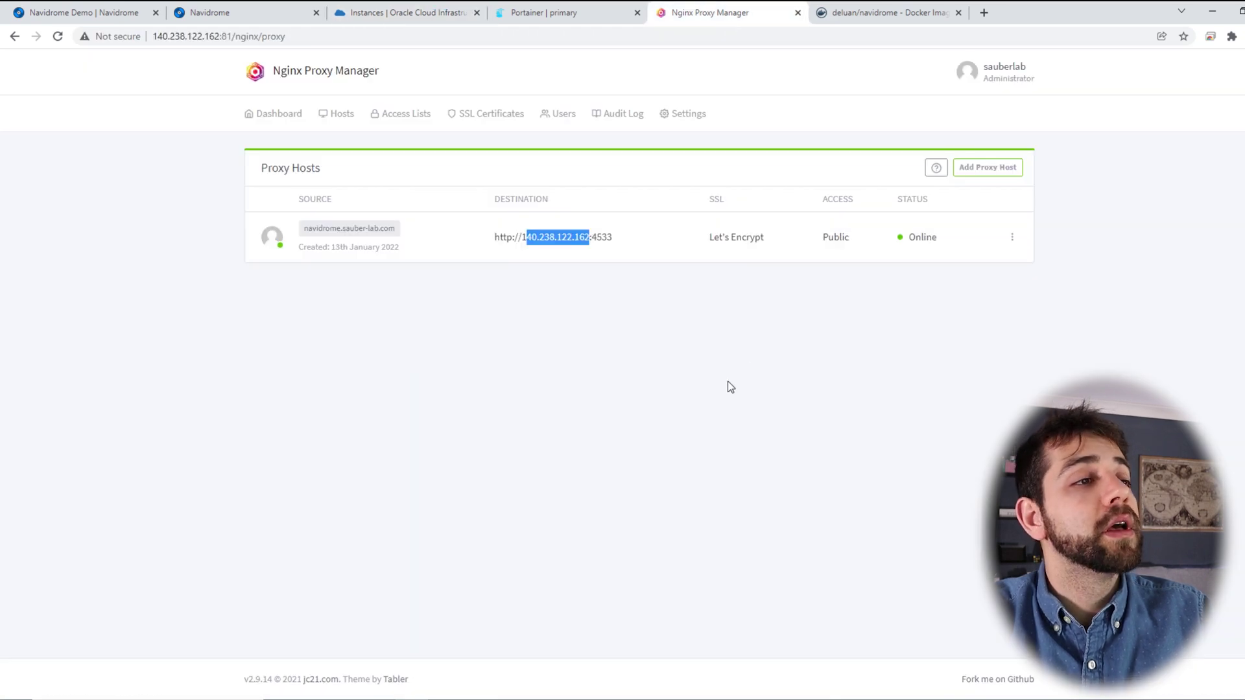
left_click_drag(612, 237, 579, 237)
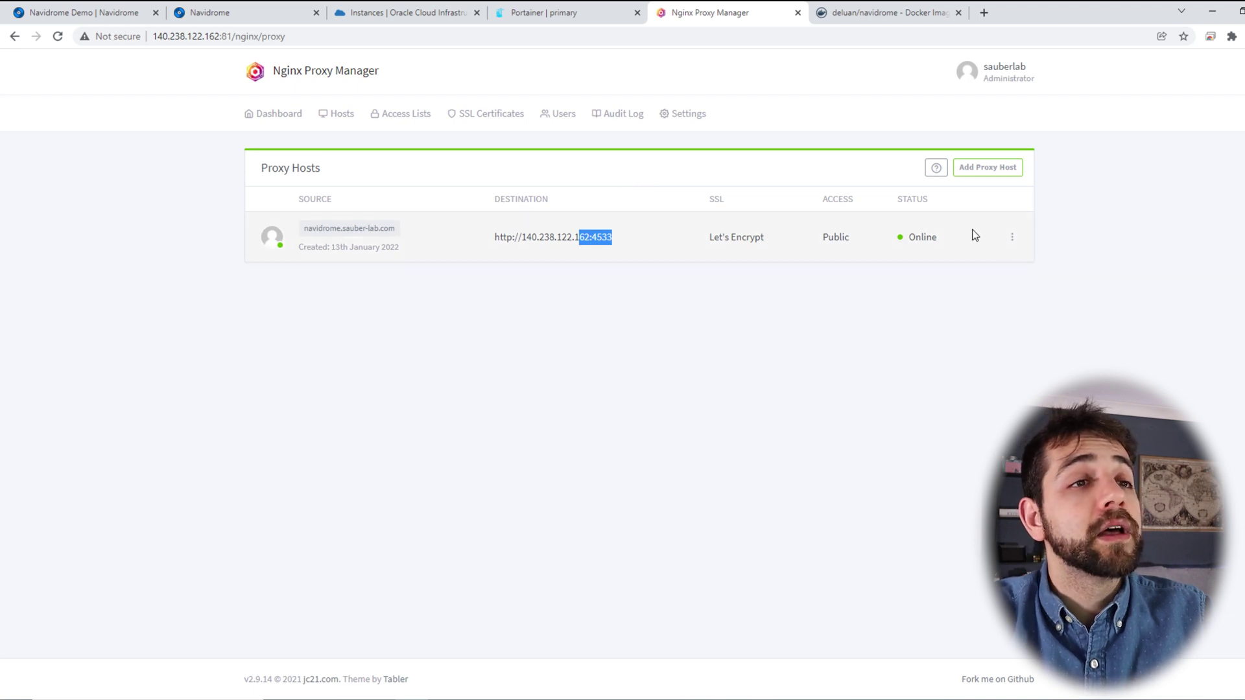
Step: Review the navidrome proxy host's details and SSL settings without changing them, and check its certificate's provider in the certificate list
left_click(1011, 237)
left_click(968, 283)
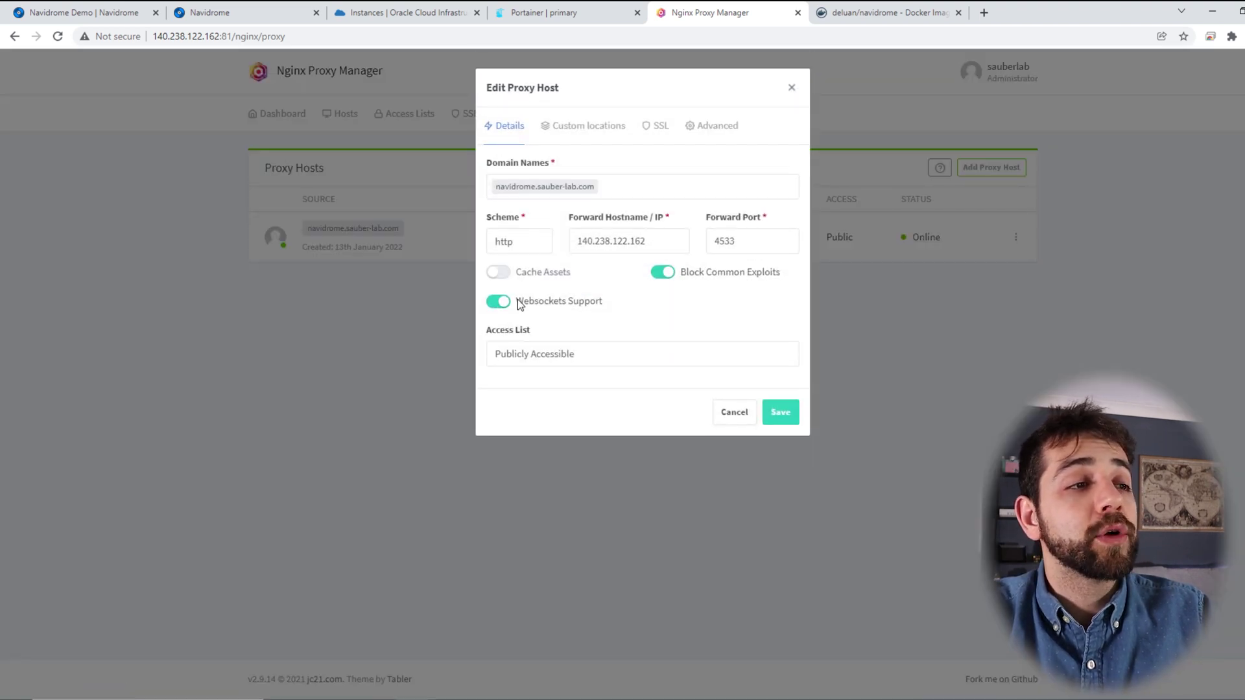
left_click(652, 125)
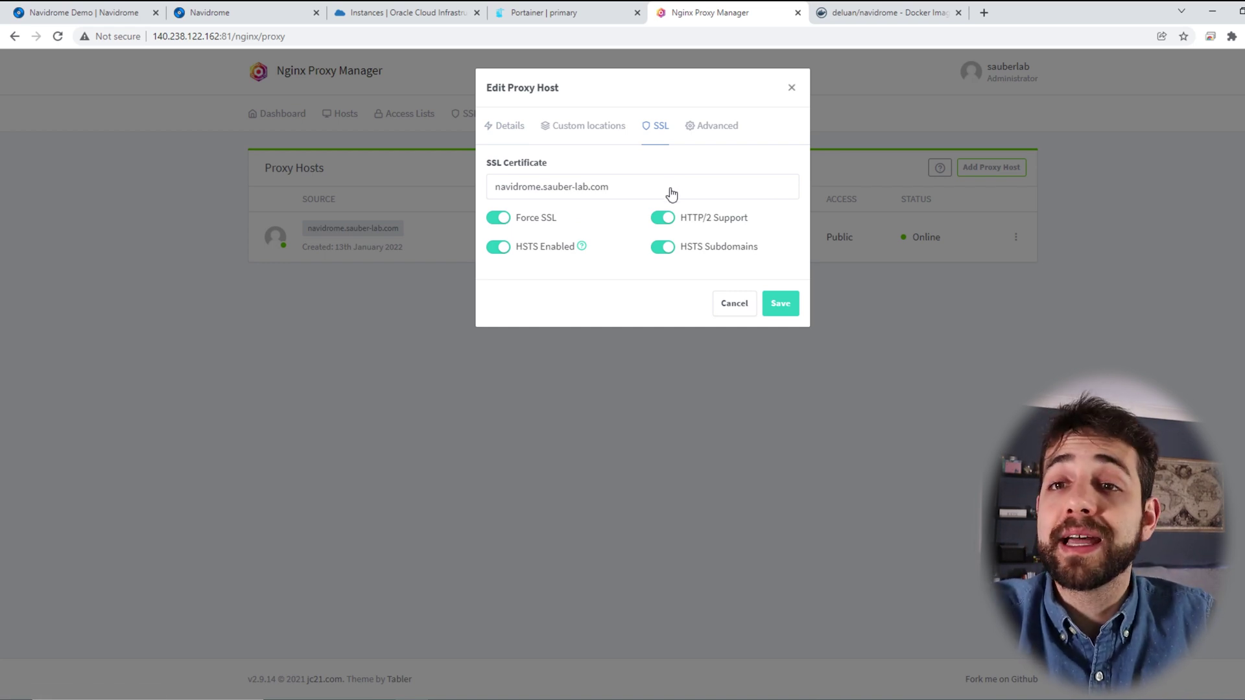
left_click(743, 303)
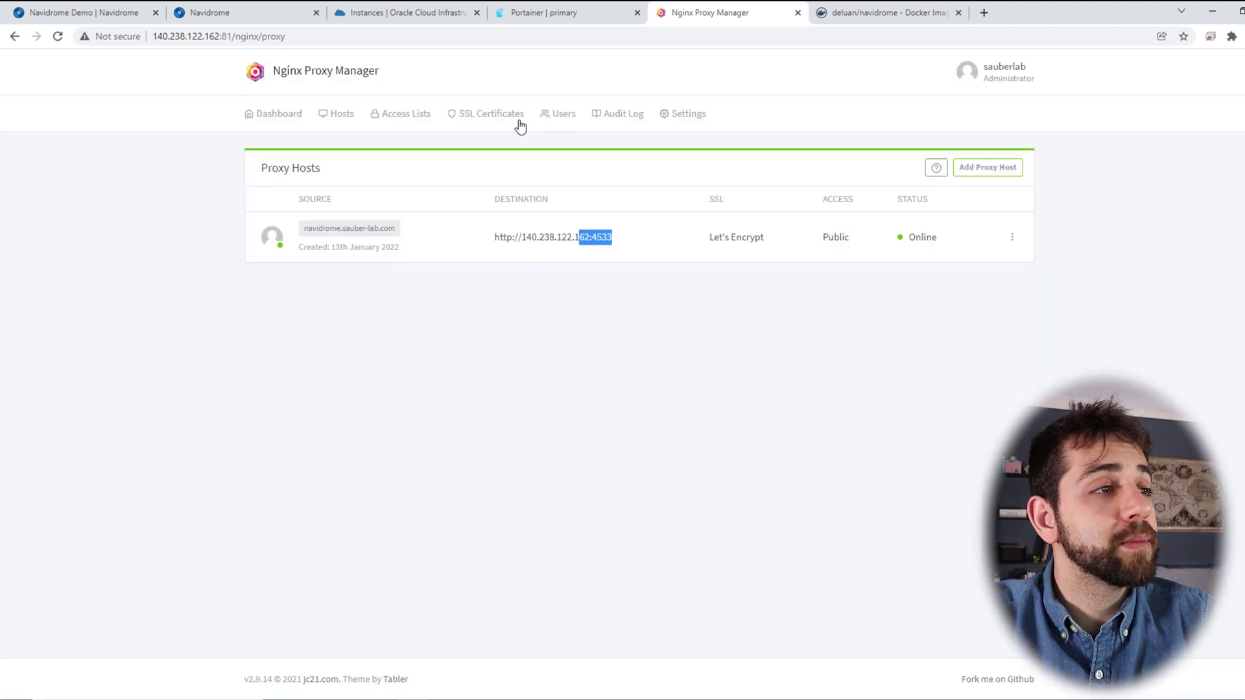
left_click(515, 122)
left_click_drag(504, 244, 640, 244)
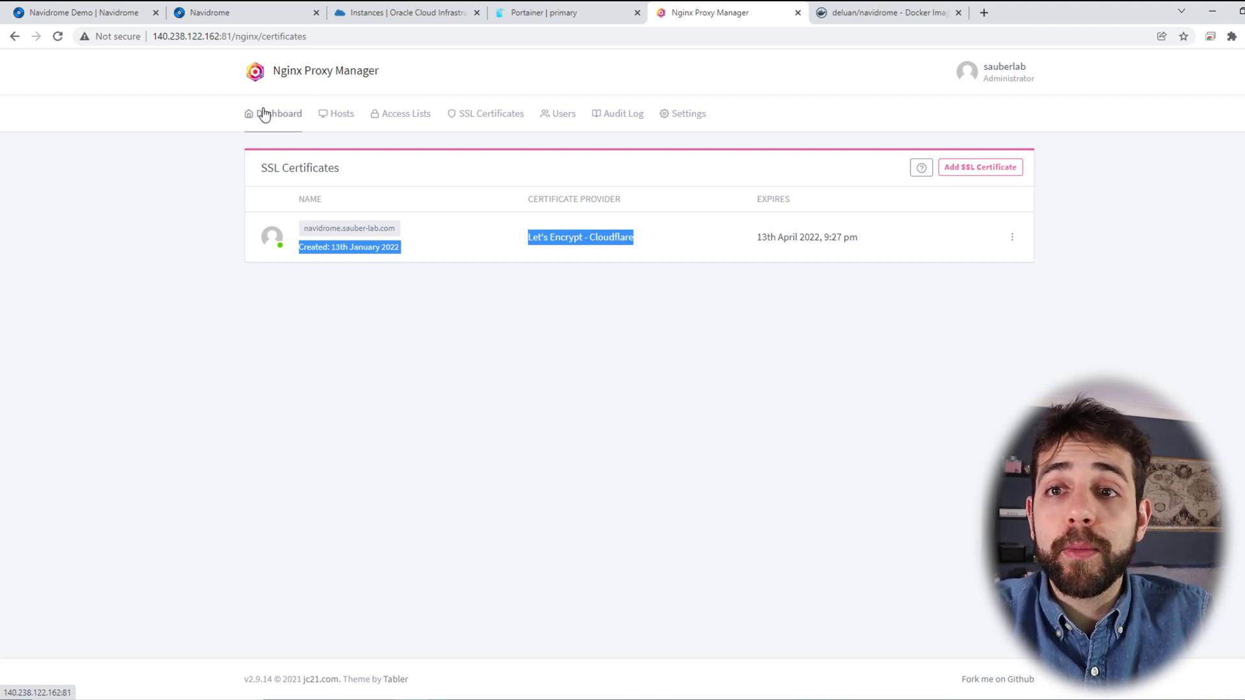
Step: From the Oracle Cloud instance, open its virtual cloud network, the subnet and the default security list
left_click(402, 12)
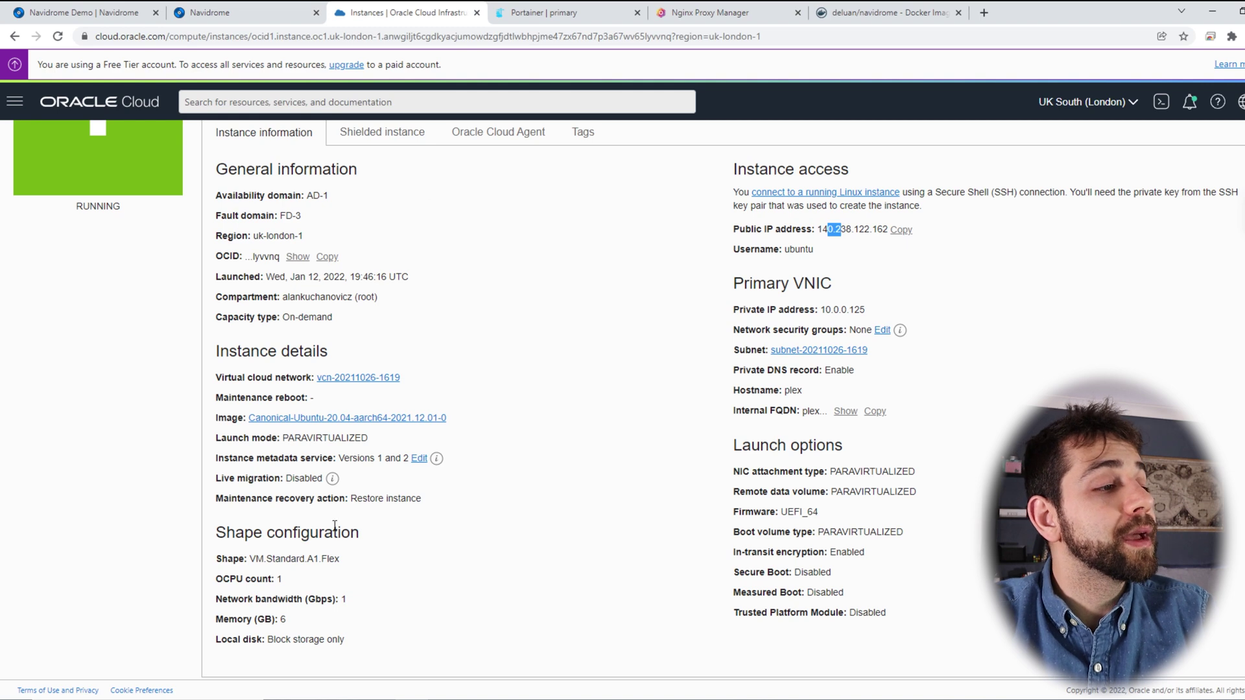
left_click(318, 374)
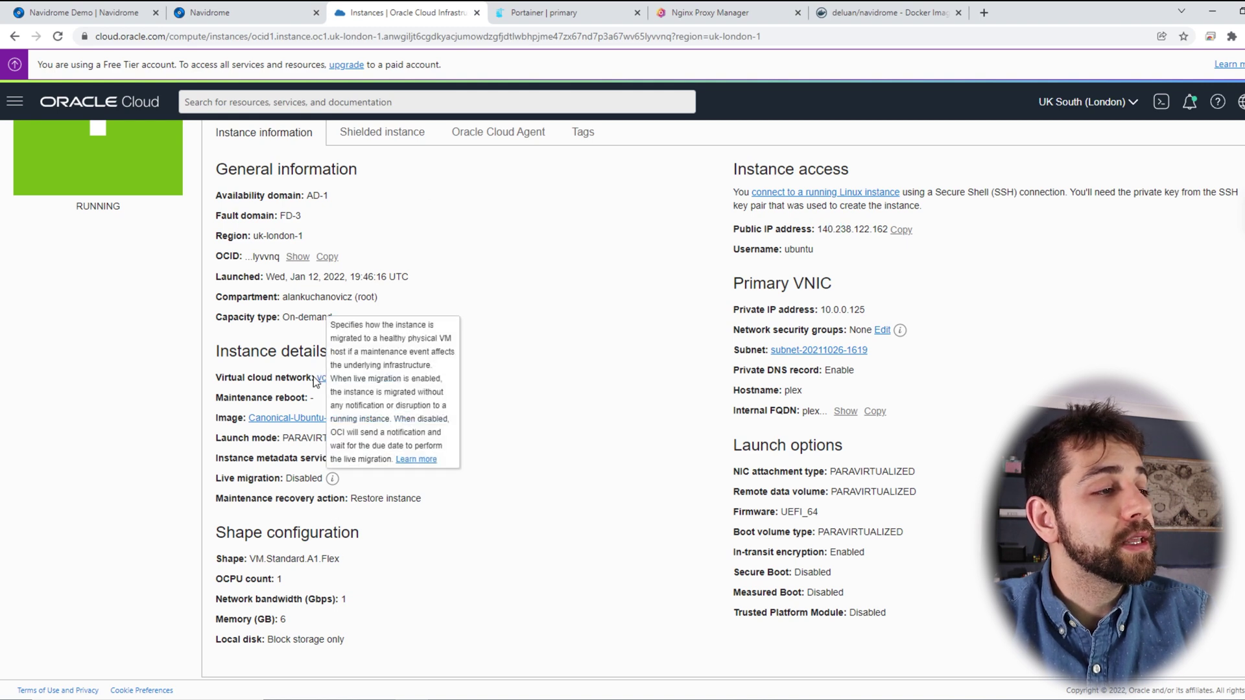
left_click(577, 12)
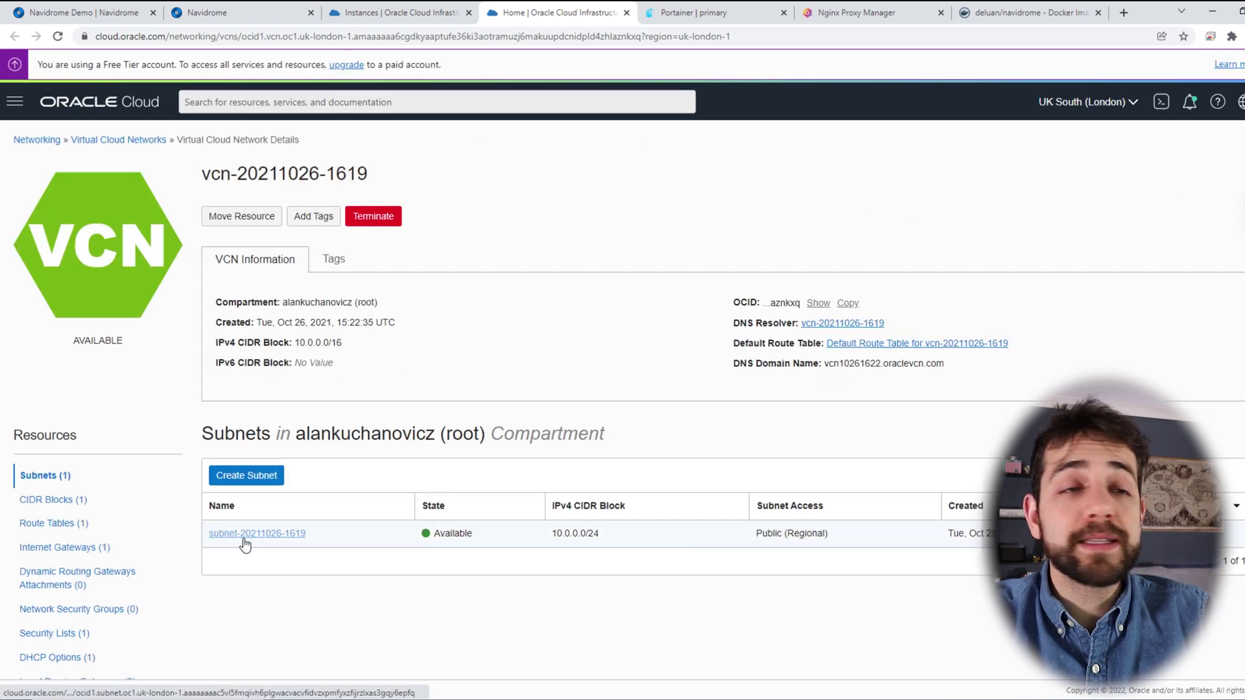
left_click(244, 540)
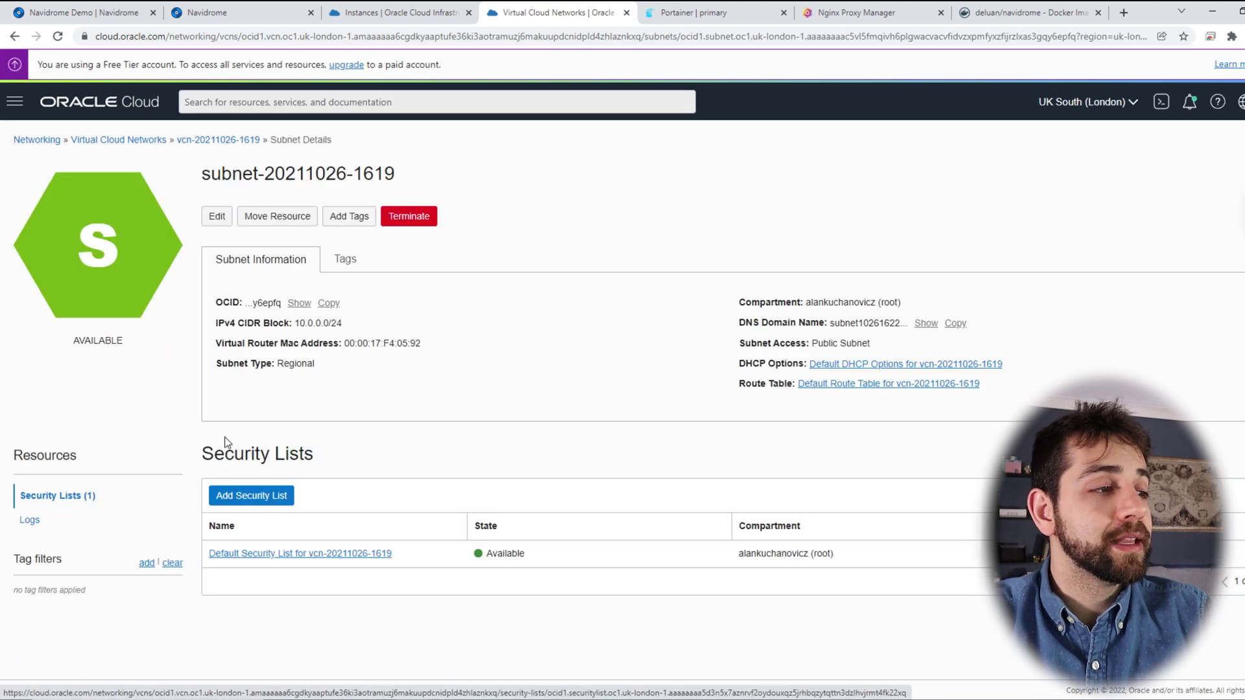
double_click(238, 563)
Step: Inspect the settings of the ingress rule for TCP port 4533 and close it without saving
scroll(515, 495, "down", 5)
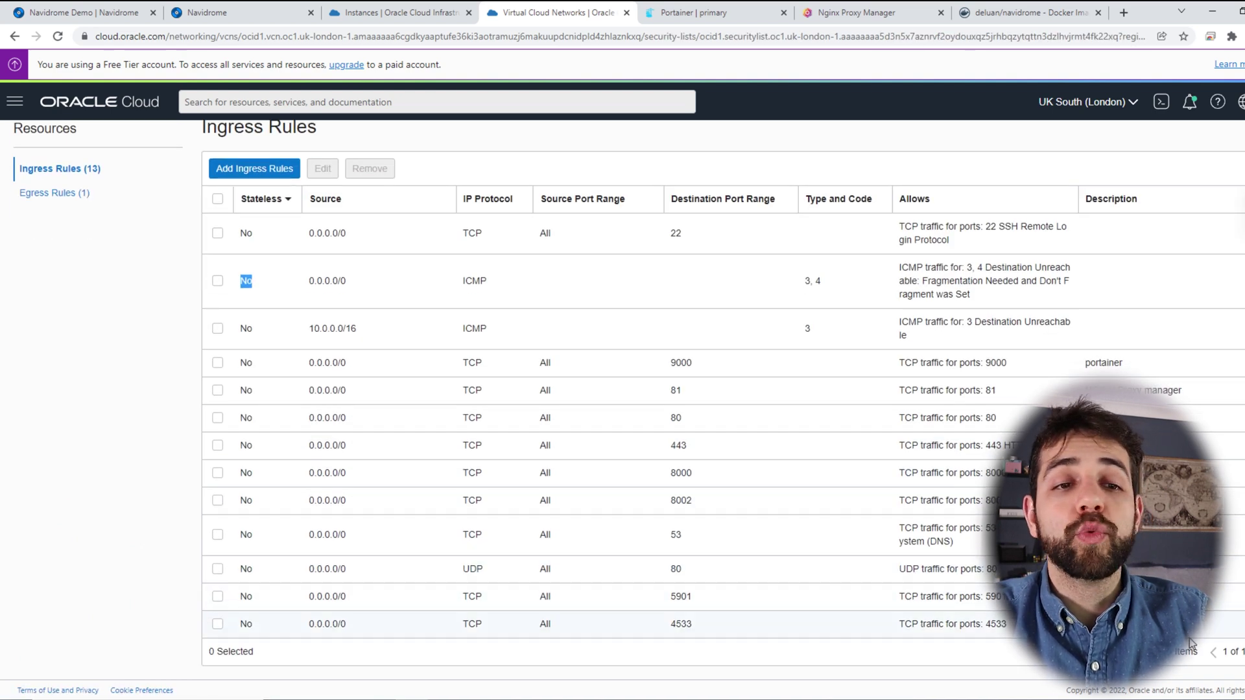
left_click(1219, 624)
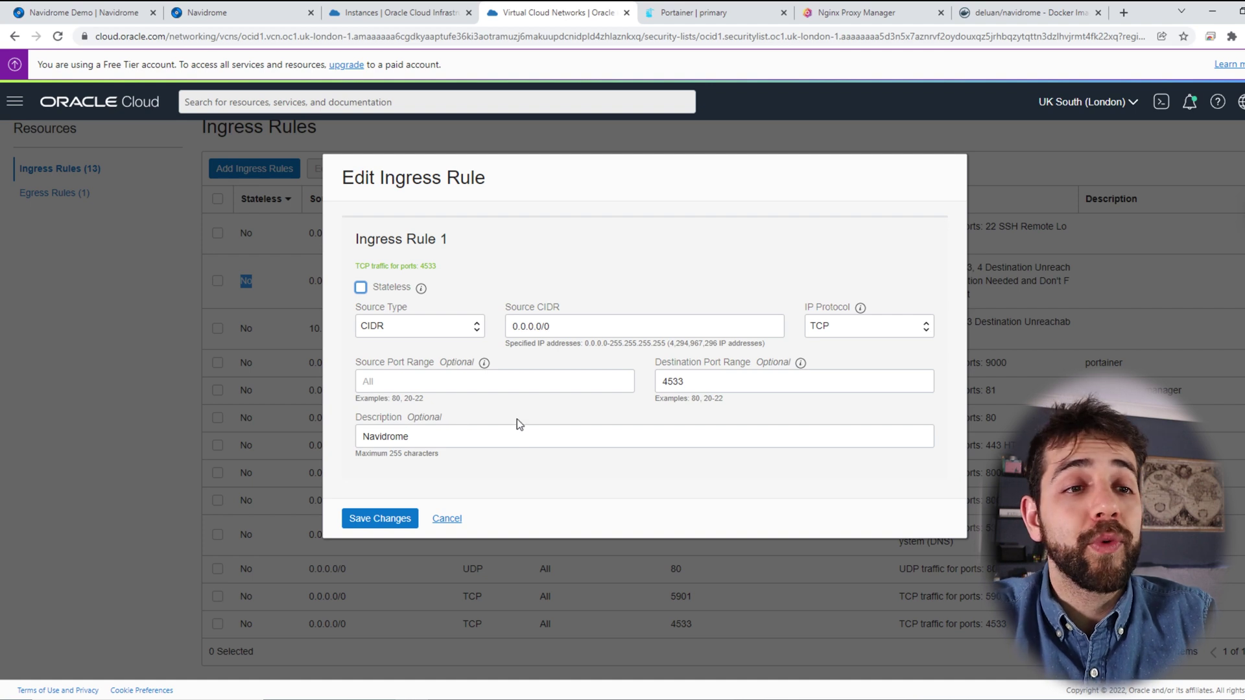
left_click(447, 518)
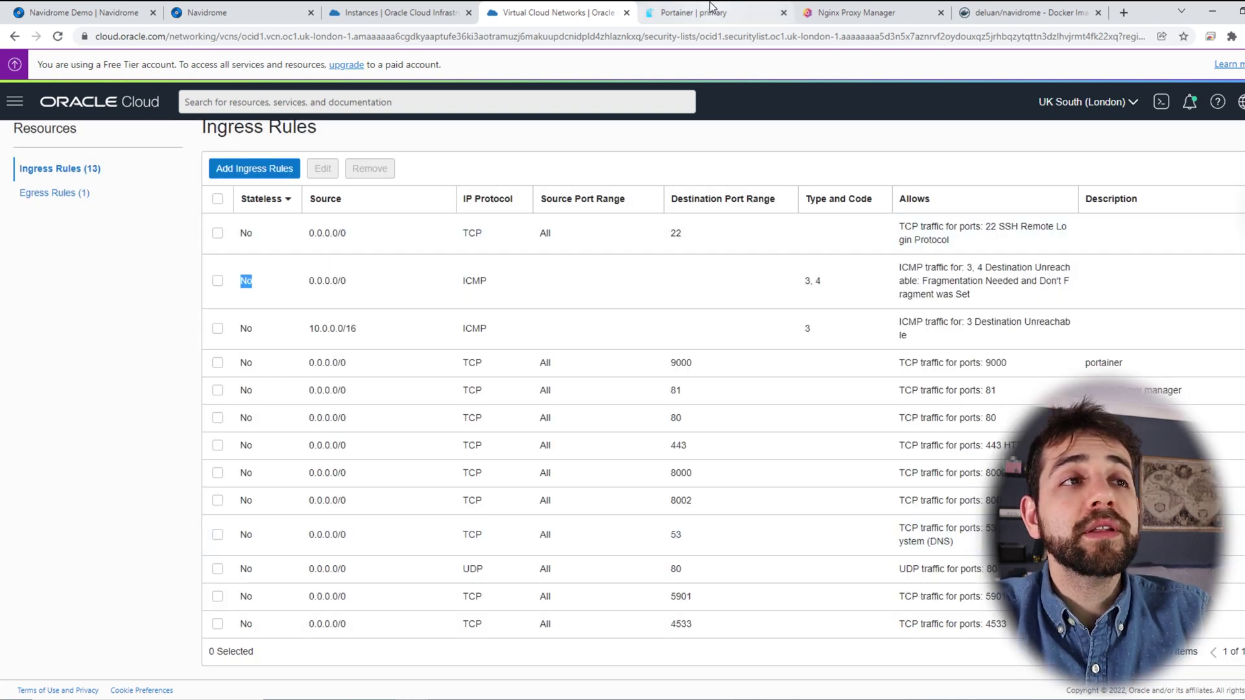
Step: Open the Navidrome site from the navidrome.sauber-lab.com proxy host in Nginx Proxy Manager and show its user list
left_click(856, 13)
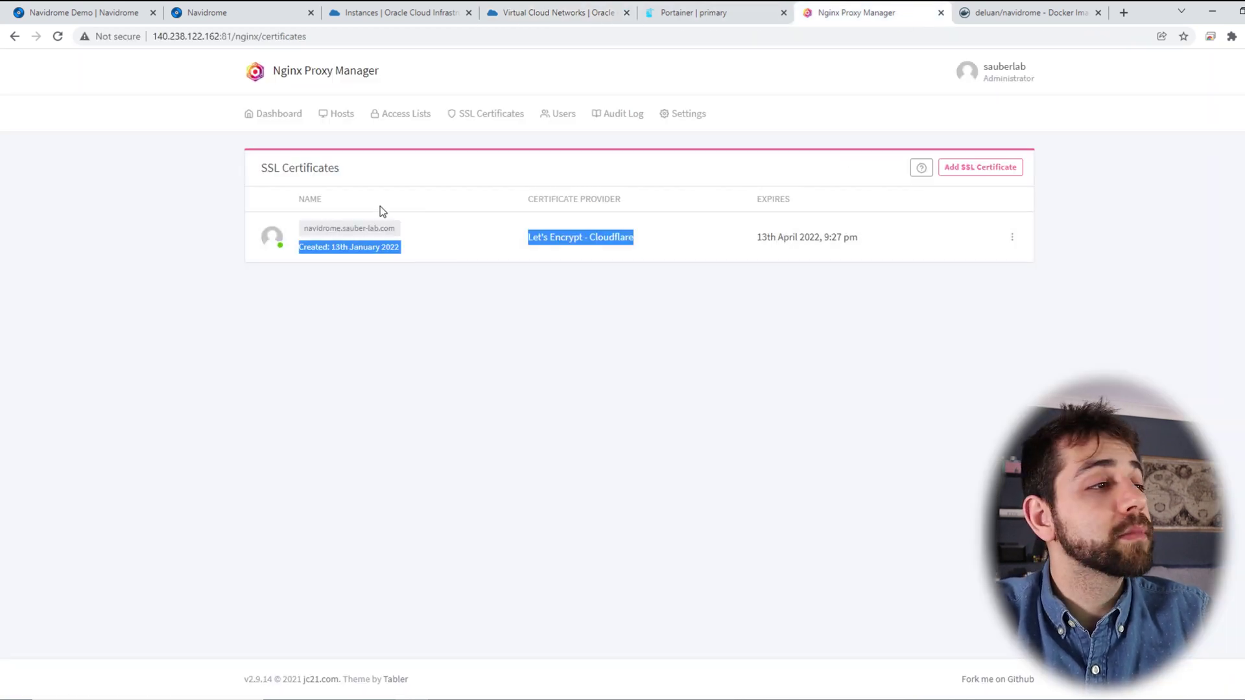
left_click(355, 230)
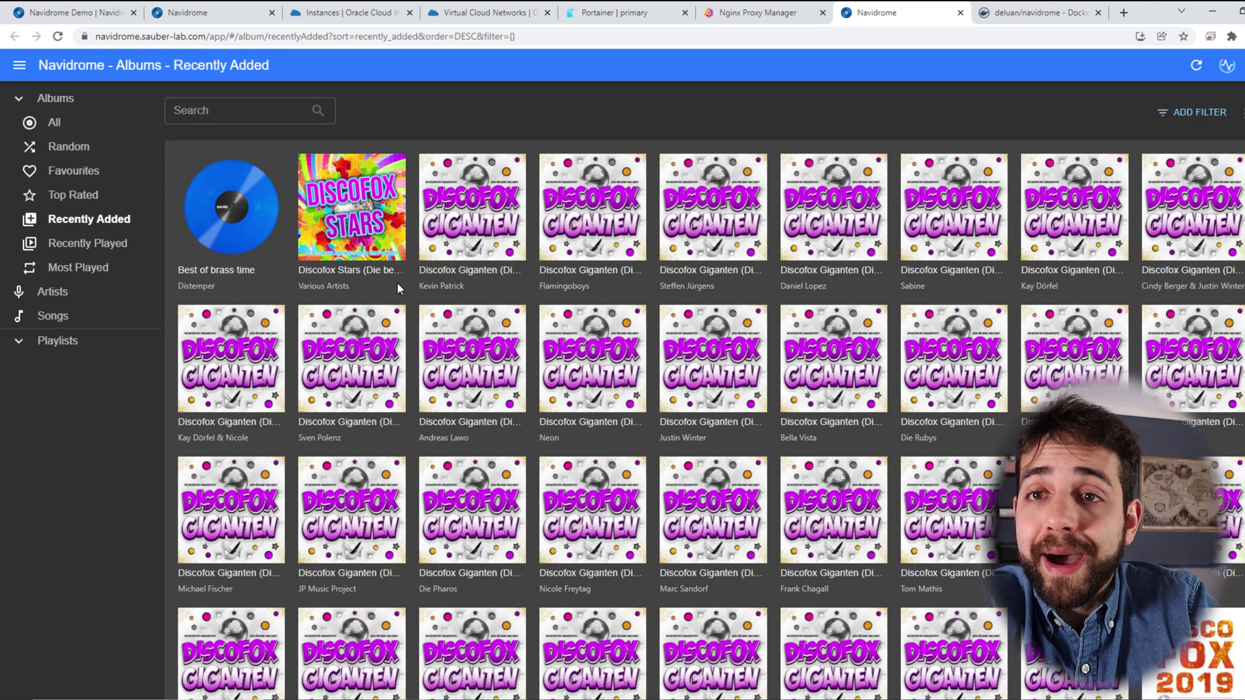
left_click(1225, 65)
left_click(1201, 146)
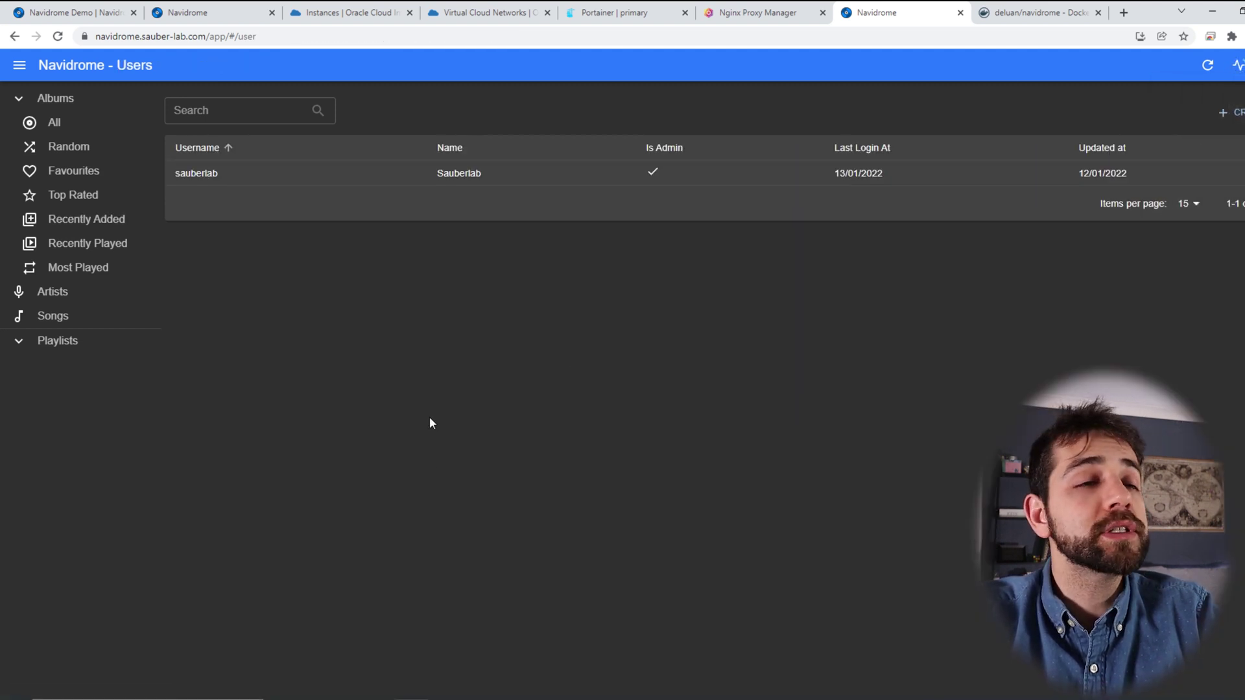
Step: Browse all albums in Navidrome, check the total album count, and look through the artist and song lists
left_click(151, 123)
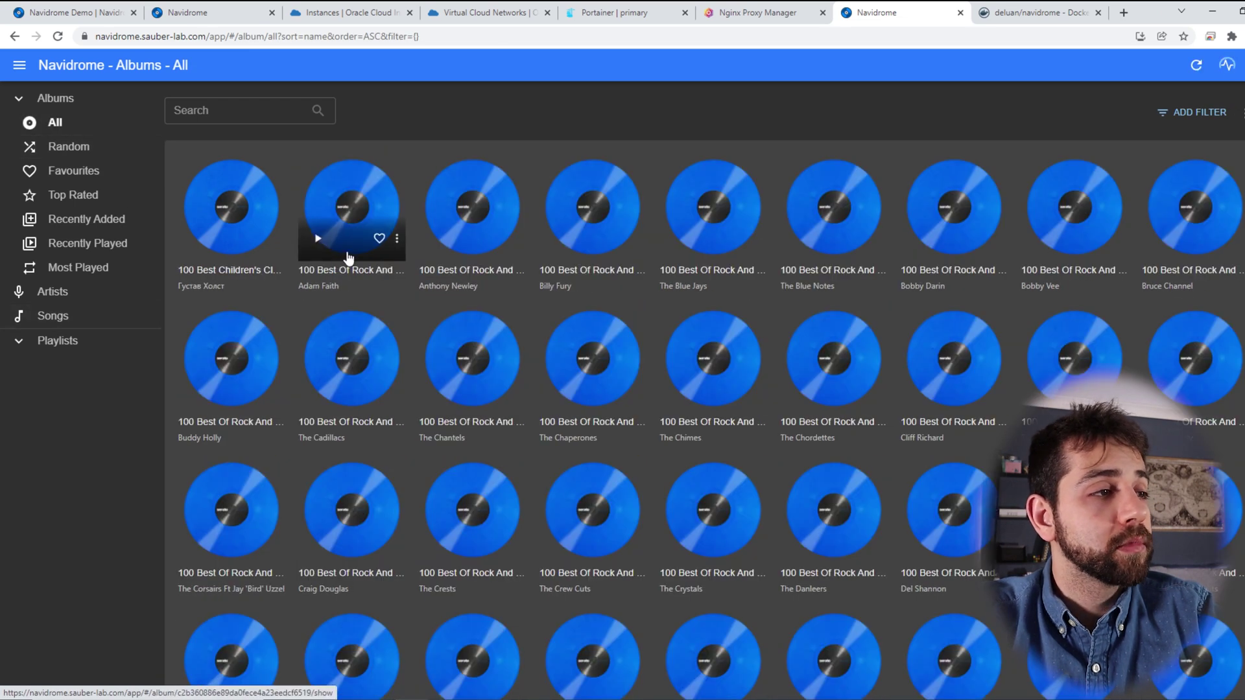
scroll(412, 239, "down", 2)
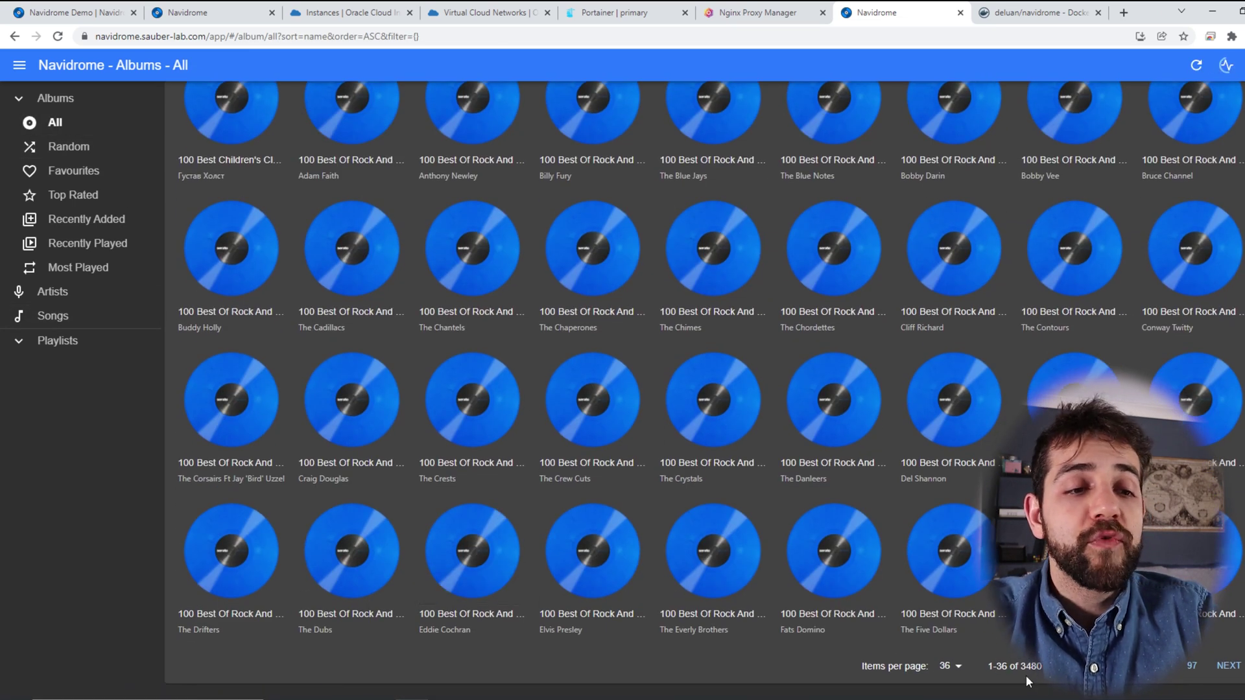
left_click_drag(1018, 668, 1026, 668)
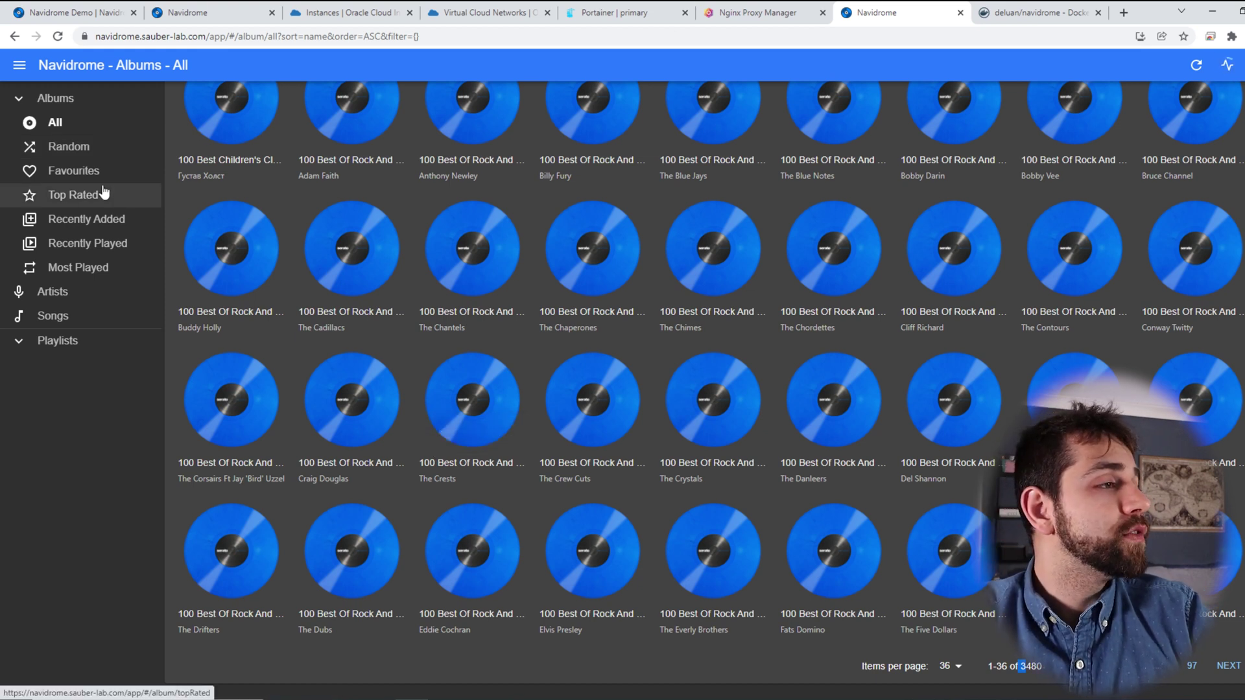
left_click(74, 293)
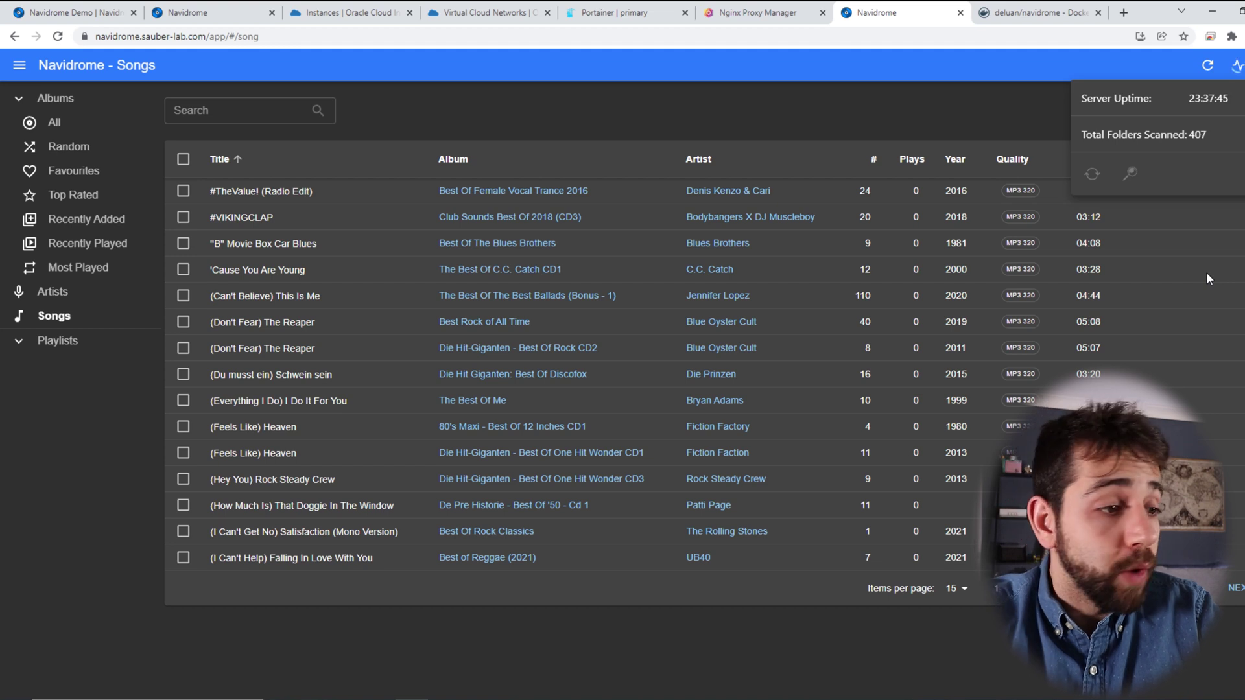
Step: Switch to File Explorer, check the _Collection ALBUMS folder's size and file count in its properties, and browse its album folders
left_click(332, 656)
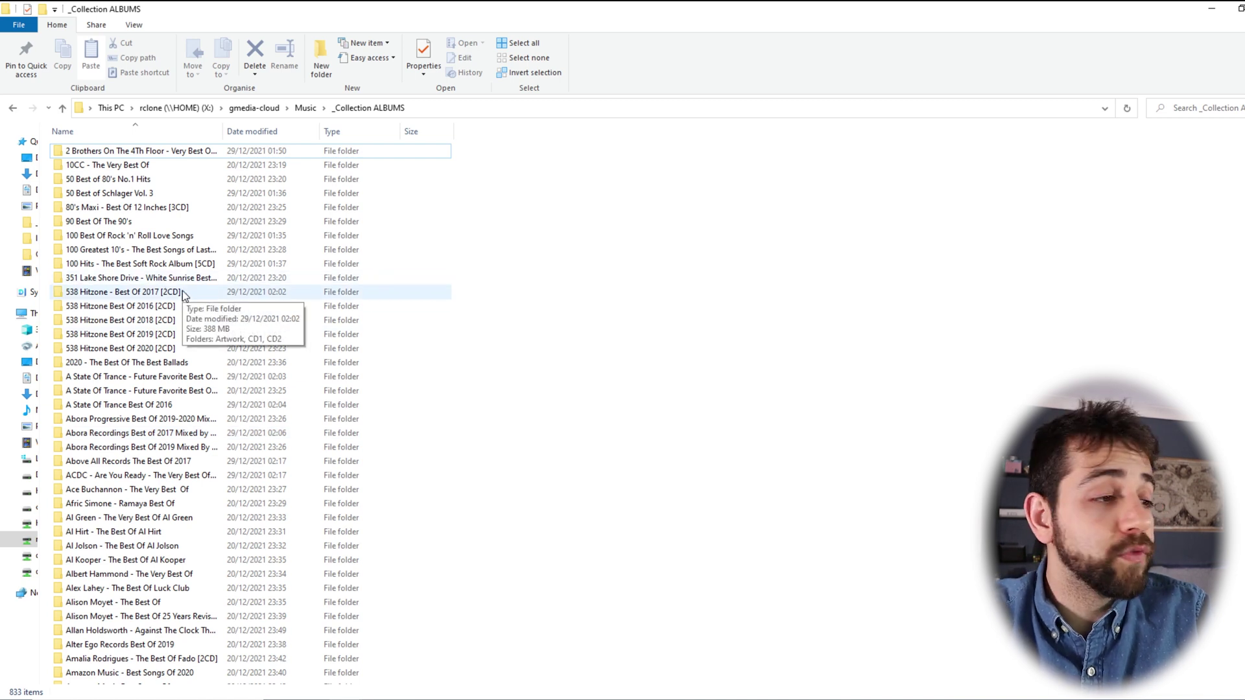
left_click(347, 698)
left_click(441, 668)
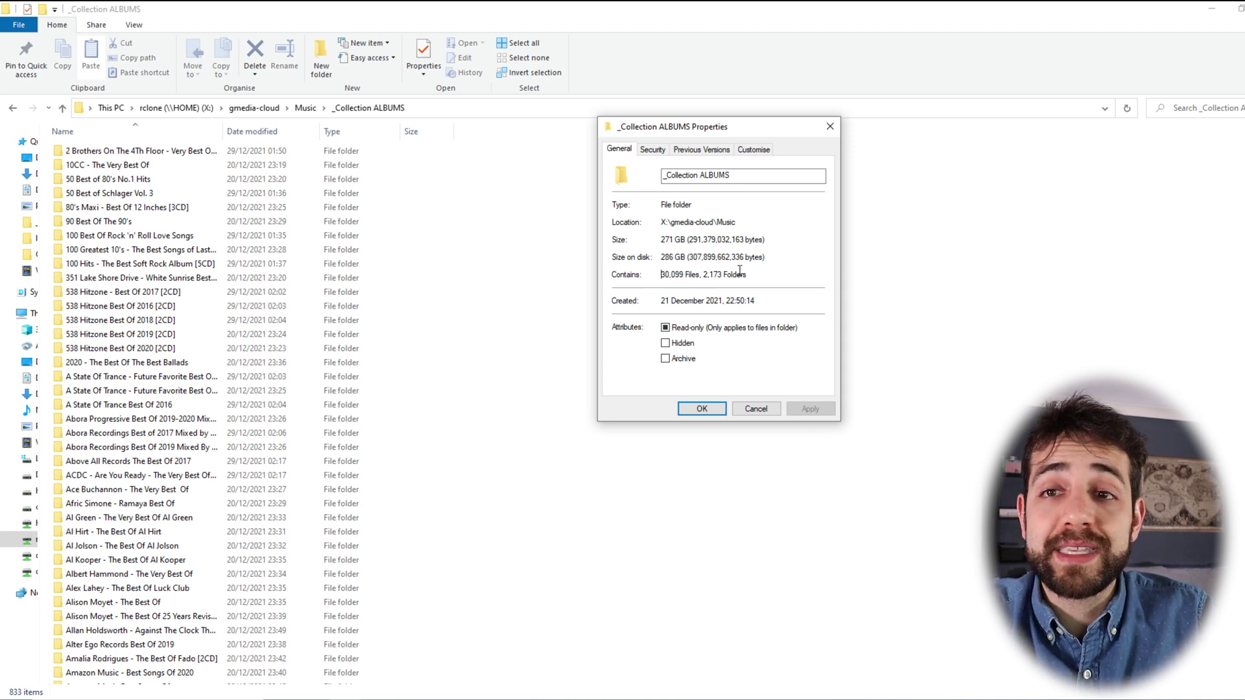
left_click(756, 408)
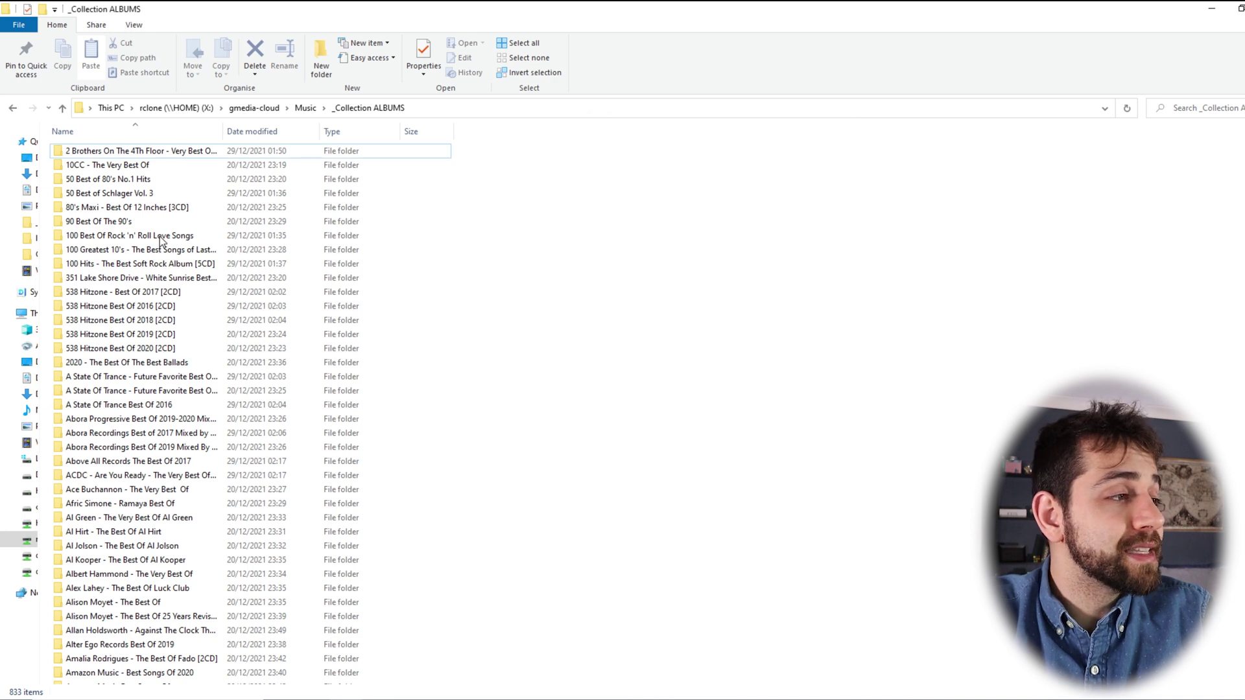
scroll(208, 527, "down", 6)
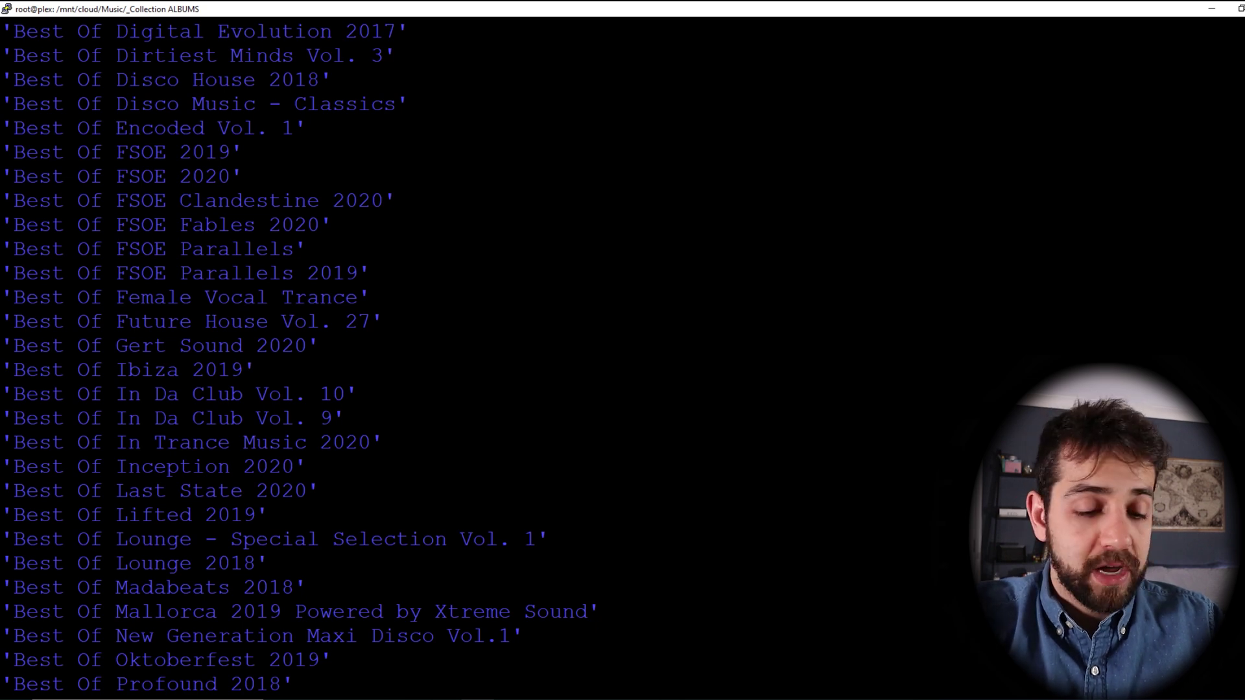
Step: Clear the server terminal and list the mounted filesystems' disk usage with df -h
type("clr")
key("BackSpace")
key("BackSpace")
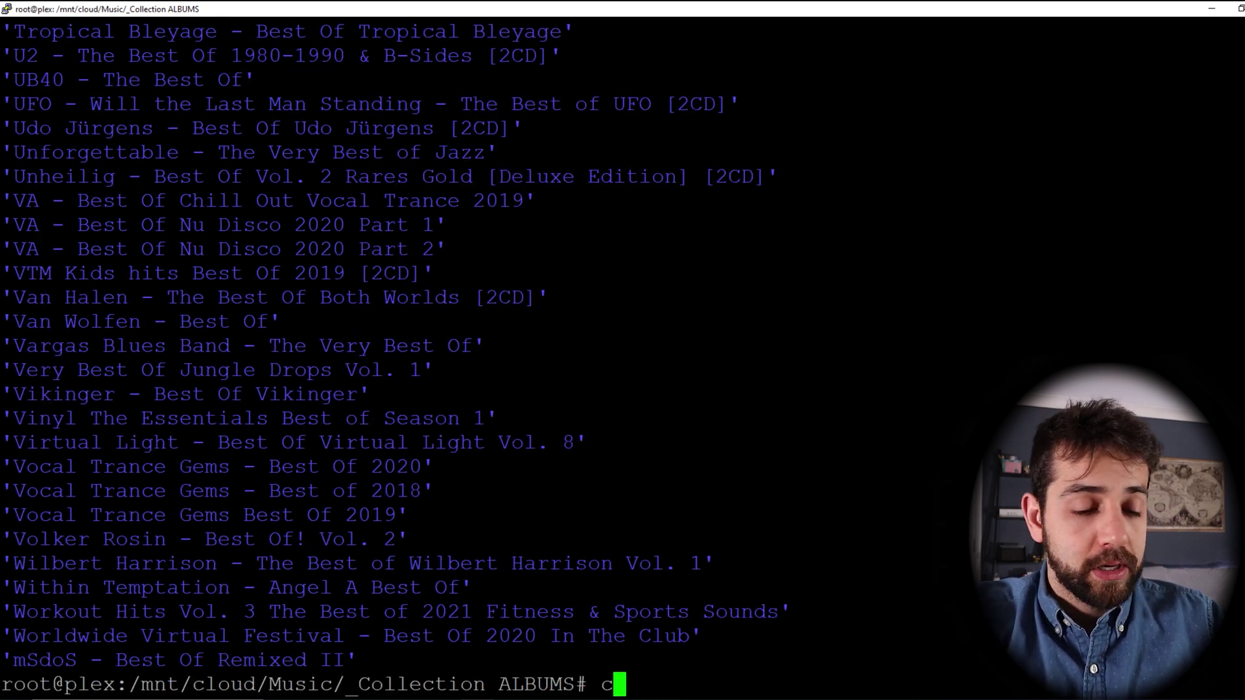
type("lear")
key("Return")
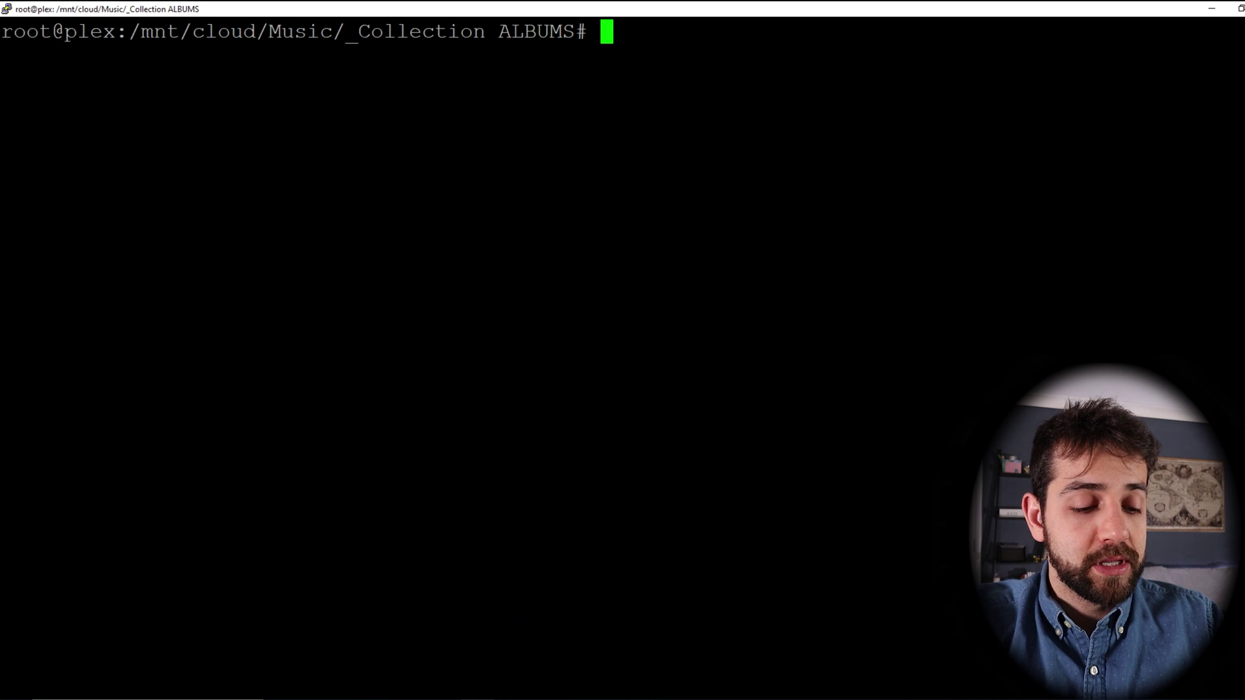
type("df -h")
key("Return")
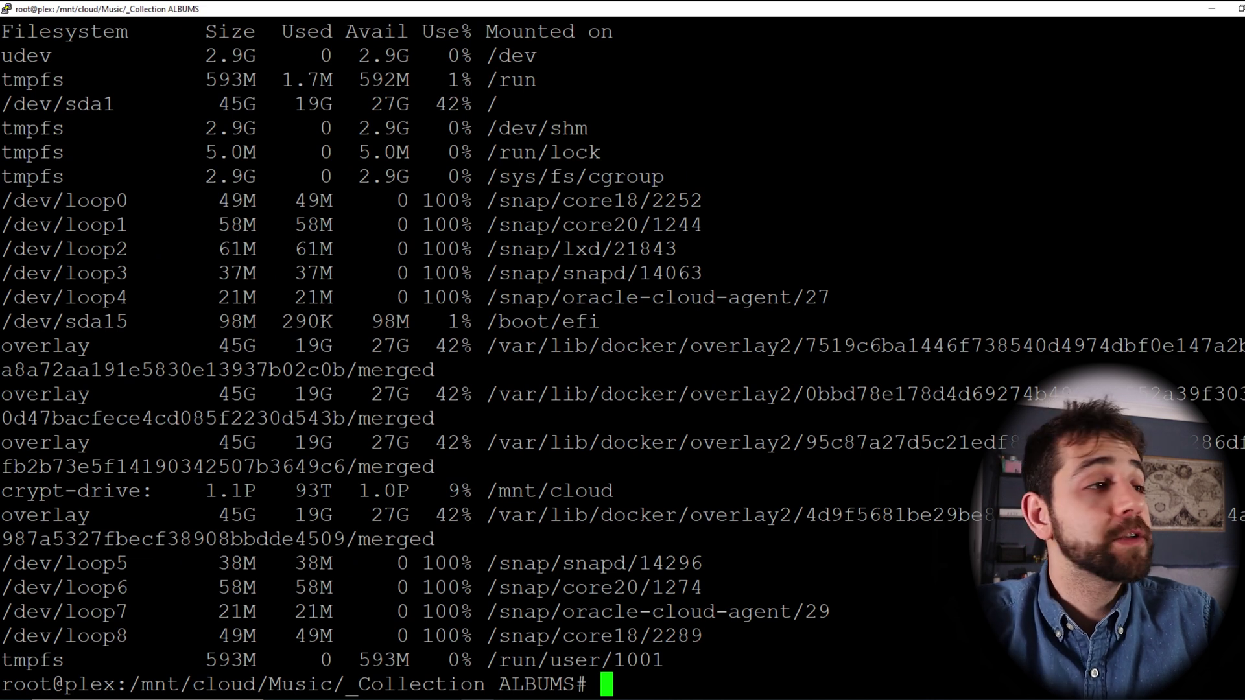
Step: Compare the used space on the root disk with the size of the crypt-drive mount at /mnt/cloud
left_click_drag(281, 104, 320, 103)
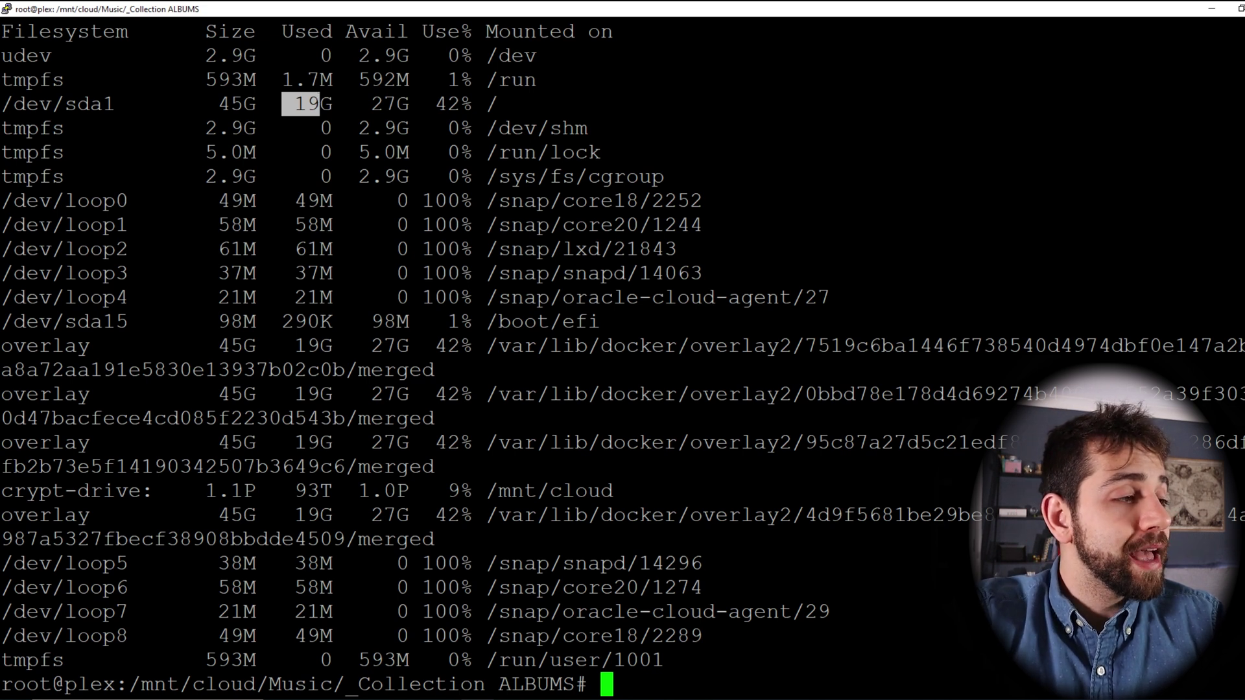
left_click_drag(13, 491, 254, 491)
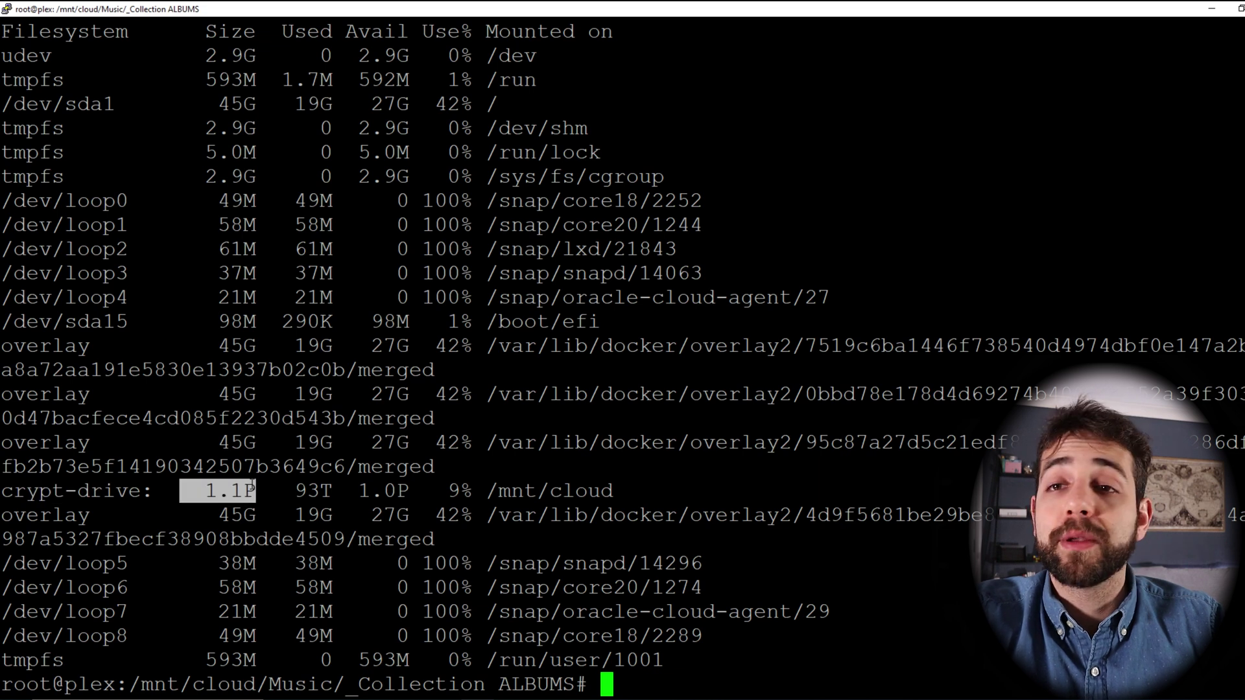
triple_click(342, 487)
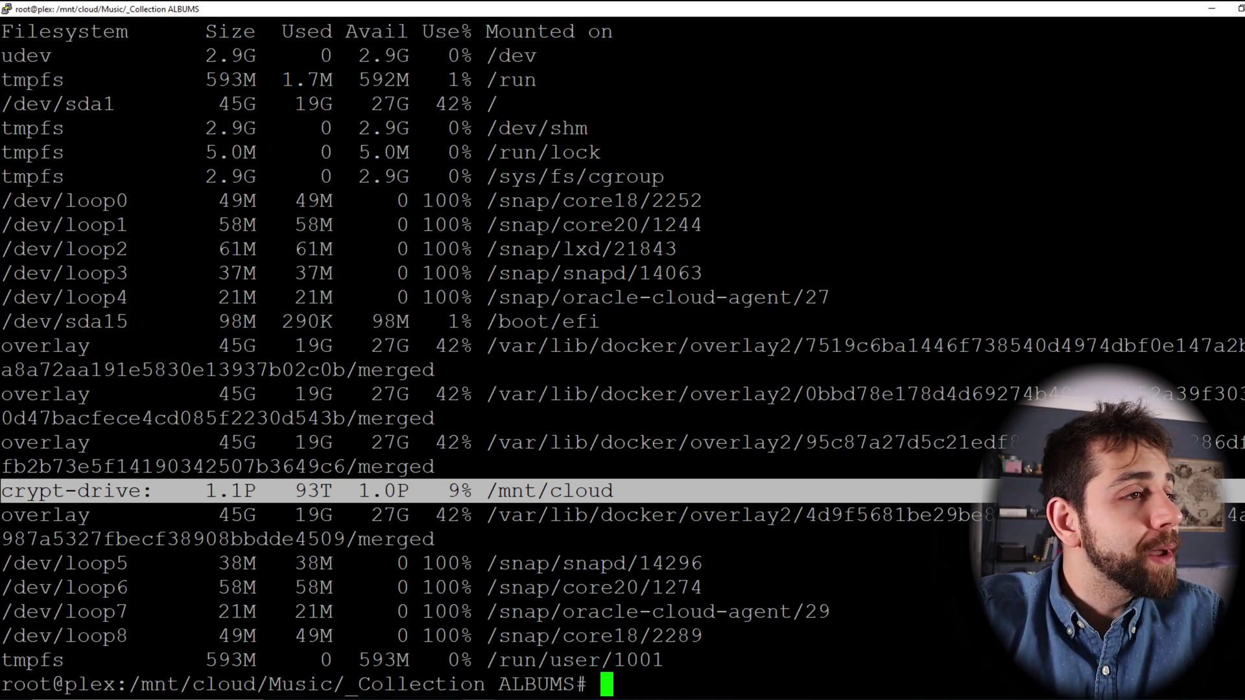
left_click_drag(206, 128, 674, 170)
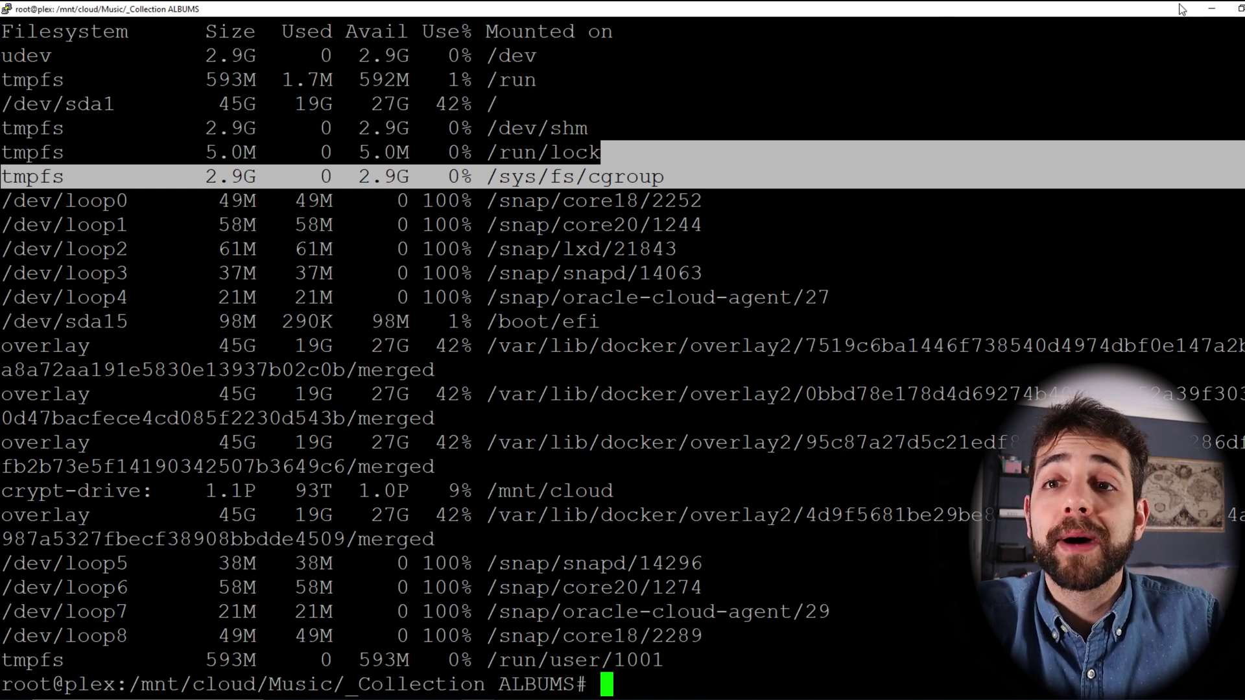
Step: Return to the Oracle Cloud instance page and examine its CPU, memory, disk, network and load metrics for the last hour
left_click(1218, 7)
left_click(344, 12)
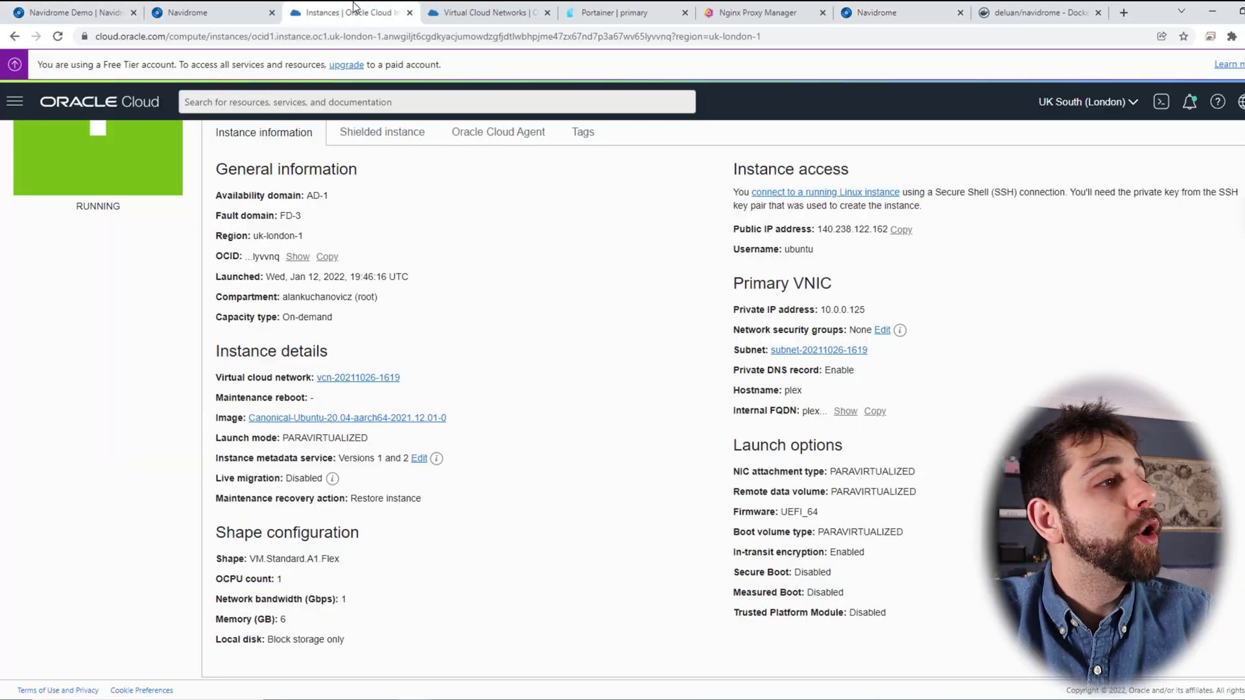
scroll(610, 289, "down", 10)
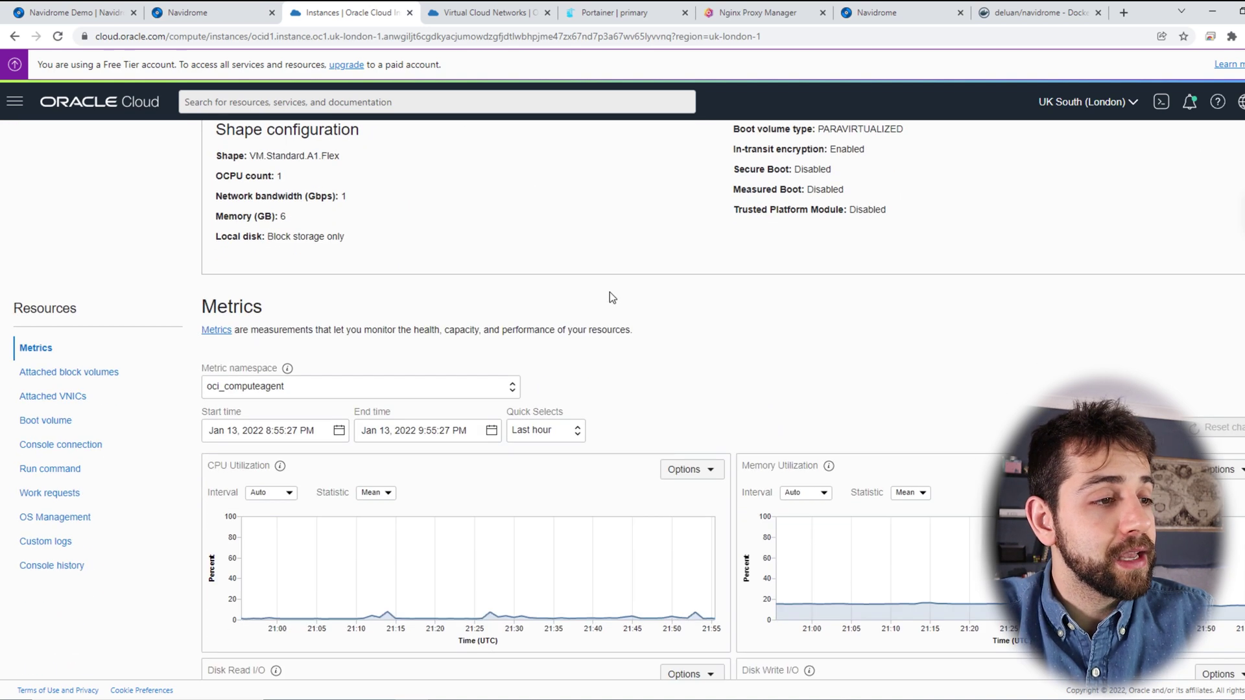
mouse_move(558, 347)
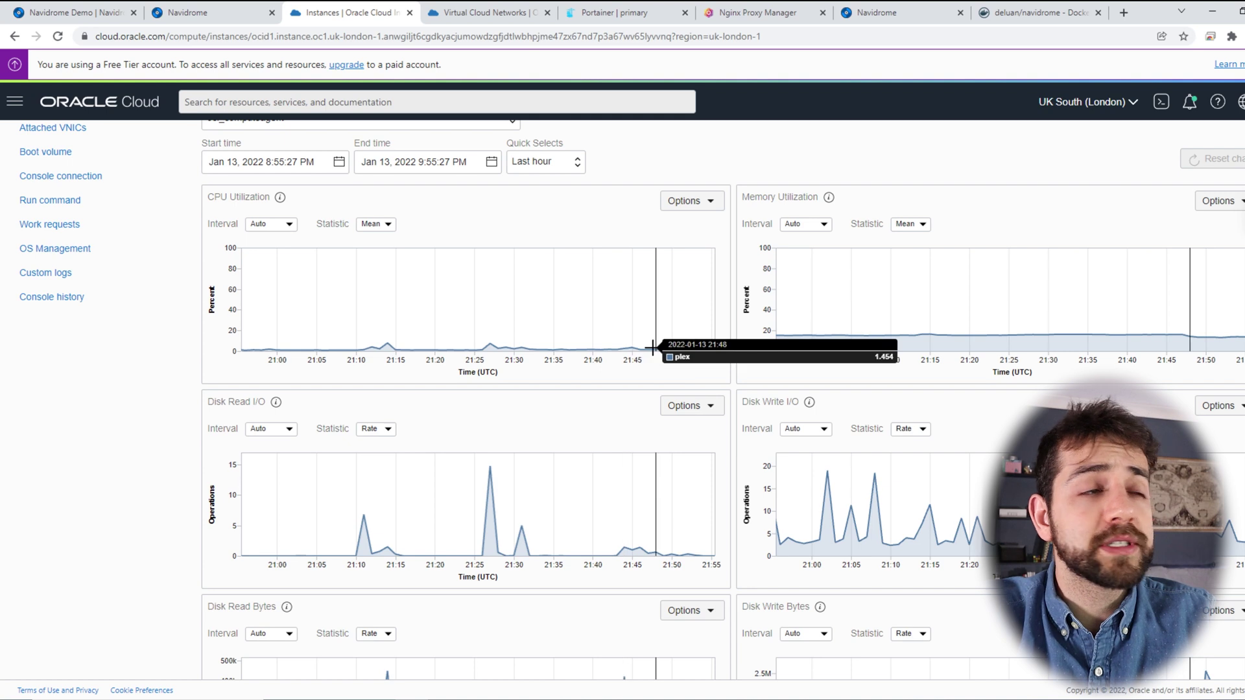
mouse_move(862, 336)
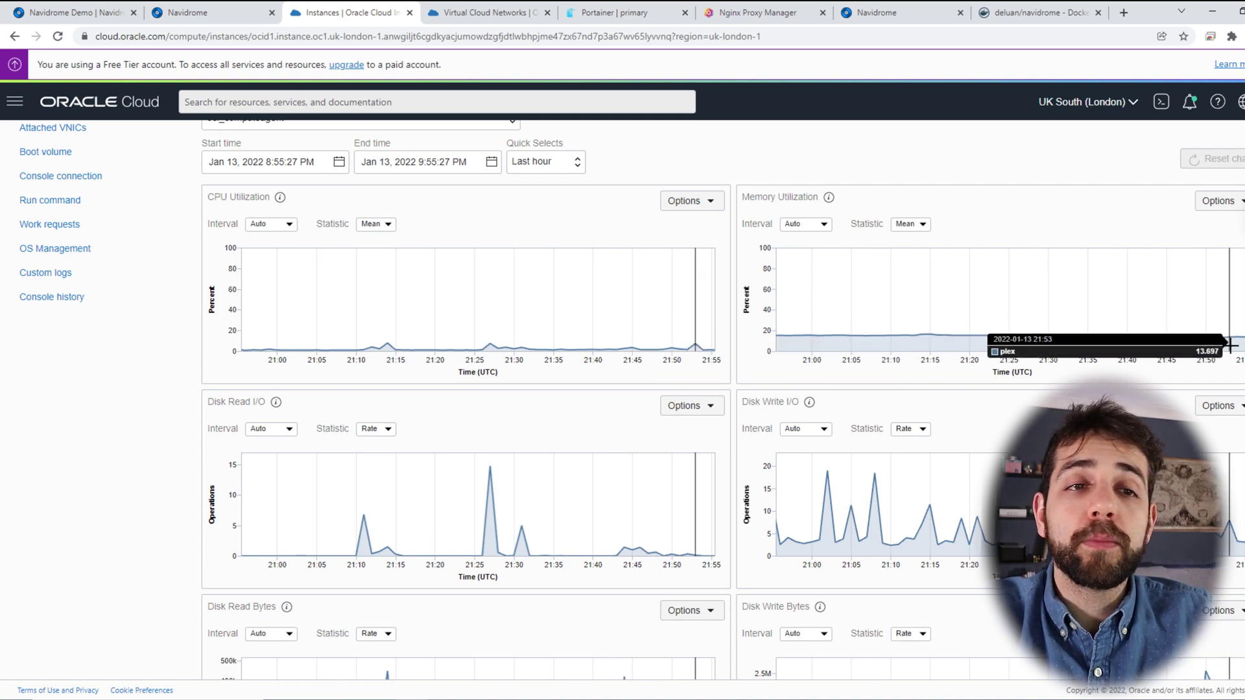
scroll(1092, 292, "down", 3)
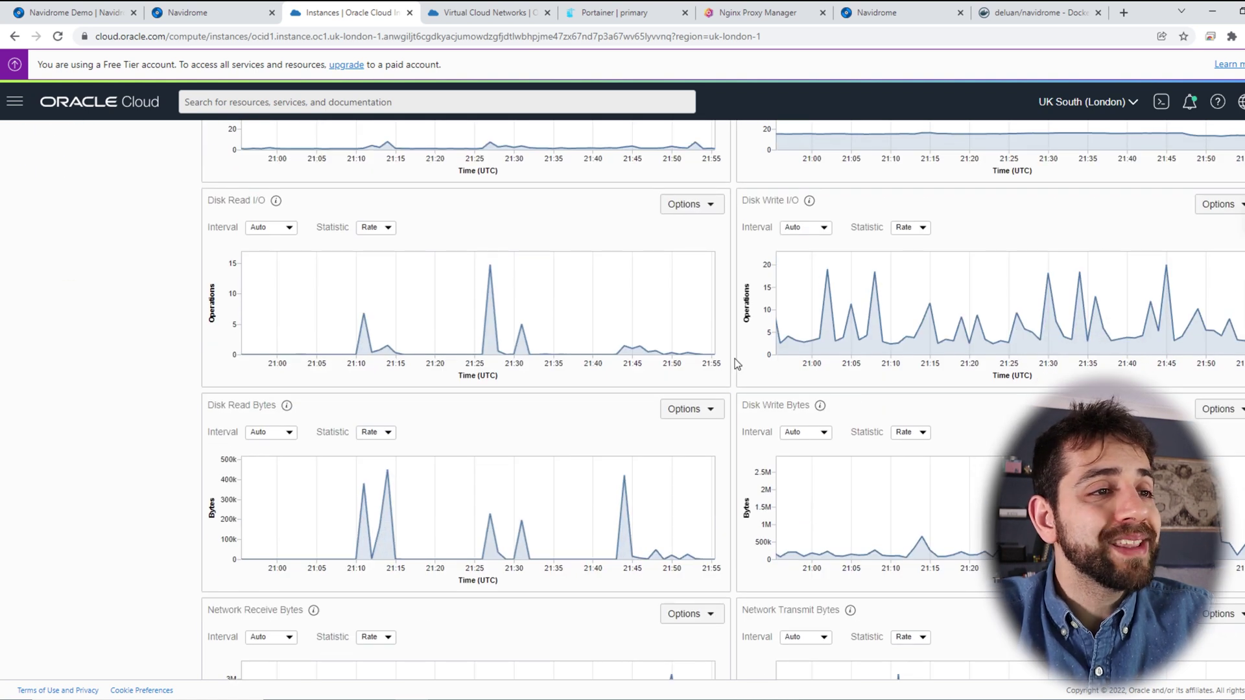
mouse_move(473, 344)
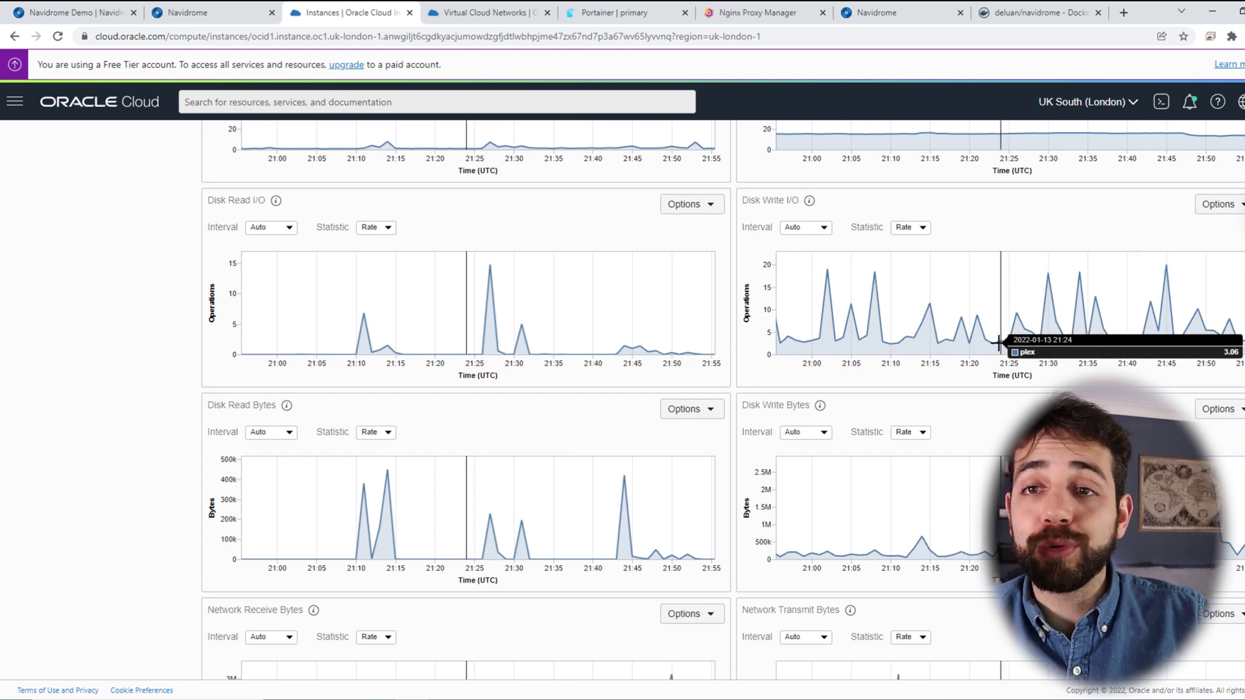
scroll(998, 343, "down", 5)
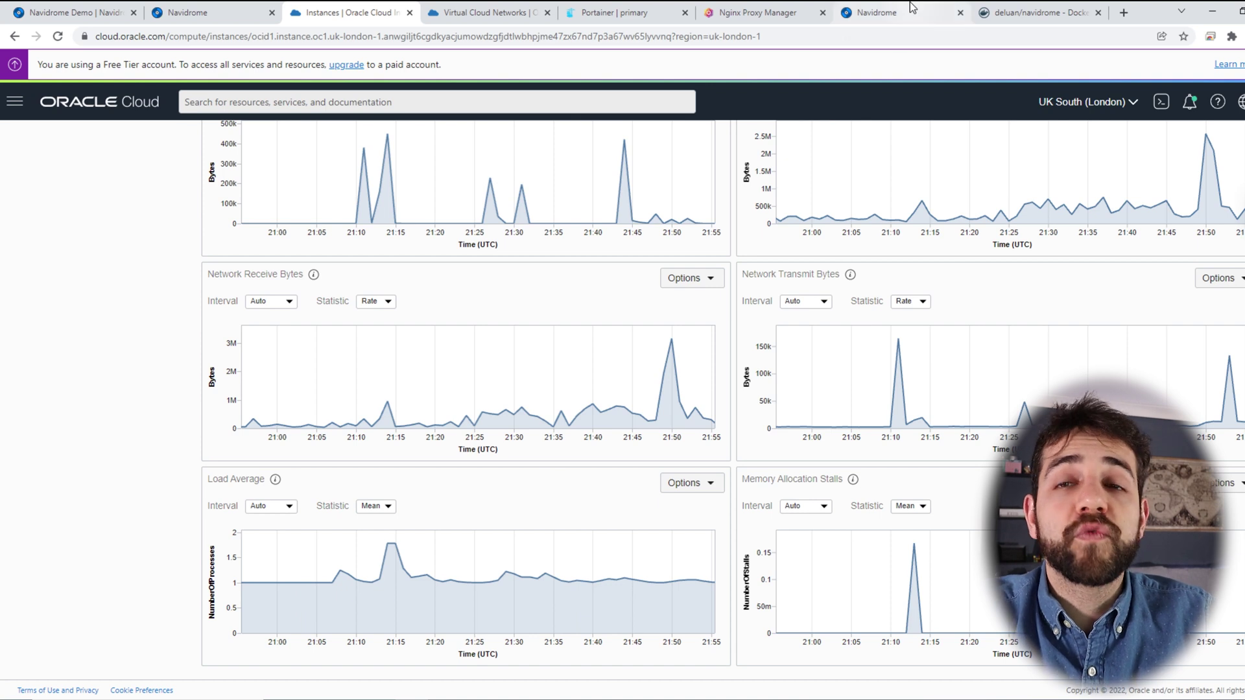
scroll(694, 405, "down", 1)
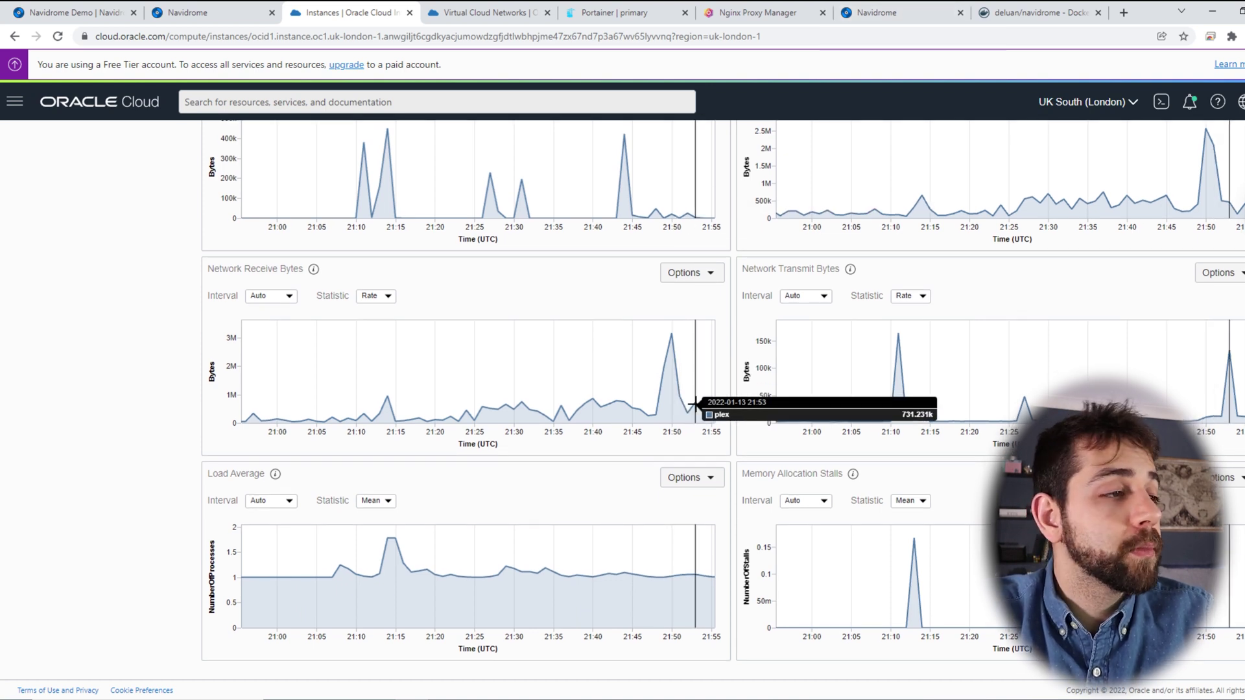